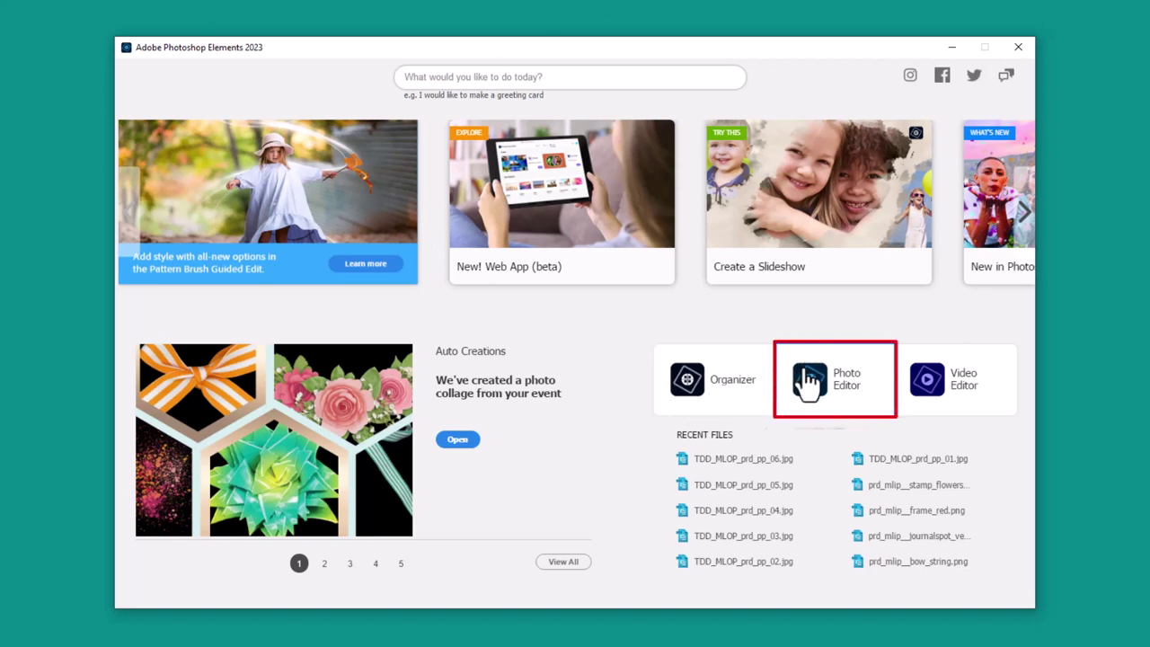
- Open the Photo Editor, try Quick mode, then return to Expert mode with the Layers panel shown
{"action": "left_click", "coordinate": [808, 381]}
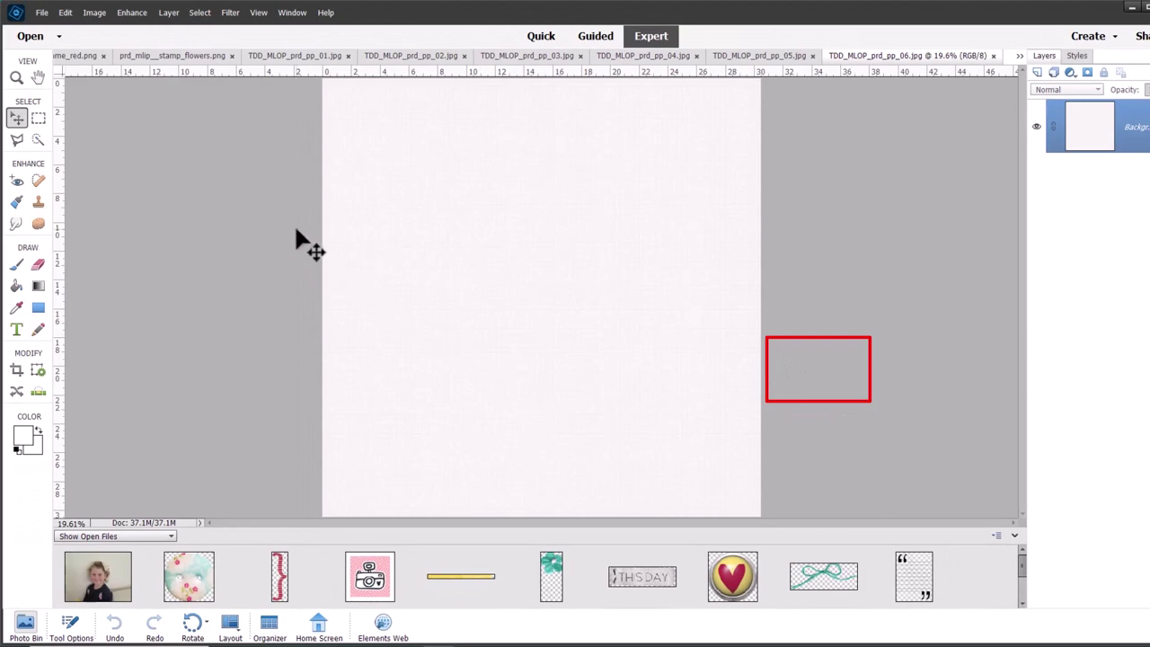
{"action": "left_click", "coordinate": [531, 44]}
{"action": "left_click", "coordinate": [1058, 626]}
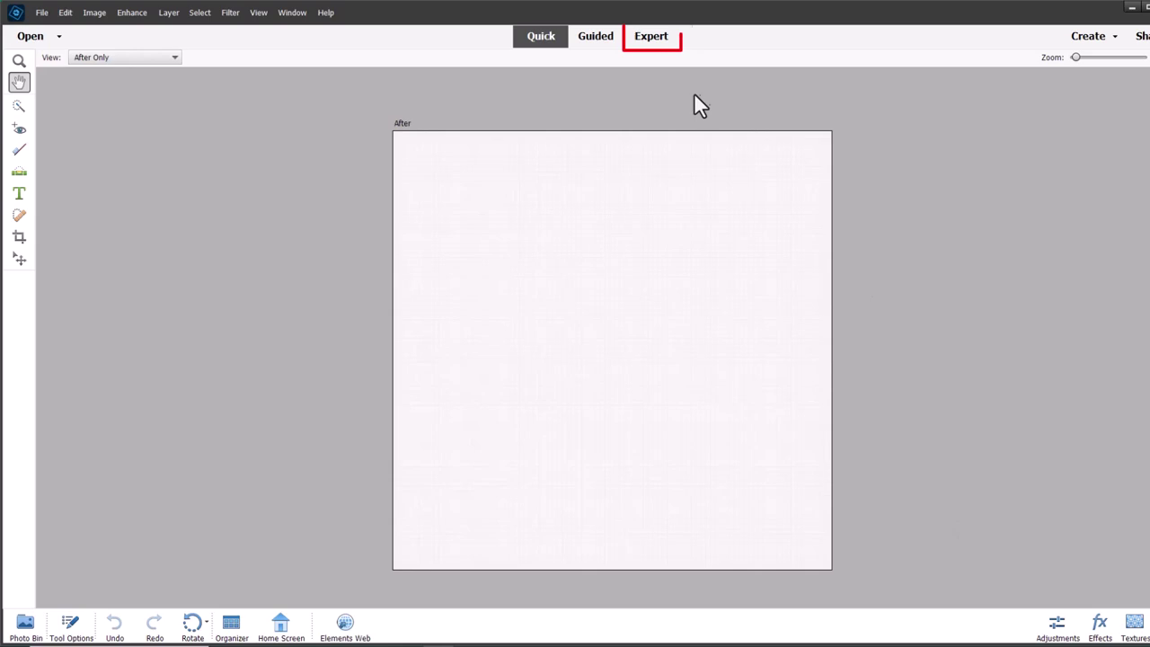
{"action": "left_click", "coordinate": [660, 44]}
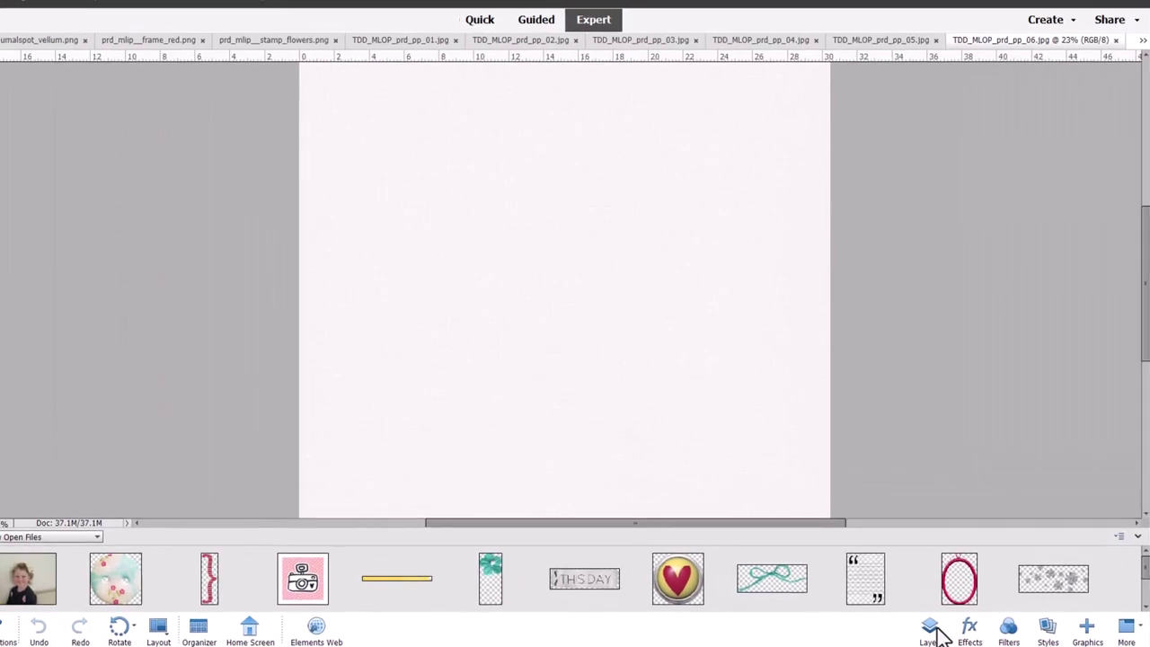
{"action": "left_click", "coordinate": [931, 629]}
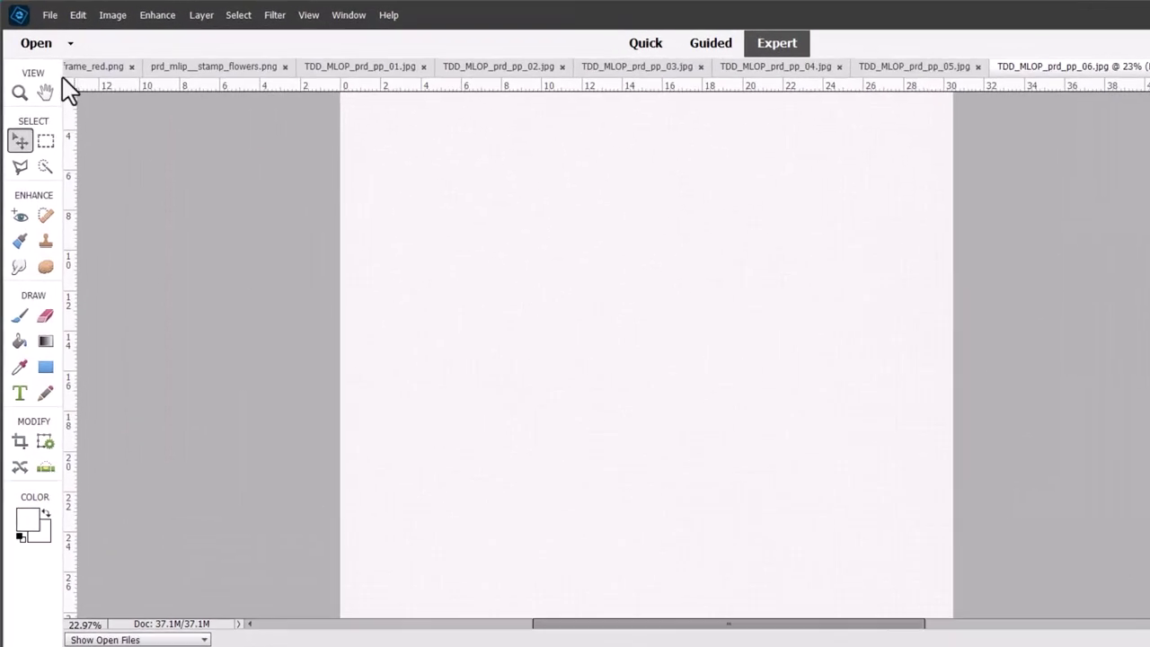
- Create a new blank file using the Scrapbooking 12 in x 12 in document preset
{"action": "left_click", "coordinate": [61, 23]}
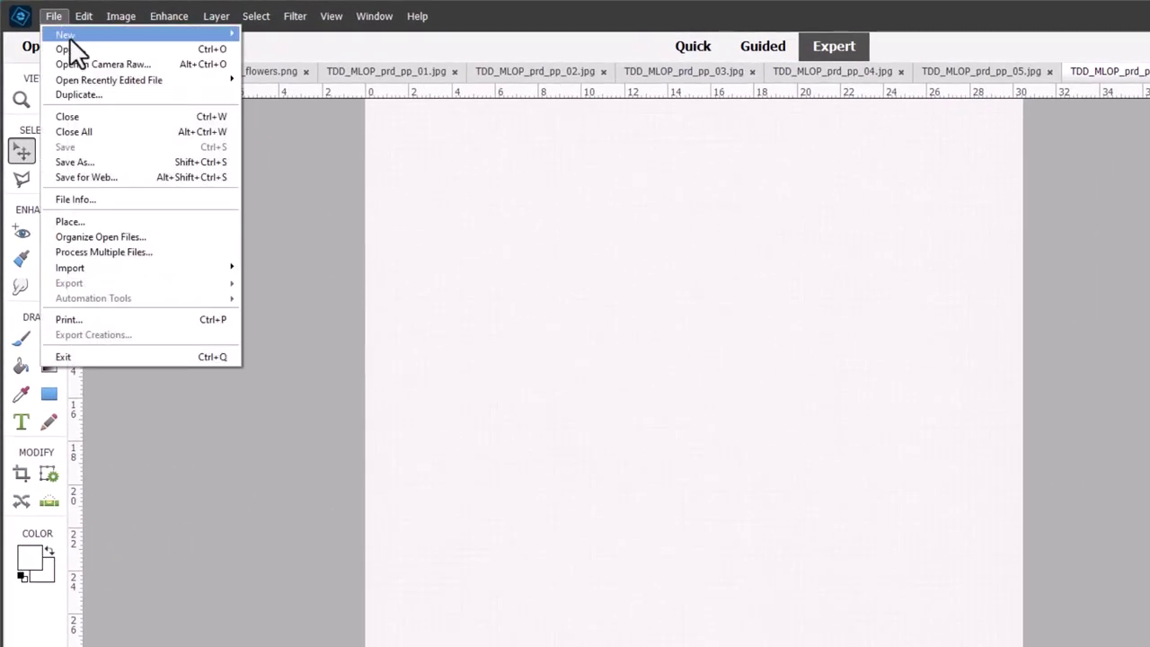
{"action": "mouse_move", "coordinate": [69, 36]}
{"action": "left_click", "coordinate": [267, 32]}
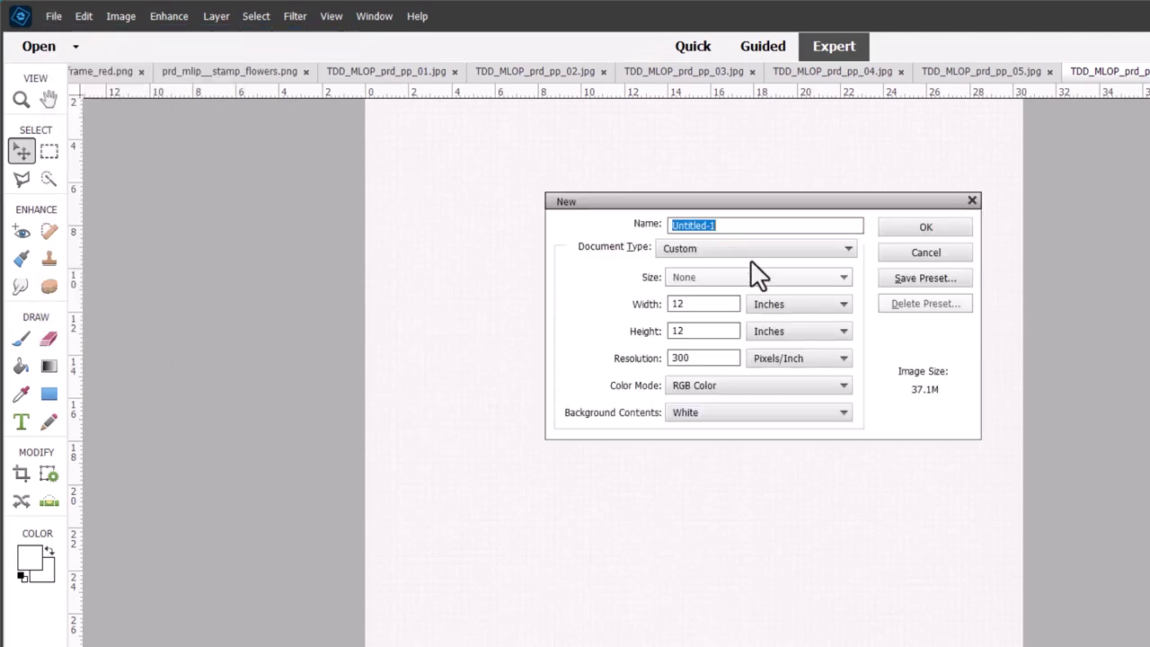
{"action": "left_click", "coordinate": [747, 249]}
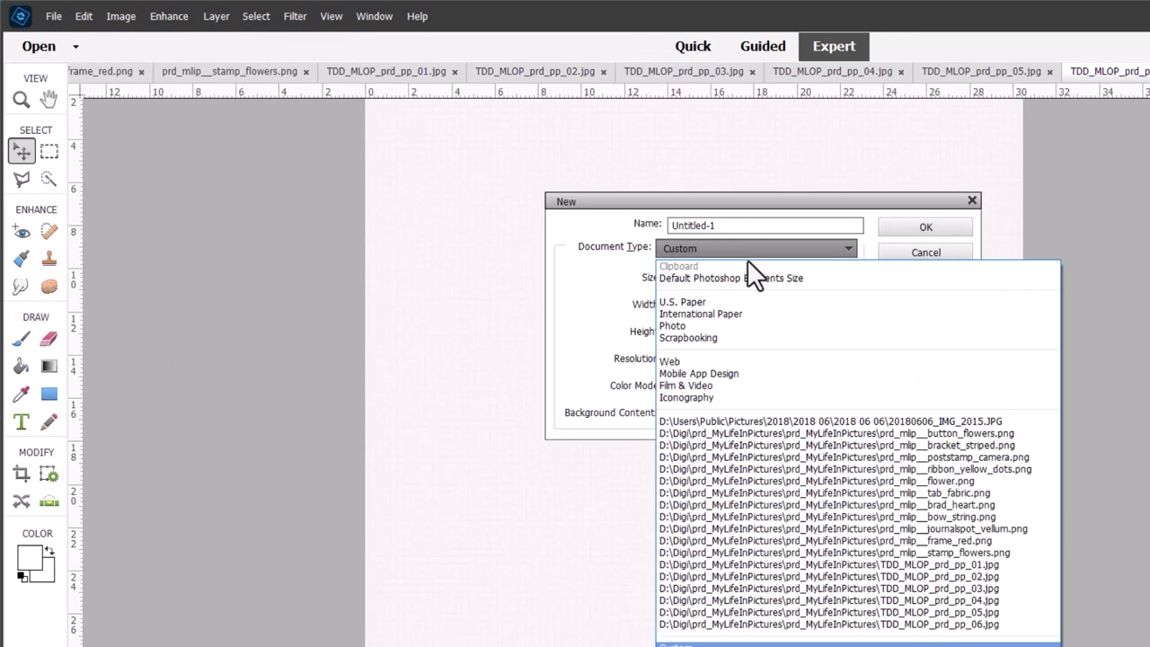
{"action": "left_click", "coordinate": [692, 338]}
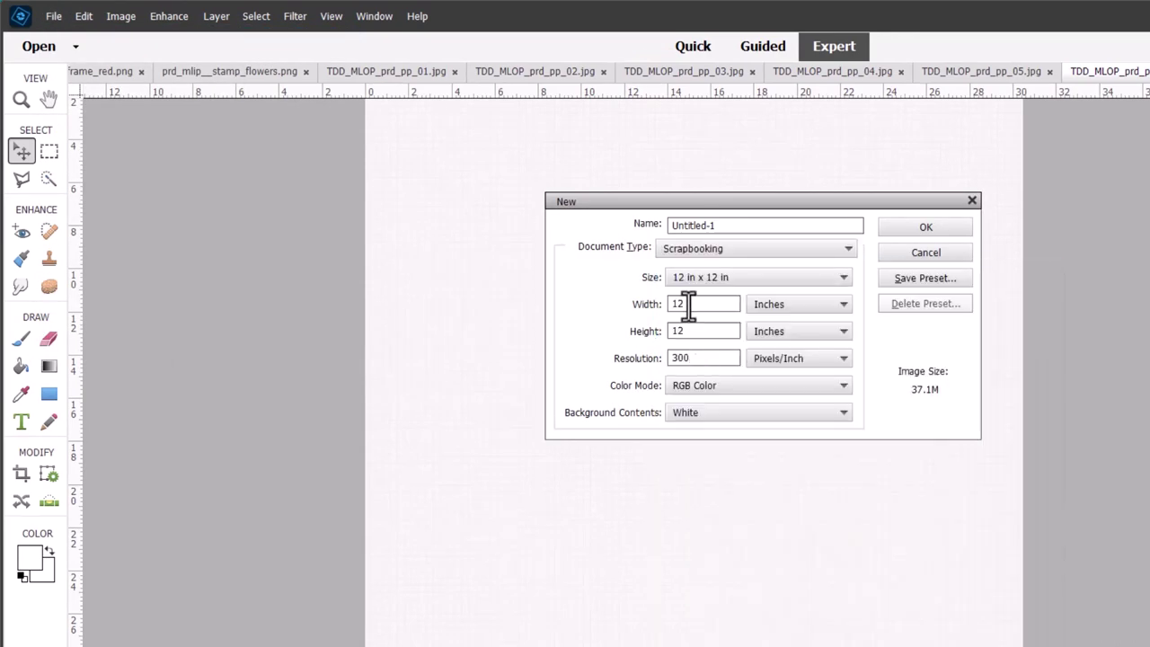
{"action": "left_click", "coordinate": [920, 233]}
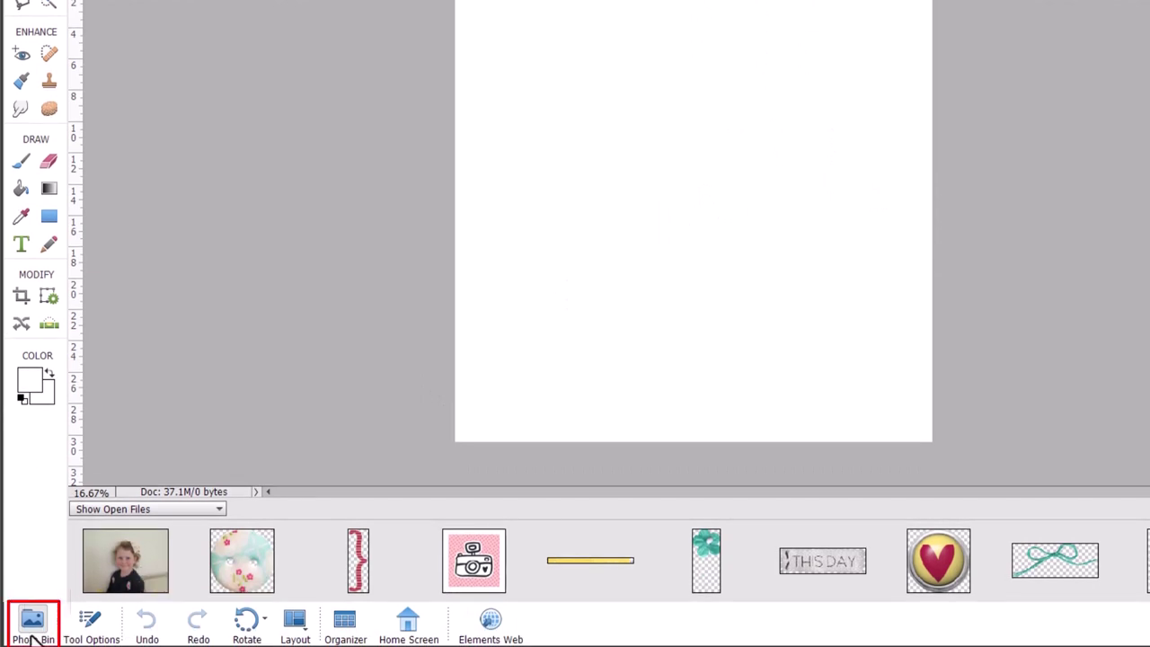
- Drag the girl's photo from the Photo Bin onto the page, shrink it, and move it to the upper centre
{"action": "left_click", "coordinate": [33, 629]}
{"action": "left_click", "coordinate": [32, 629]}
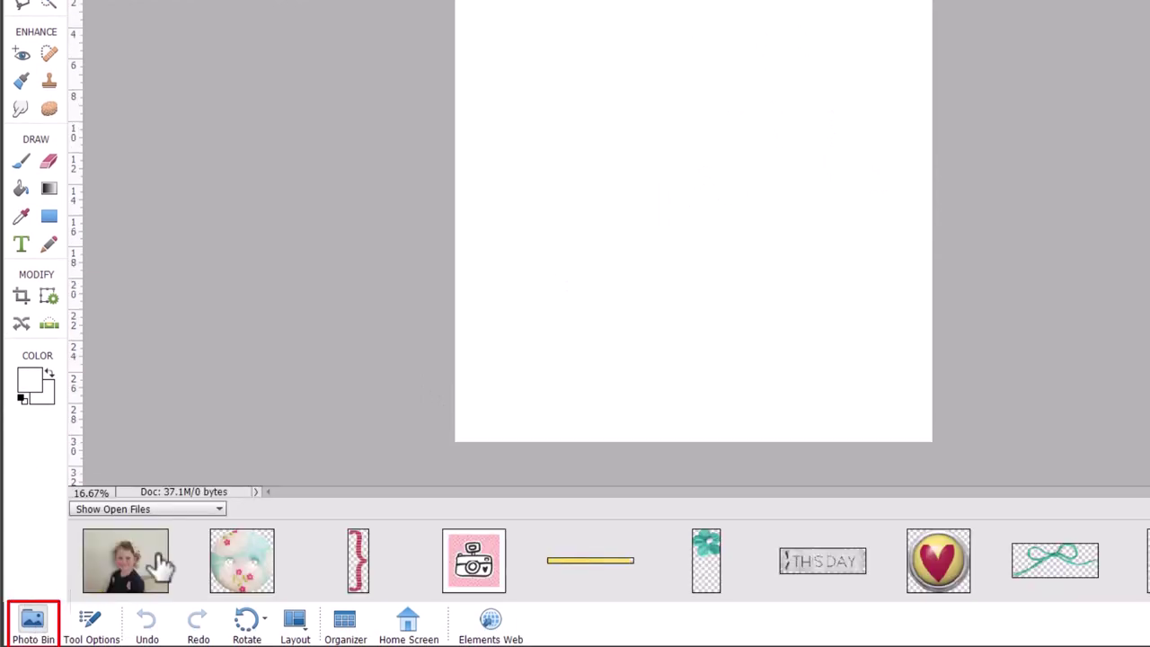
{"action": "left_click_drag", "start_coordinate": [133, 568], "coordinate": [659, 192]}
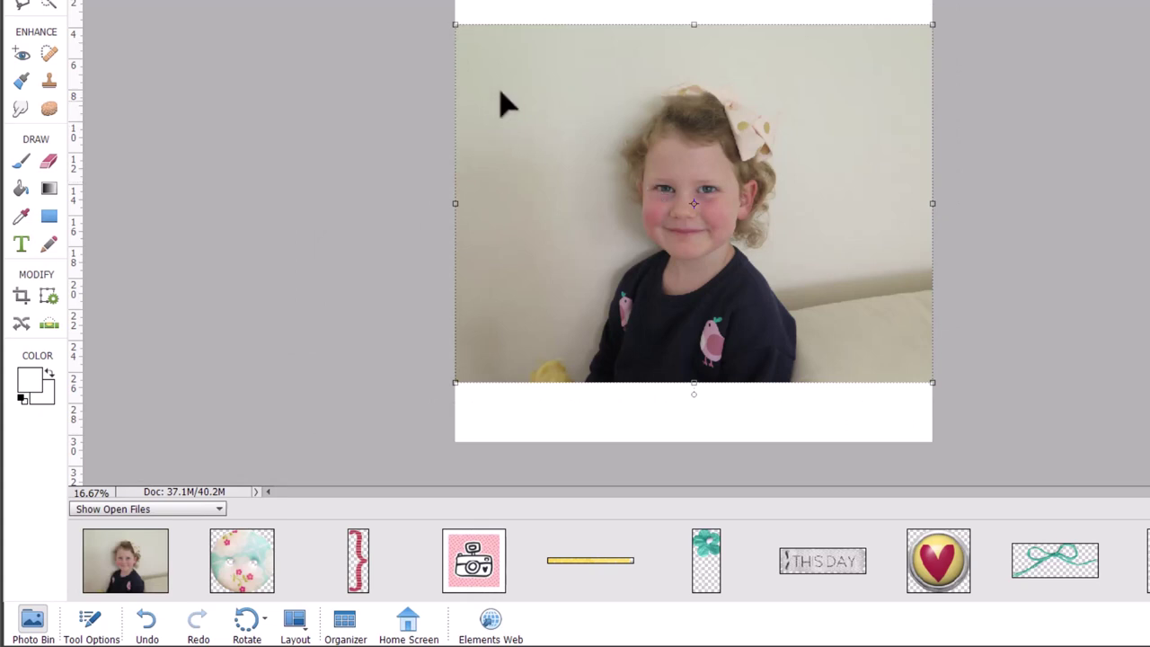
{"action": "left_click_drag", "start_coordinate": [456, 24], "coordinate": [637, 160]}
{"action": "left_click", "coordinate": [869, 393]}
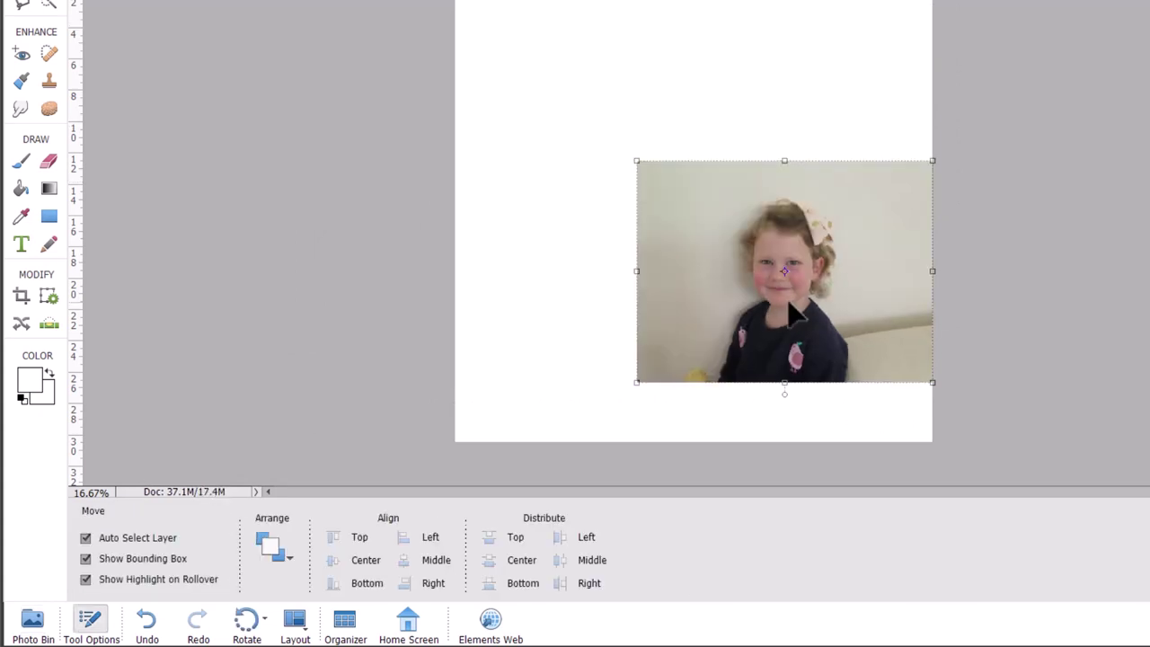
{"action": "left_click_drag", "start_coordinate": [788, 310], "coordinate": [681, 207]}
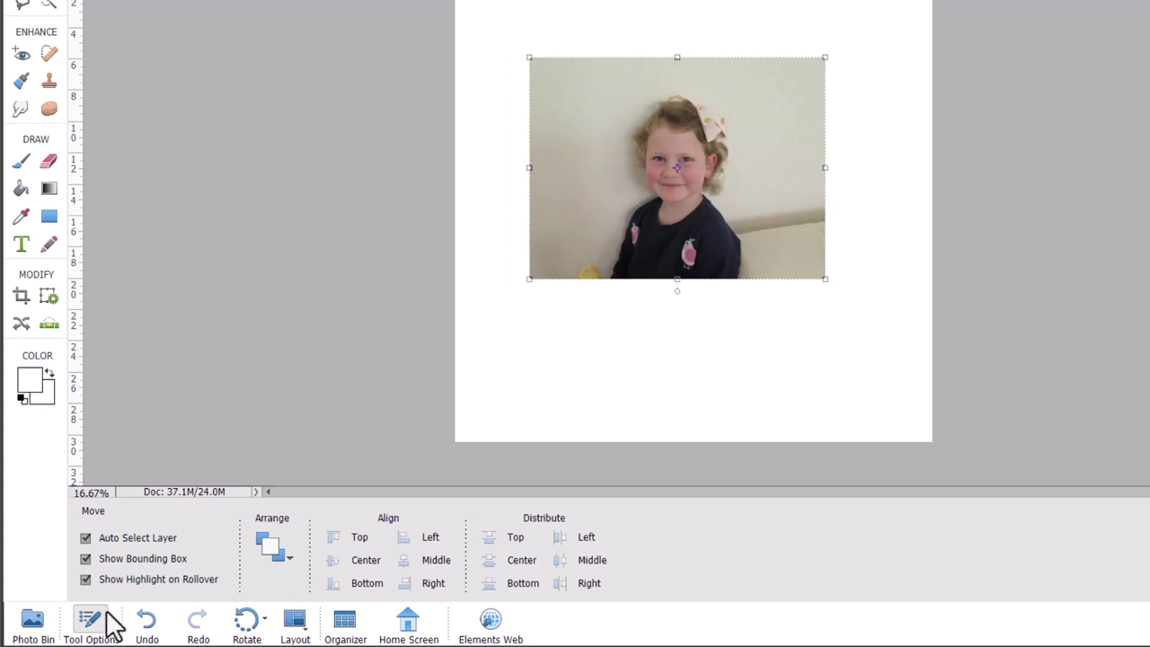
{"action": "left_click", "coordinate": [32, 620]}
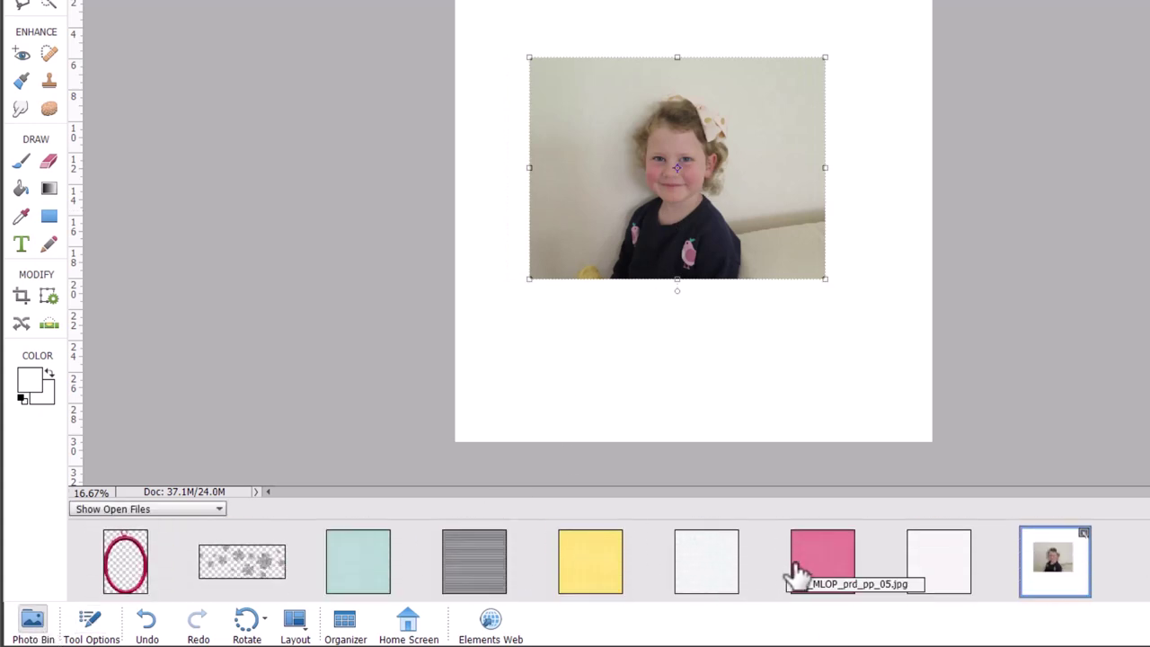
- Add the patterned, grey striped, teal, pink and pale textured papers, then zoom into the photo area
{"action": "left_click_drag", "start_coordinate": [708, 569], "coordinate": [711, 311]}
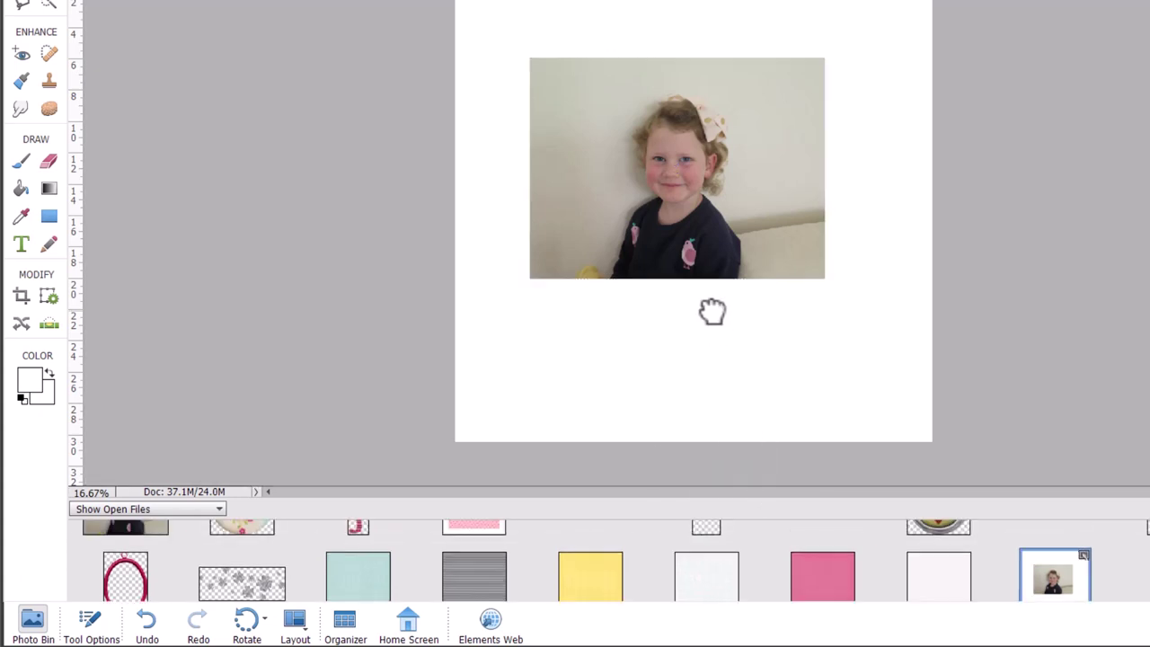
{"action": "scroll", "coordinate": [623, 560], "scroll_direction": "down", "scroll_amount": 1}
{"action": "left_click_drag", "start_coordinate": [474, 561], "coordinate": [487, 326]}
{"action": "left_click_drag", "start_coordinate": [374, 568], "coordinate": [532, 342]}
{"action": "left_click_drag", "start_coordinate": [811, 585], "coordinate": [688, 392]}
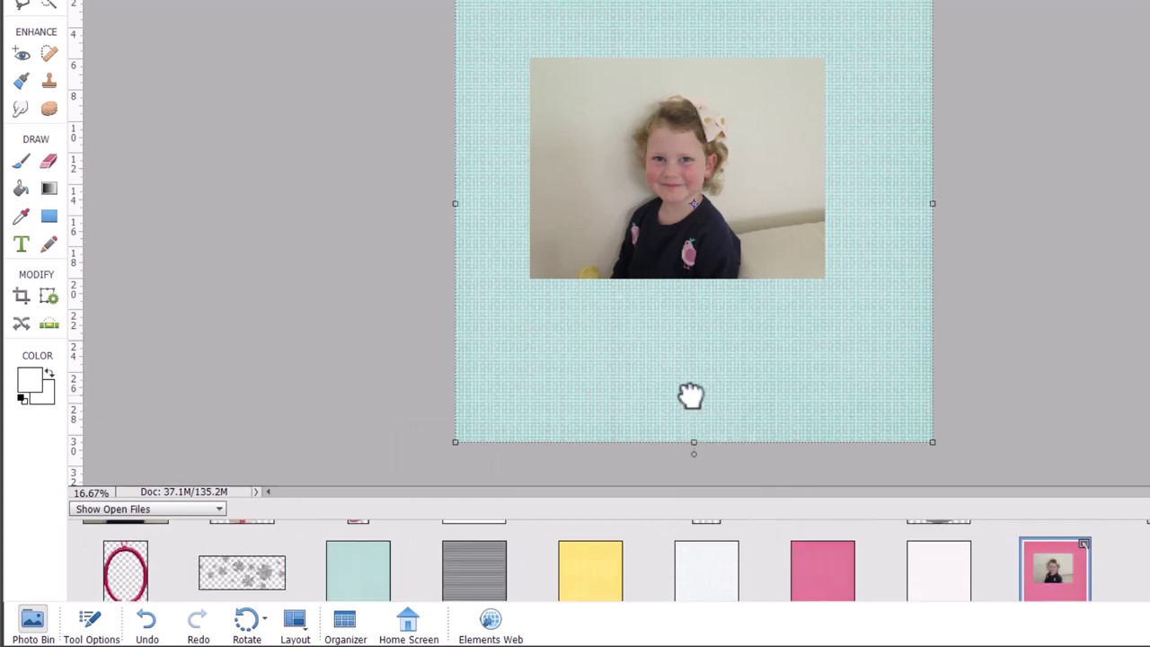
{"action": "left_click_drag", "start_coordinate": [916, 590], "coordinate": [674, 356]}
{"action": "scroll", "coordinate": [898, 566], "scroll_direction": "up", "scroll_amount": 1}
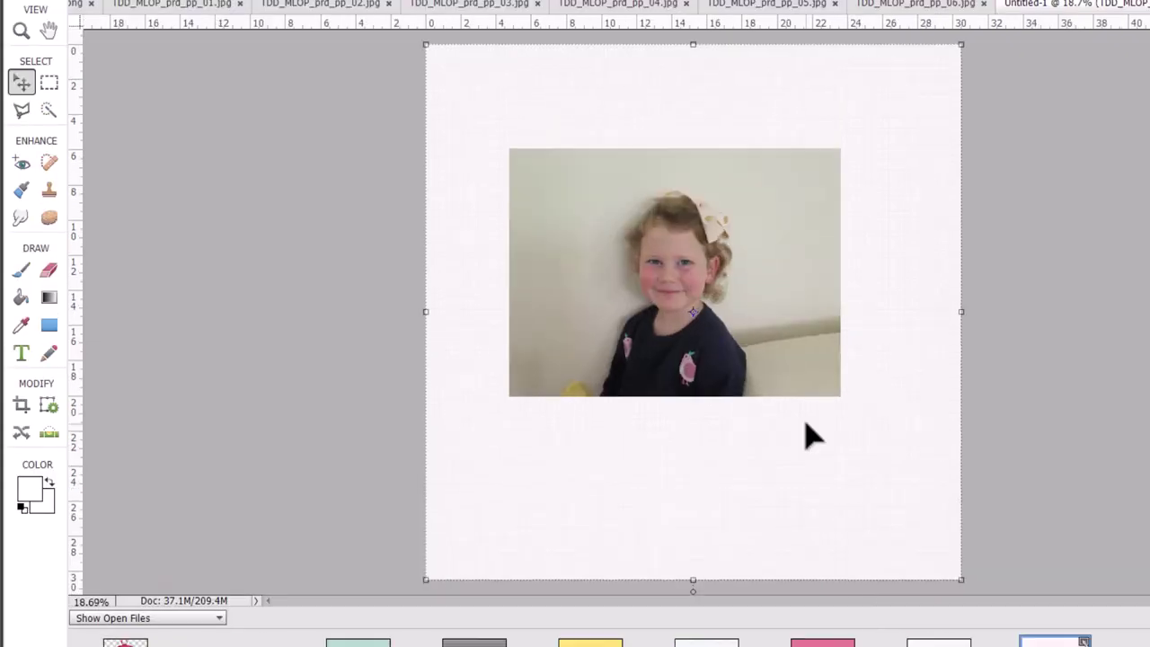
{"action": "left_click", "coordinate": [20, 34]}
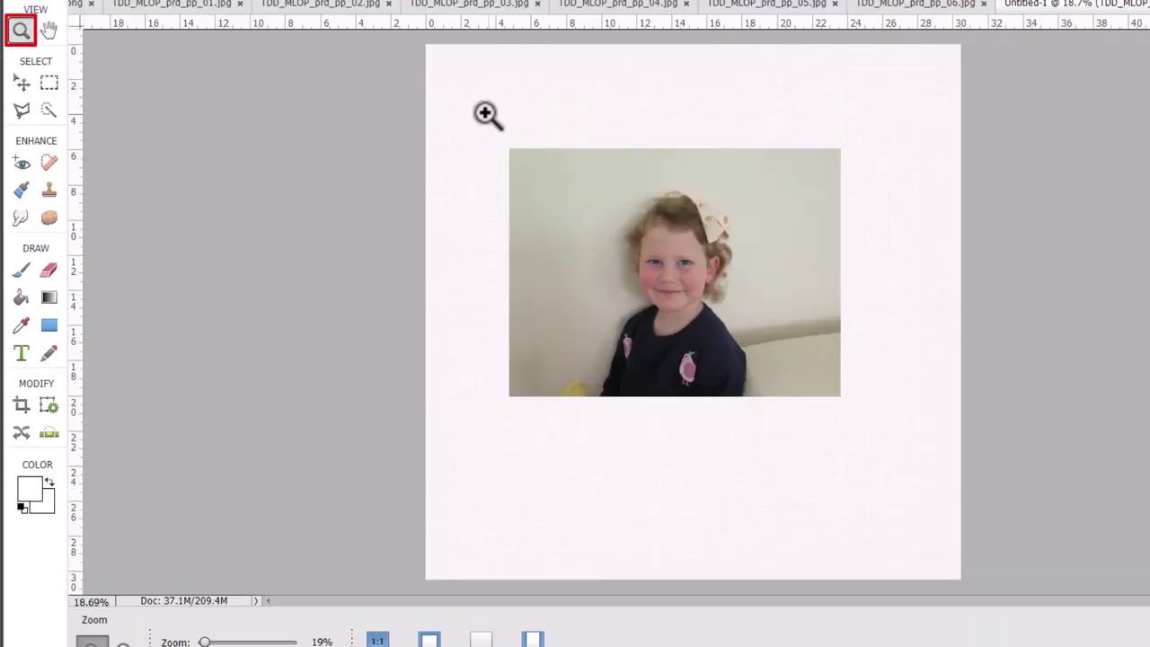
{"action": "left_click_drag", "start_coordinate": [448, 95], "coordinate": [885, 447]}
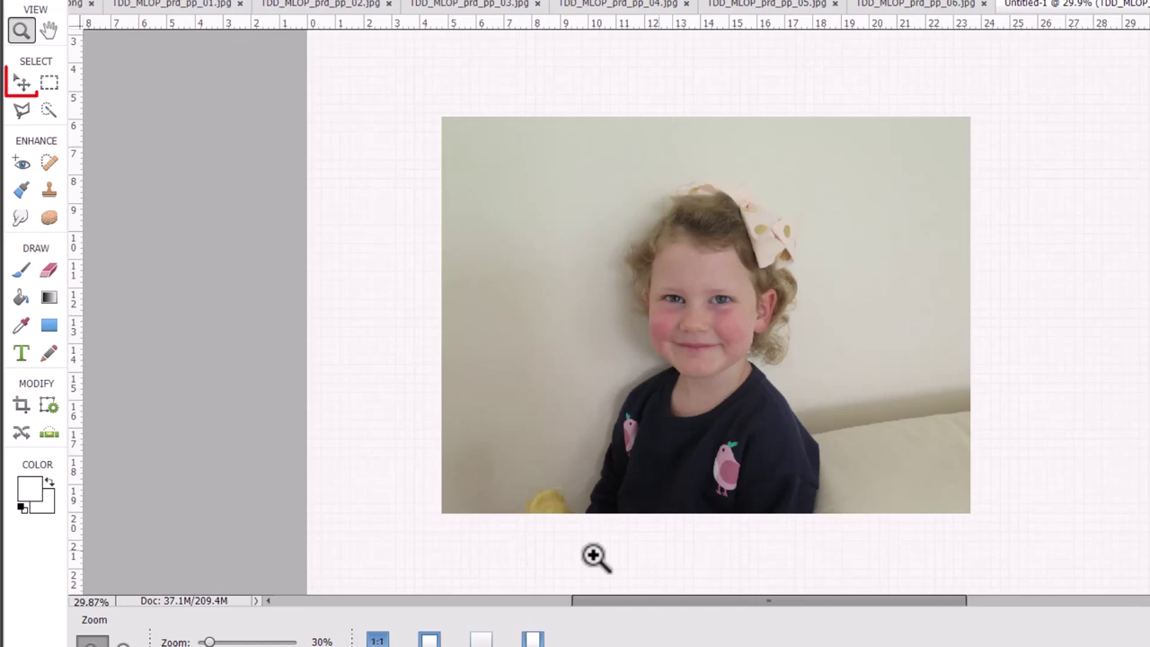
- Add the camera poststamp at the photo's bottom-left and the heart brad, on top, beside it
{"action": "left_click", "coordinate": [20, 82]}
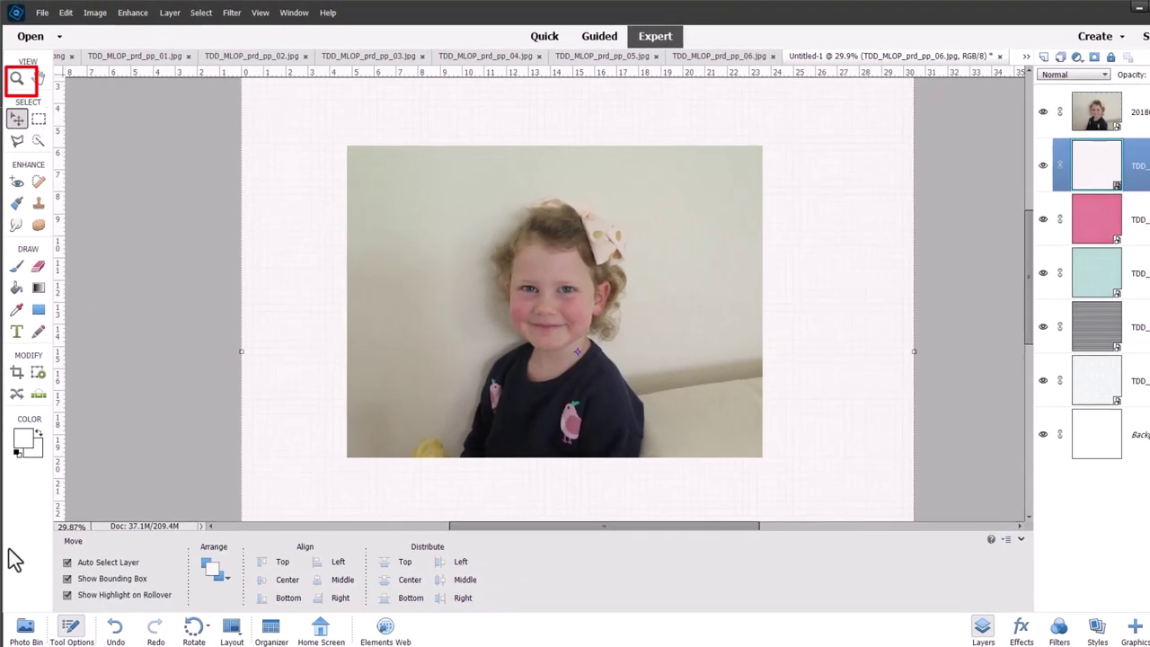
{"action": "left_click", "coordinate": [25, 628]}
{"action": "scroll", "coordinate": [596, 602], "scroll_direction": "down", "scroll_amount": 1}
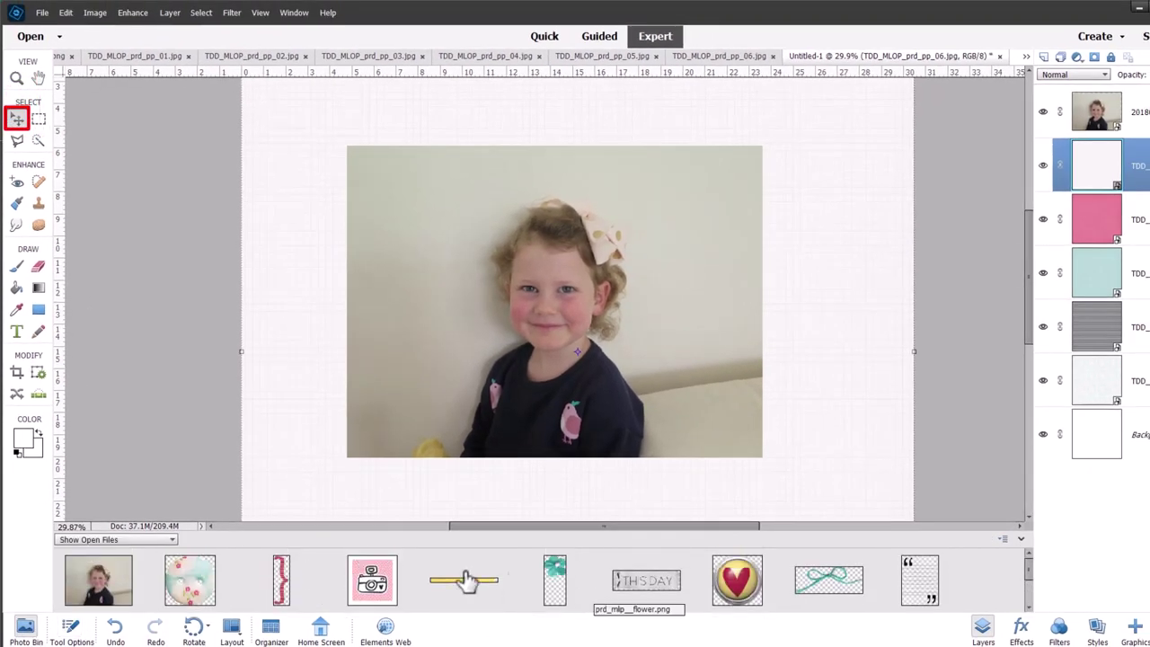
{"action": "left_click_drag", "start_coordinate": [368, 600], "coordinate": [710, 428]}
{"action": "left_click_drag", "start_coordinate": [566, 369], "coordinate": [380, 481]}
{"action": "left_click_drag", "start_coordinate": [736, 579], "coordinate": [336, 410]}
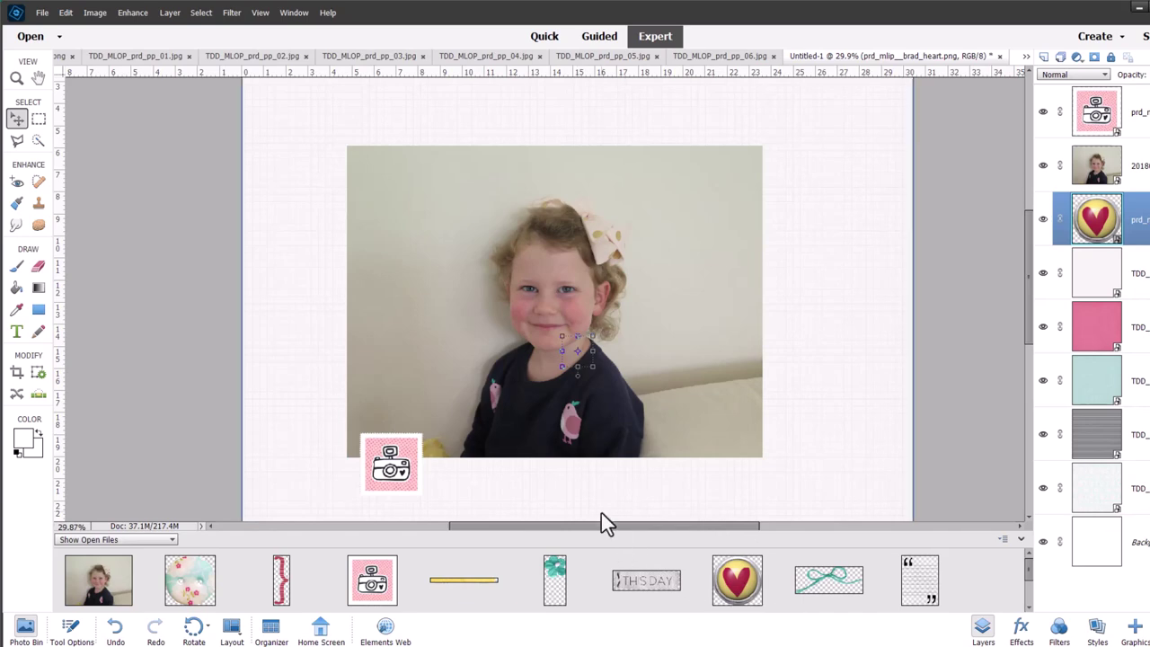
{"action": "key", "text": "ctrl+shift+bracketright"}
{"action": "left_click_drag", "start_coordinate": [555, 371], "coordinate": [336, 486]}
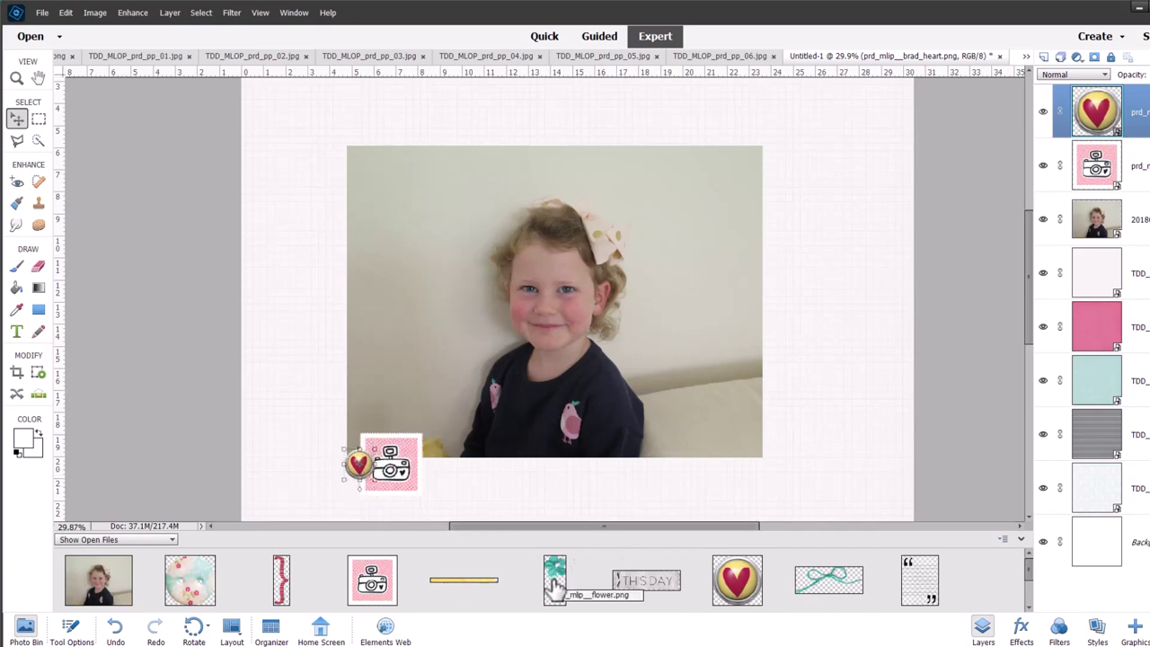
- Add the teal flower above the camera stamp, the flower button on the photo, and a striped bracket at right
{"action": "left_click_drag", "start_coordinate": [552, 585], "coordinate": [431, 350]}
{"action": "left_click_drag", "start_coordinate": [579, 340], "coordinate": [357, 422]}
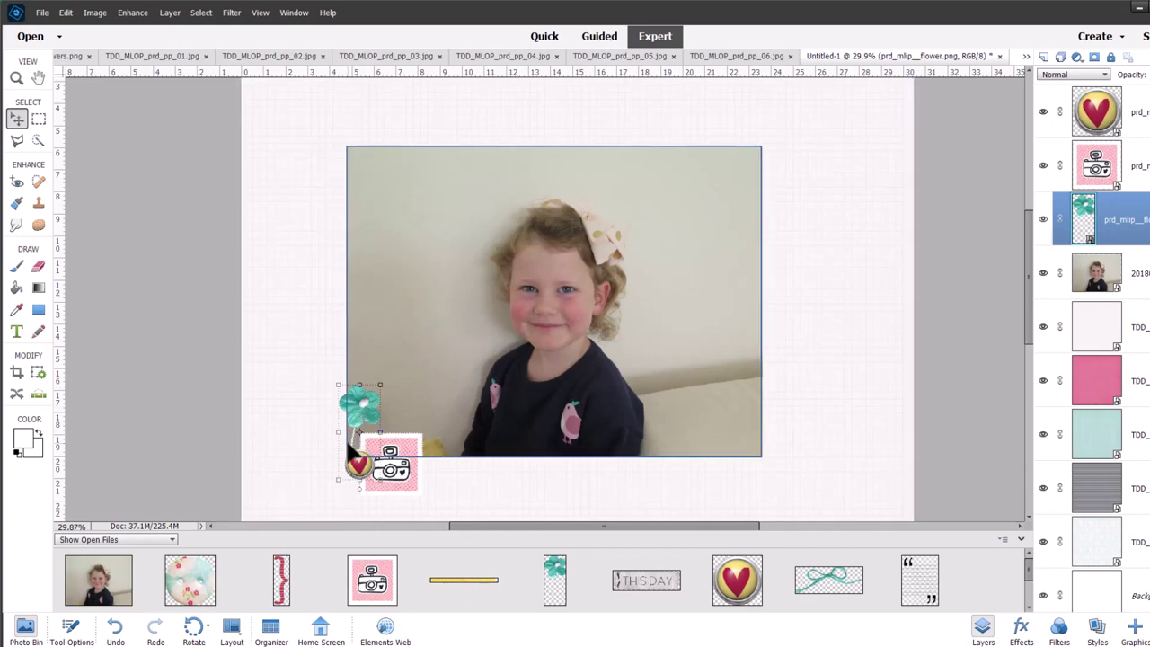
{"action": "mouse_move", "coordinate": [359, 415]}
{"action": "left_mouse_down"}
{"action": "mouse_move", "coordinate": [389, 326]}
{"action": "mouse_move", "coordinate": [344, 441]}
{"action": "mouse_move", "coordinate": [361, 415]}
{"action": "left_mouse_up"}
{"action": "left_click_drag", "start_coordinate": [199, 600], "coordinate": [445, 431]}
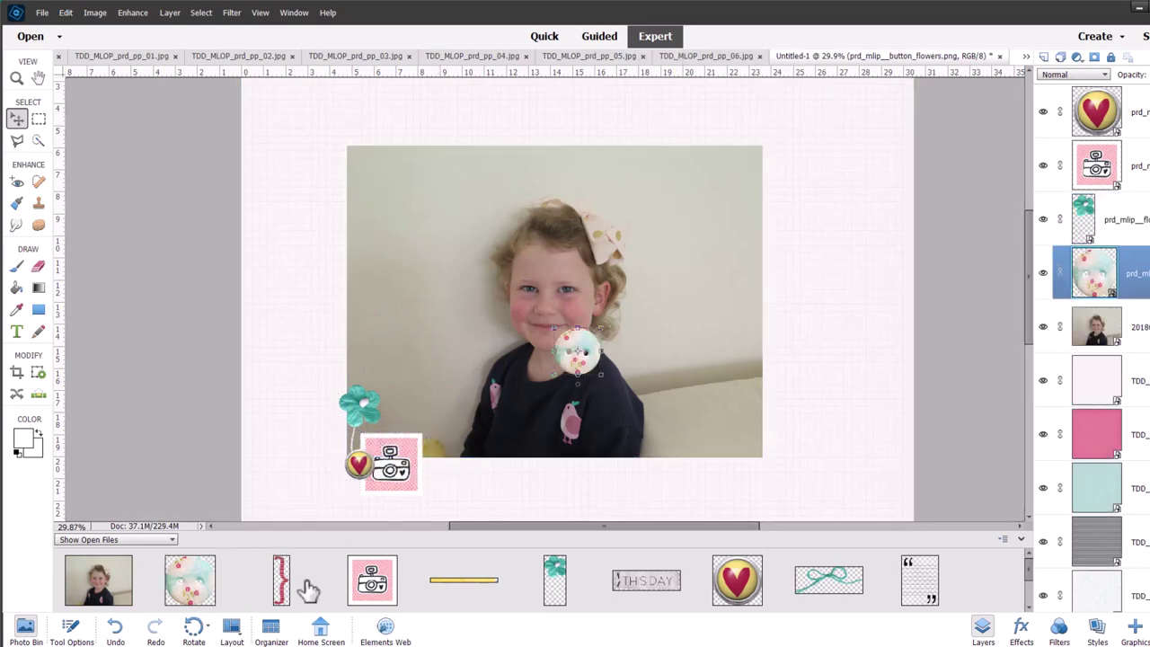
{"action": "left_click_drag", "start_coordinate": [283, 584], "coordinate": [835, 492]}
{"action": "scroll", "coordinate": [835, 492], "scroll_direction": "down", "scroll_amount": 1}
- Move the first bracket to the photo's lower right and add a second bracket above the photo layer
{"action": "scroll", "coordinate": [835, 492], "scroll_direction": "down", "scroll_amount": 2}
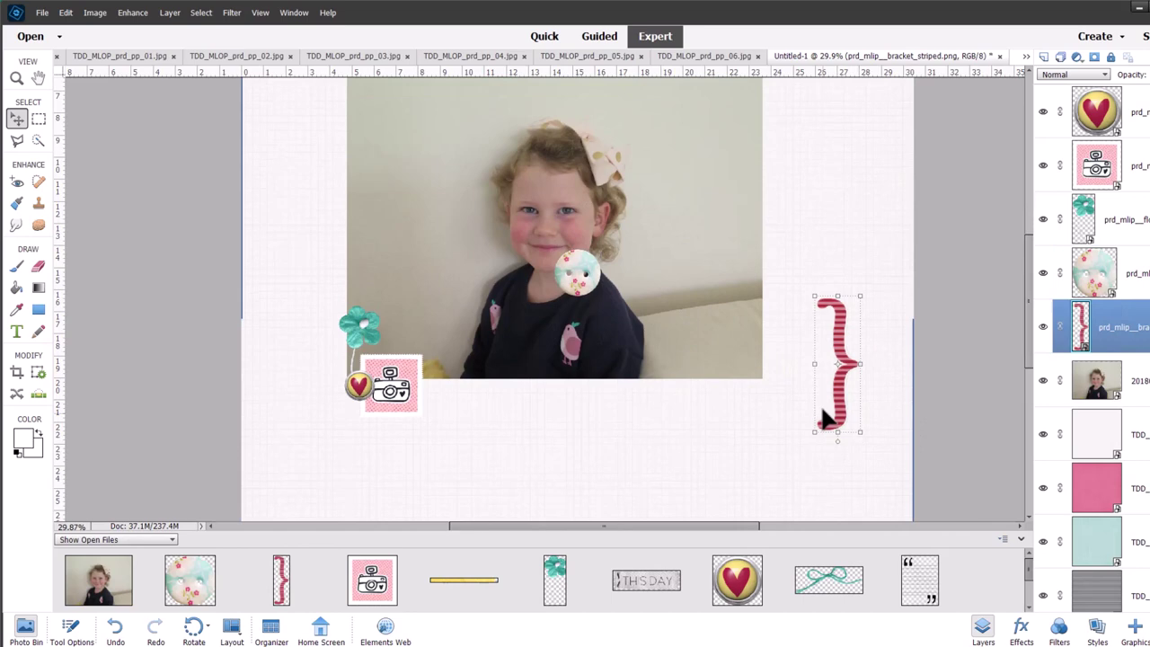
{"action": "left_click_drag", "start_coordinate": [835, 409], "coordinate": [736, 461]}
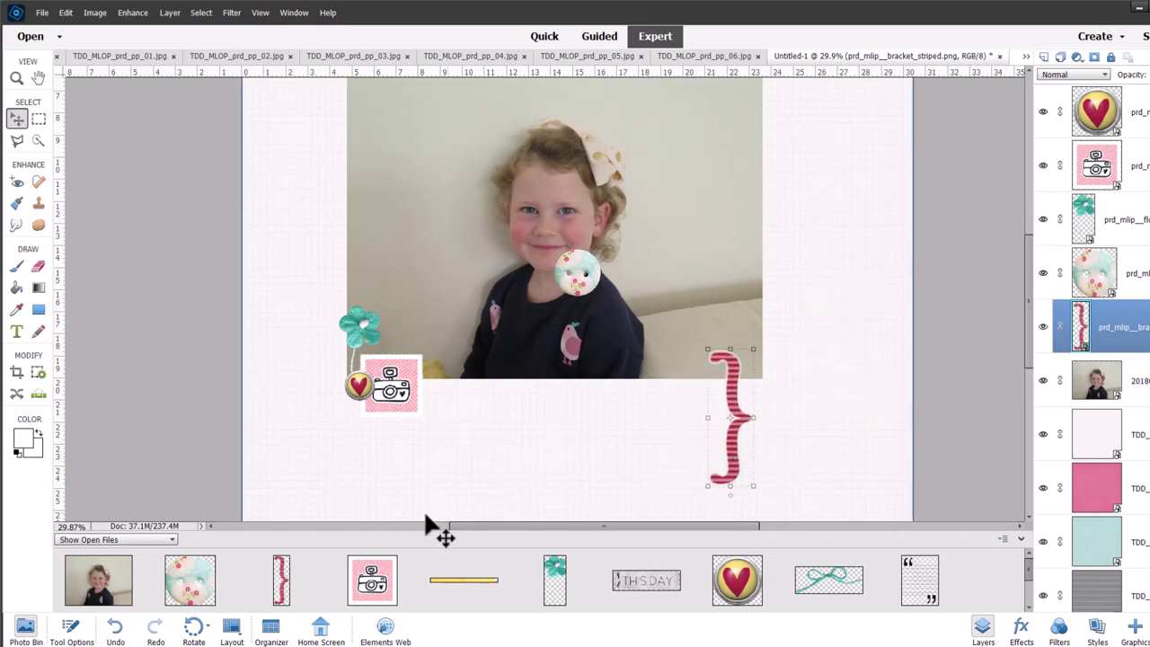
{"action": "left_click_drag", "start_coordinate": [289, 594], "coordinate": [488, 416]}
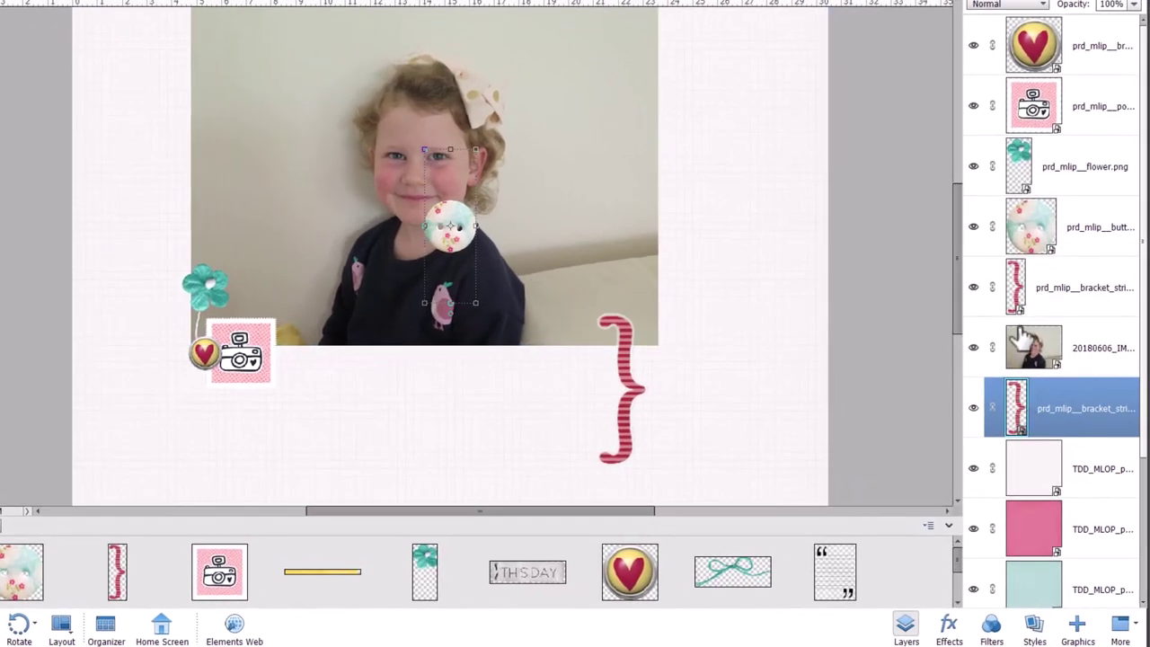
{"action": "left_click", "coordinate": [1028, 350]}
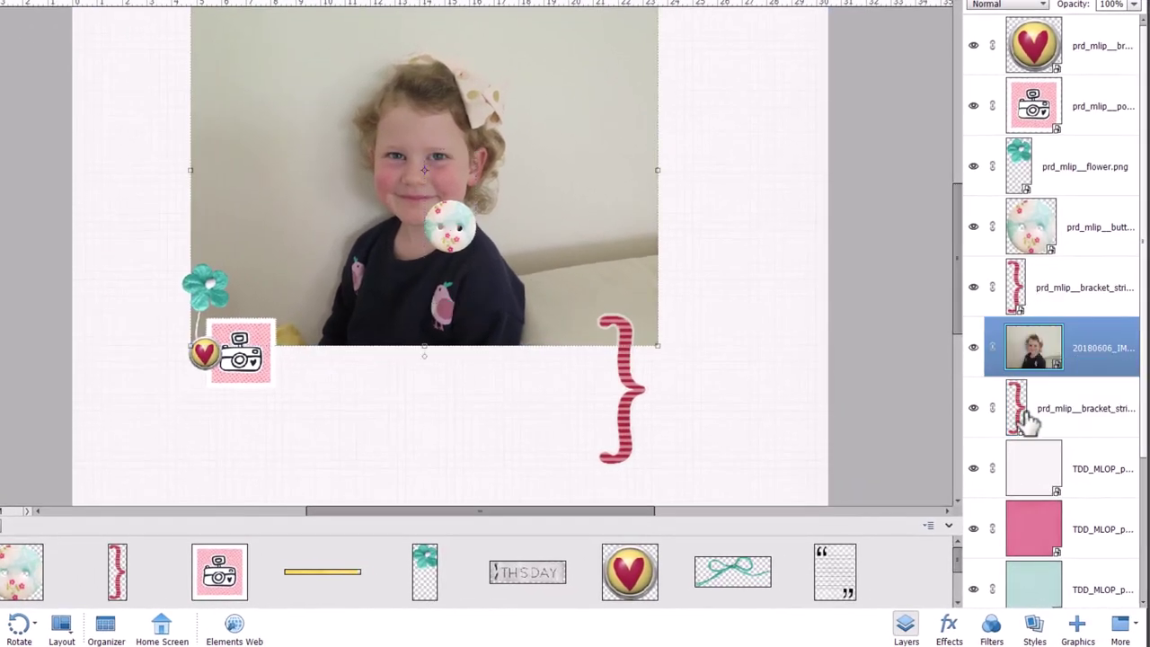
{"action": "left_click_drag", "start_coordinate": [1028, 422], "coordinate": [1023, 315]}
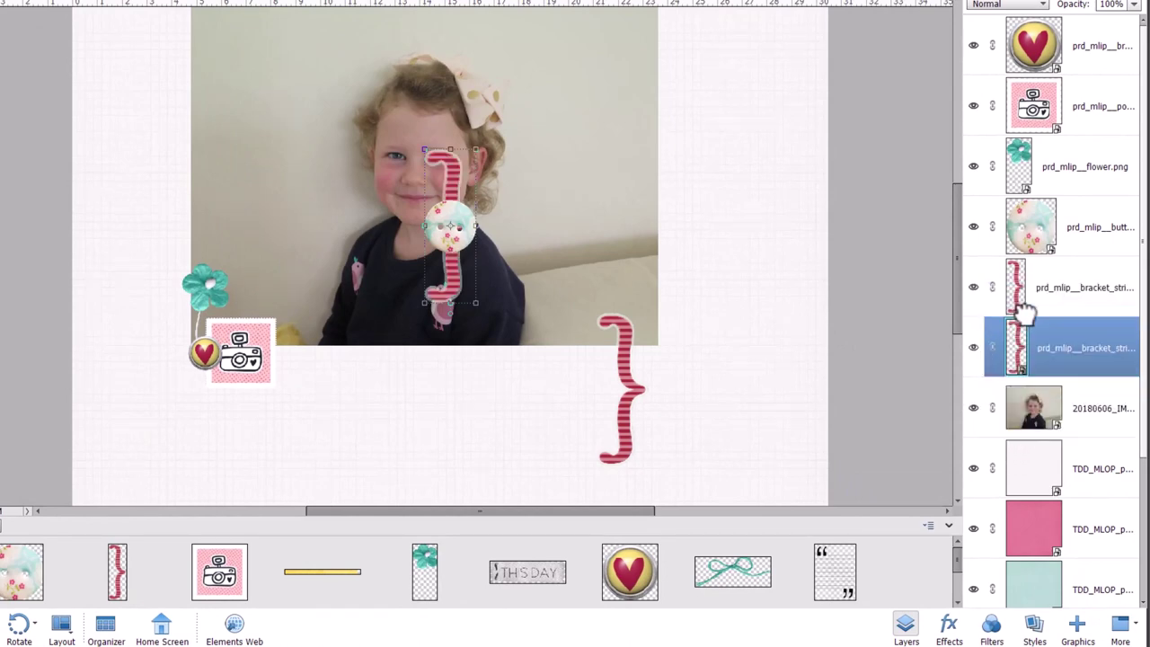
{"action": "left_click_drag", "start_coordinate": [454, 224], "coordinate": [359, 351]}
- Flip the second bracket horizontally and move it down and left under the photo
{"action": "left_click", "coordinate": [107, 14]}
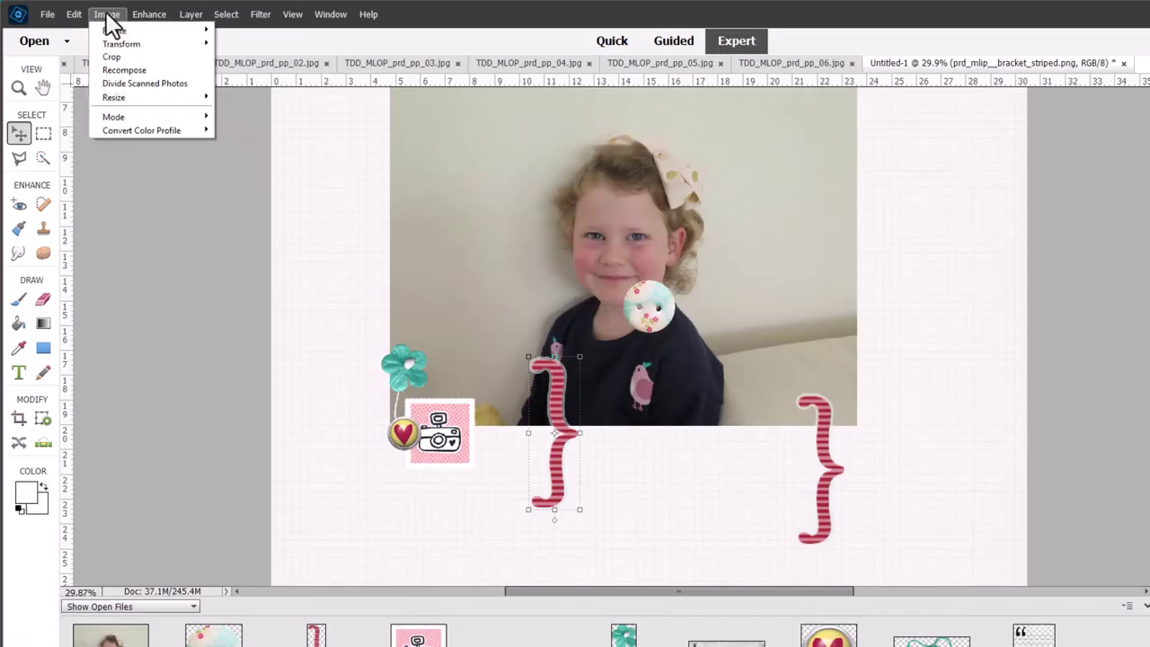
{"action": "mouse_move", "coordinate": [109, 31]}
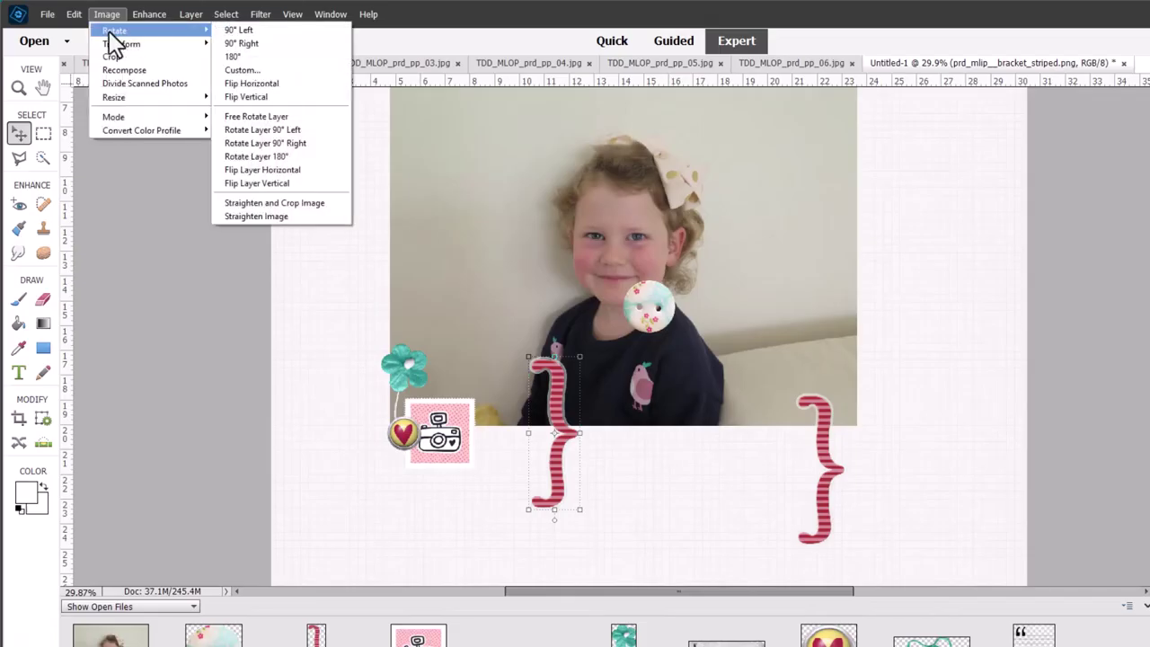
{"action": "left_click", "coordinate": [258, 169]}
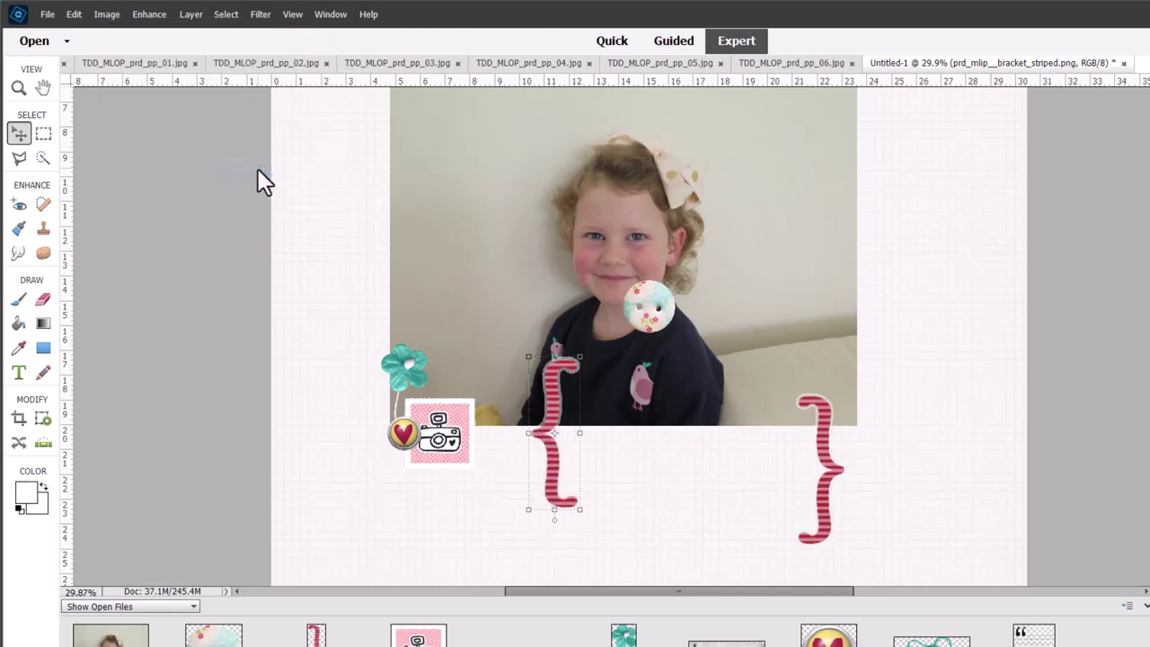
{"action": "left_click_drag", "start_coordinate": [560, 408], "coordinate": [503, 458]}
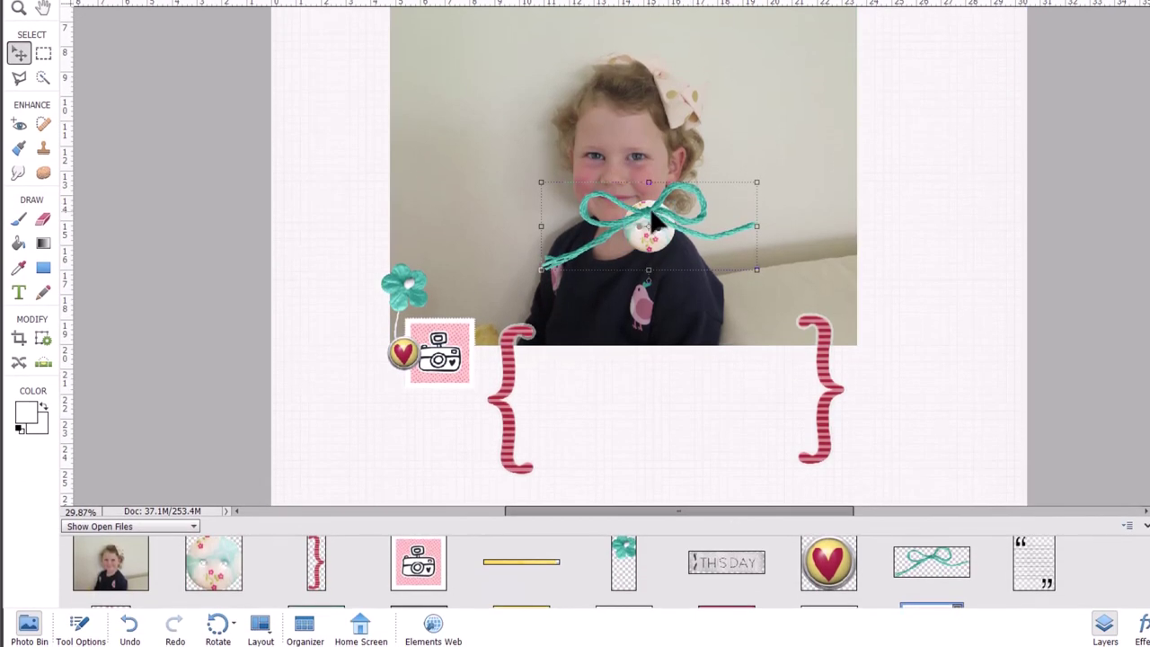
- Move the bow and button onto the camera tag, then reposition the heart brad and camera tag
{"action": "left_click_drag", "start_coordinate": [652, 316], "coordinate": [655, 312]}
{"action": "left_click_drag", "start_coordinate": [656, 238], "coordinate": [655, 235]}
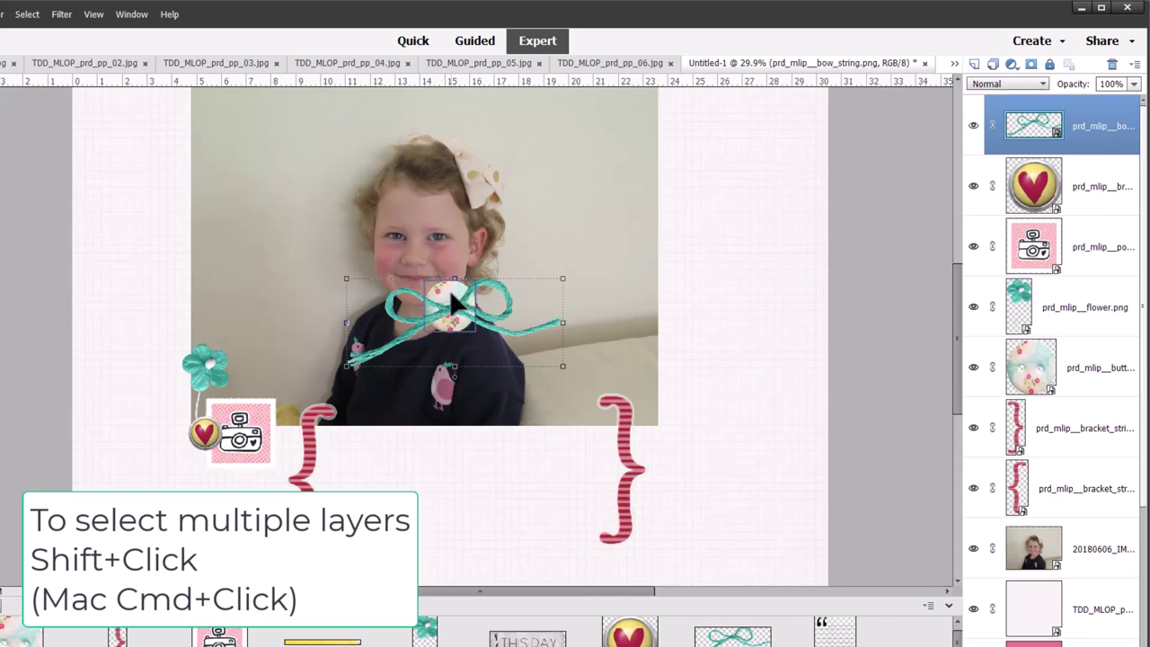
{"action": "left_click", "coordinate": [456, 305], "text": "shift"}
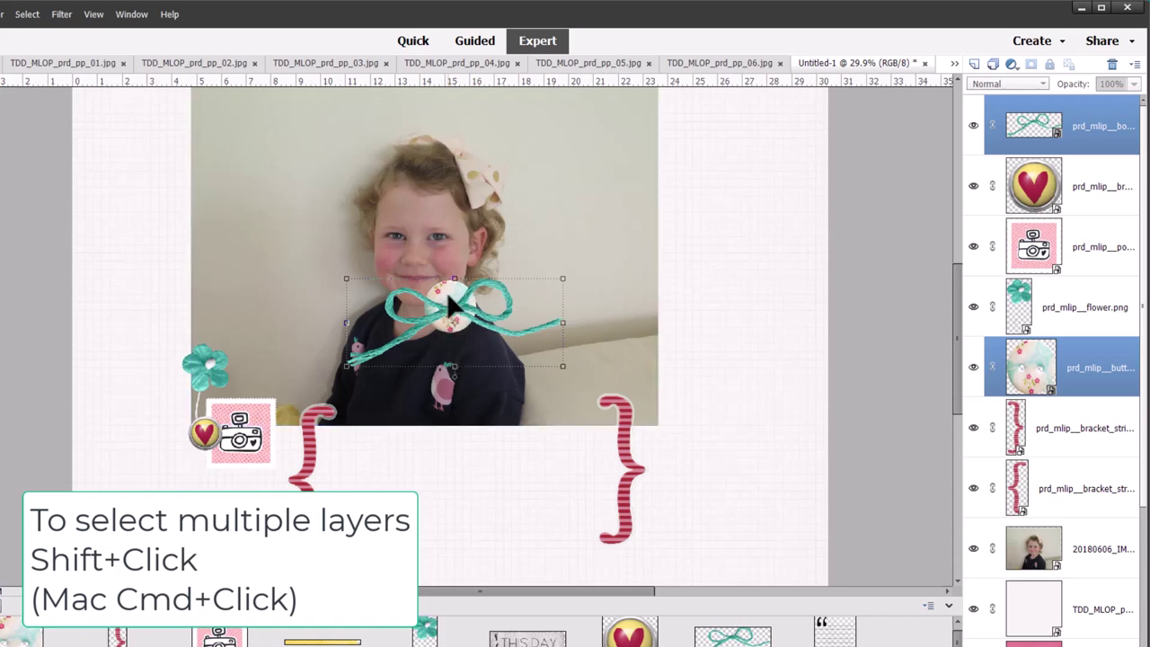
{"action": "left_click_drag", "start_coordinate": [456, 305], "coordinate": [214, 431]}
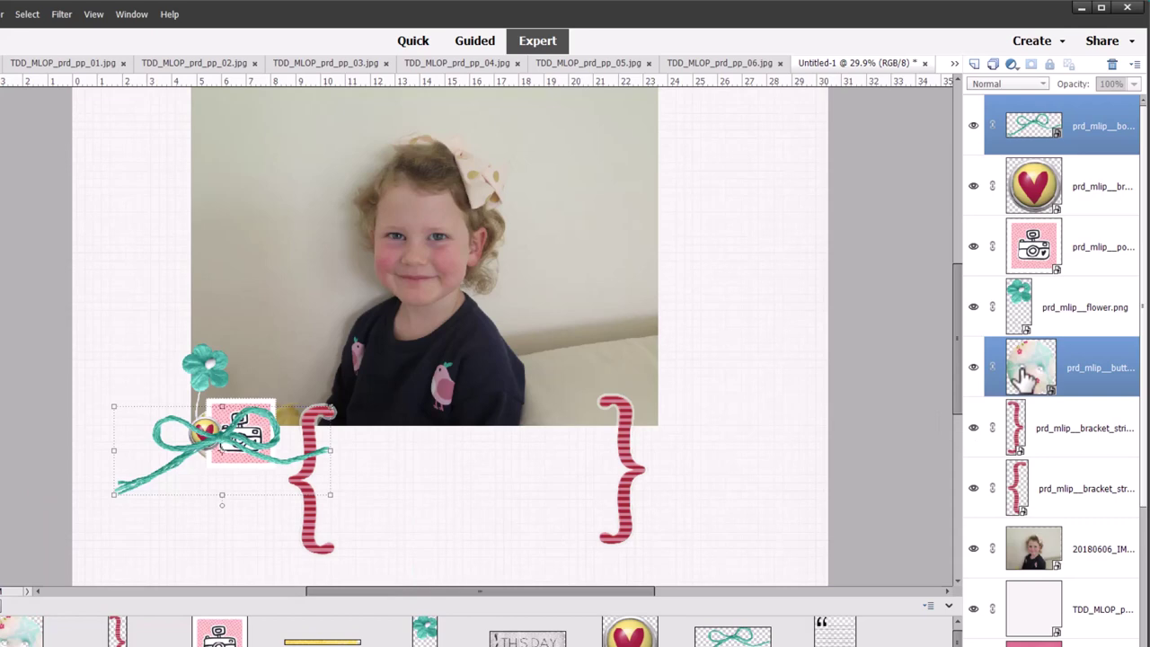
{"action": "left_click_drag", "start_coordinate": [1023, 377], "coordinate": [1024, 139]}
{"action": "left_click_drag", "start_coordinate": [207, 432], "coordinate": [224, 481]}
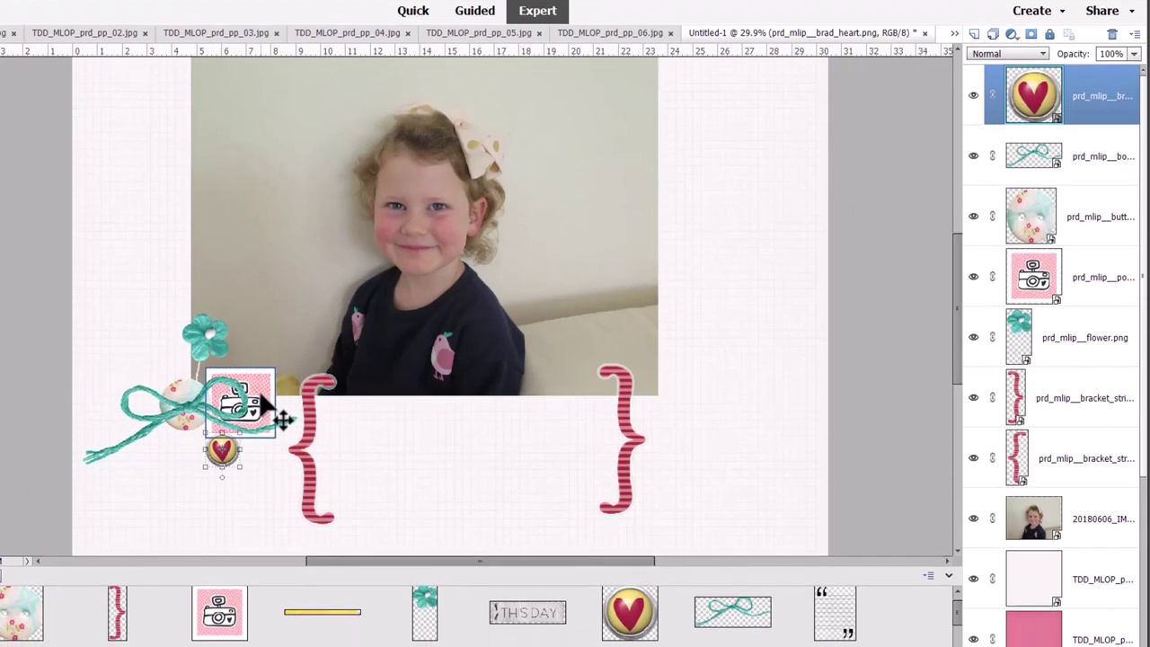
{"action": "left_click_drag", "start_coordinate": [269, 409], "coordinate": [175, 373]}
{"action": "left_click_drag", "start_coordinate": [174, 315], "coordinate": [149, 281]}
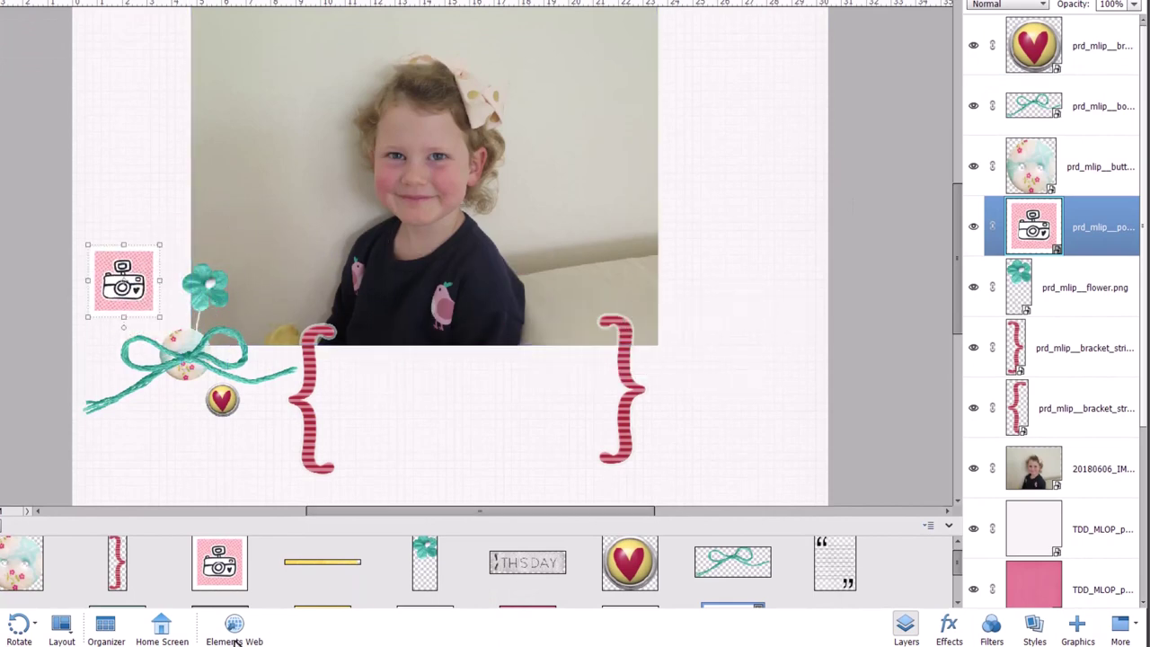
- Add the yellow ribbon below the photo, the THIS DAY tag above it, and a grey flower scatter at lower right
{"action": "left_click_drag", "start_coordinate": [321, 561], "coordinate": [354, 367]}
{"action": "left_click_drag", "start_coordinate": [529, 568], "coordinate": [282, 349]}
{"action": "left_click", "coordinate": [744, 347]}
{"action": "scroll", "coordinate": [566, 238], "scroll_direction": "up", "scroll_amount": 1}
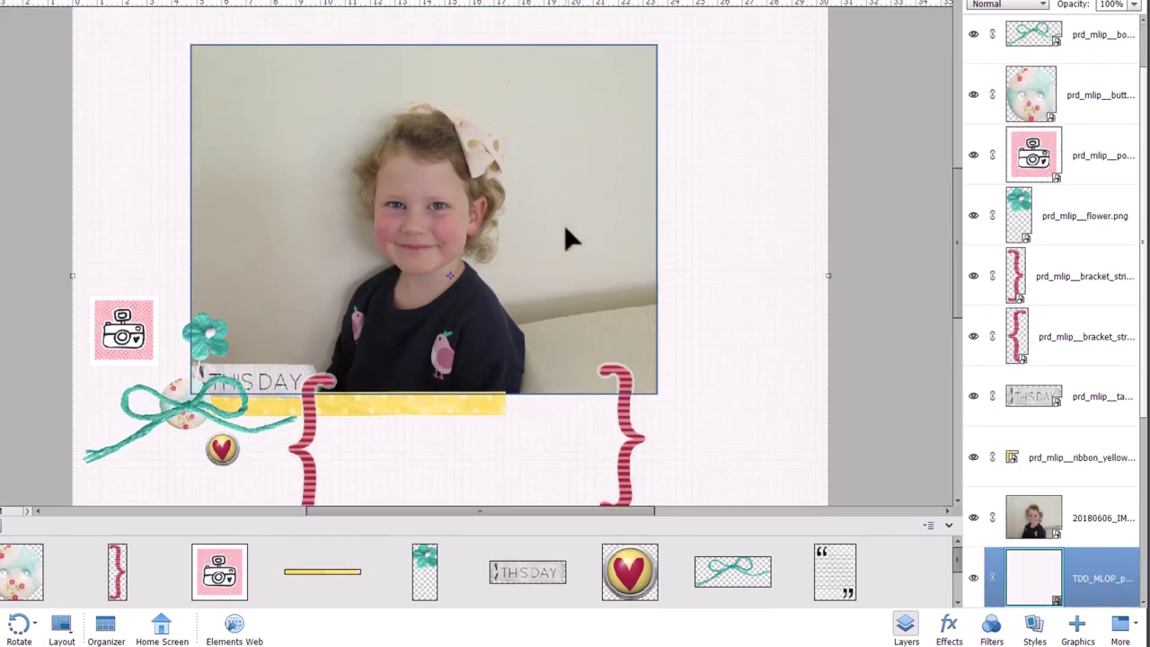
{"action": "scroll", "coordinate": [563, 224], "scroll_direction": "down", "scroll_amount": 1}
{"action": "scroll", "coordinate": [377, 595], "scroll_direction": "down", "scroll_amount": 1}
{"action": "left_click_drag", "start_coordinate": [36, 600], "coordinate": [465, 399]}
{"action": "left_click_drag", "start_coordinate": [544, 182], "coordinate": [742, 412]}
{"action": "scroll", "coordinate": [159, 605], "scroll_direction": "down", "scroll_amount": 1}
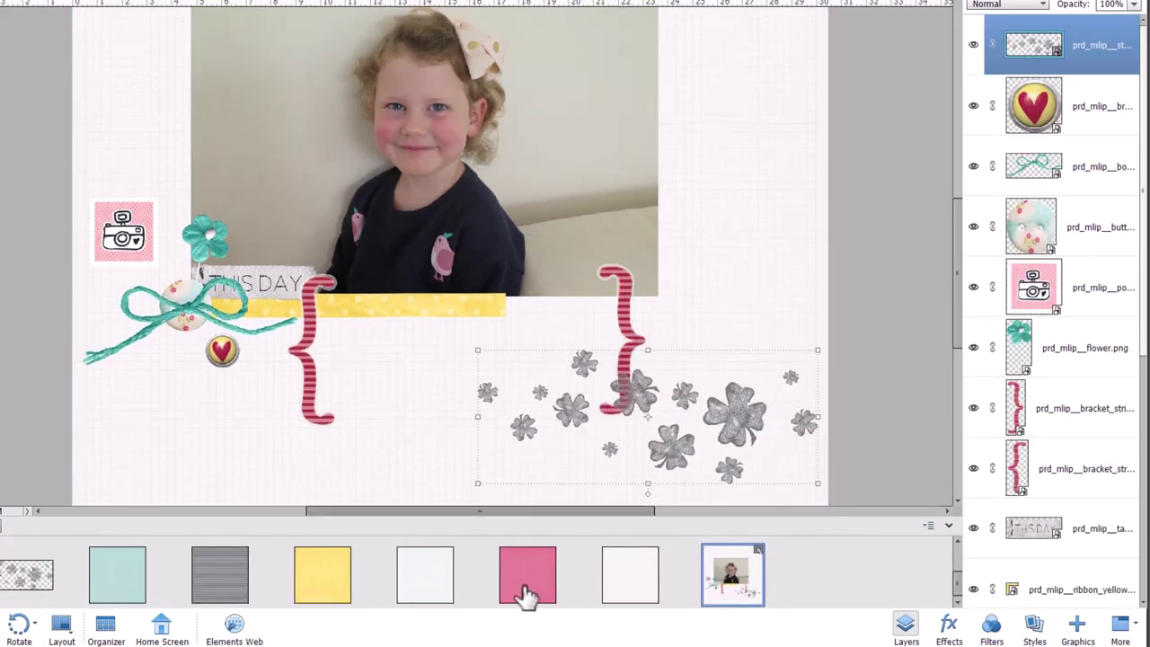
- Add the yellow paper and slide it left so only a narrow strip shows
{"action": "scroll", "coordinate": [1059, 549], "scroll_direction": "down", "scroll_amount": 5}
{"action": "left_click_drag", "start_coordinate": [322, 575], "coordinate": [440, 396]}
{"action": "left_click_drag", "start_coordinate": [1051, 290], "coordinate": [997, 298]}
{"action": "key", "text": "ctrl+0"}
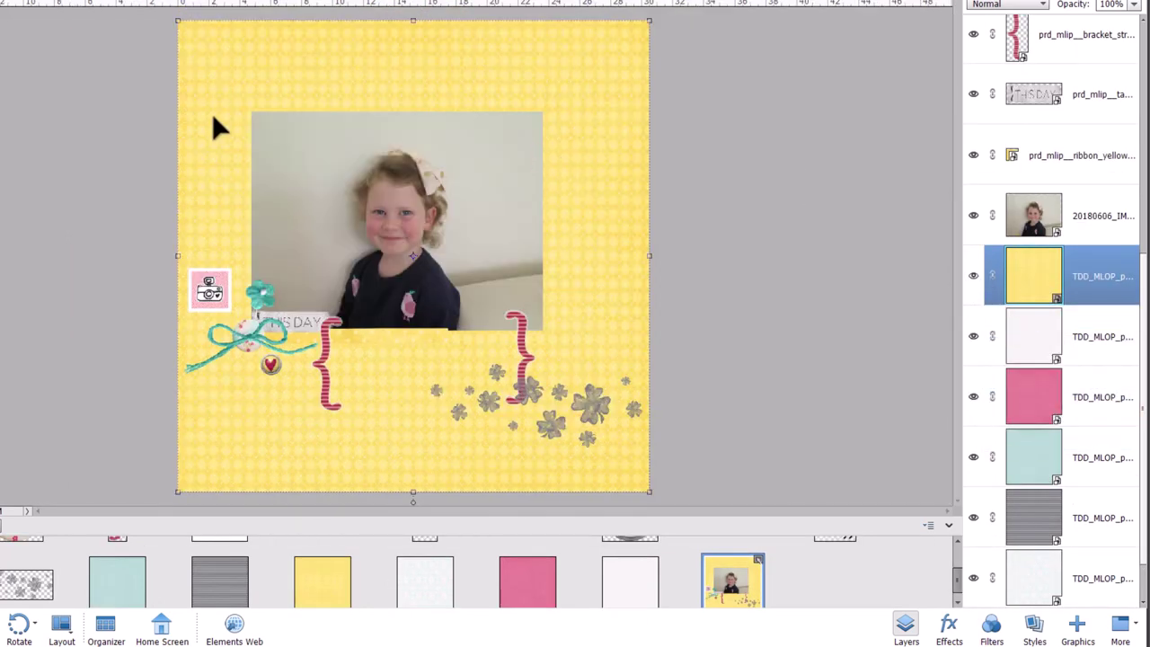
{"action": "left_click_drag", "start_coordinate": [603, 106], "coordinate": [154, 129]}
- Bring the pink paper to the top as a left-edge strip and nudge the camera tag down-right
{"action": "left_click", "coordinate": [816, 339]}
{"action": "left_click", "coordinate": [1027, 347]}
{"action": "key", "text": "ctrl+shift+bracketright"}
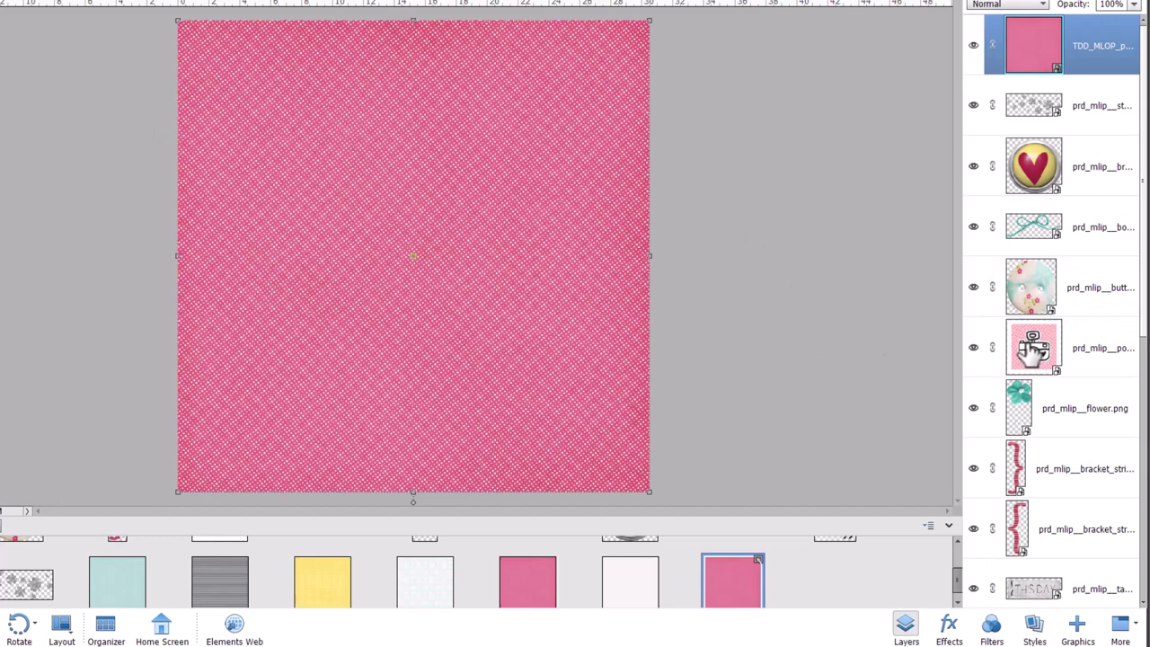
{"action": "left_click_drag", "start_coordinate": [466, 225], "coordinate": [4, 189]}
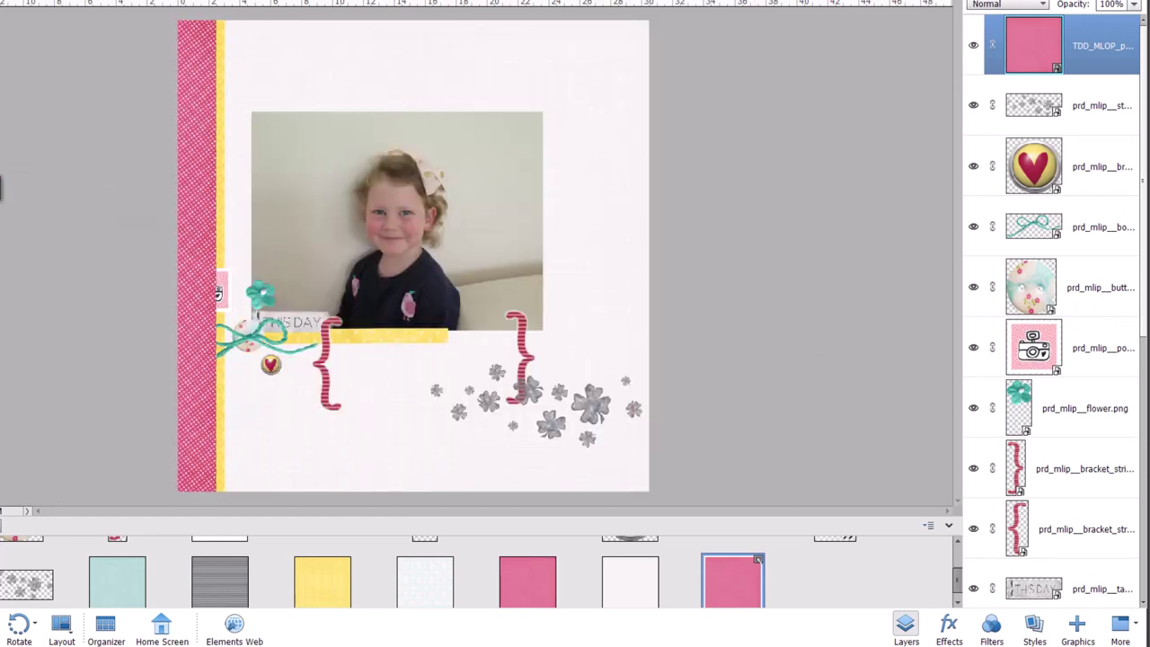
{"action": "mouse_move", "coordinate": [212, 300]}
{"action": "left_mouse_down"}
{"action": "mouse_move", "coordinate": [257, 295]}
{"action": "mouse_move", "coordinate": [228, 314]}
{"action": "left_mouse_up"}
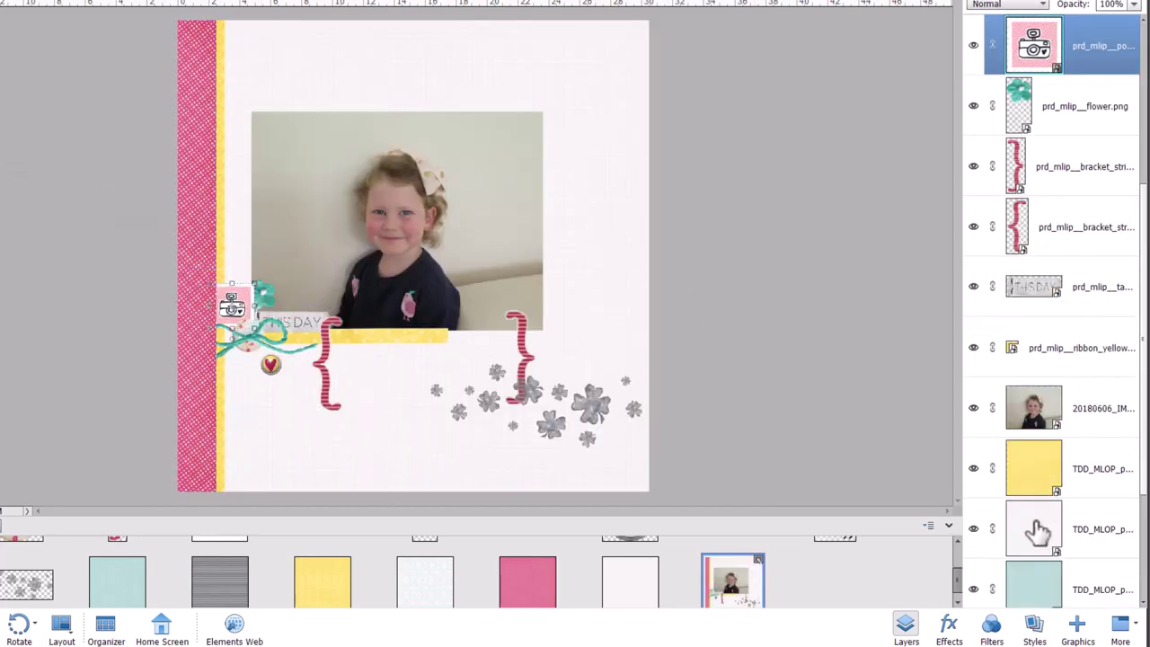
- Bring the light frame-patterned paper layer to the top of the stack
{"action": "scroll", "coordinate": [1051, 360], "scroll_direction": "down", "scroll_amount": 3}
{"action": "left_click", "coordinate": [1047, 528]}
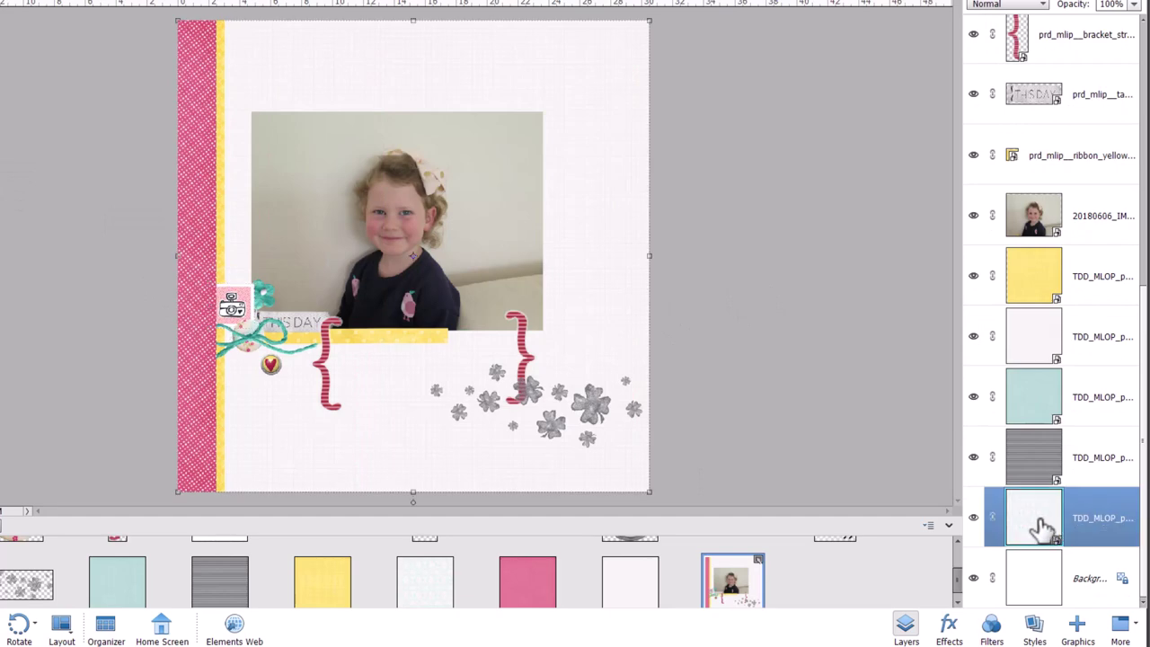
{"action": "key", "text": "ctrl+shift+bracketright"}
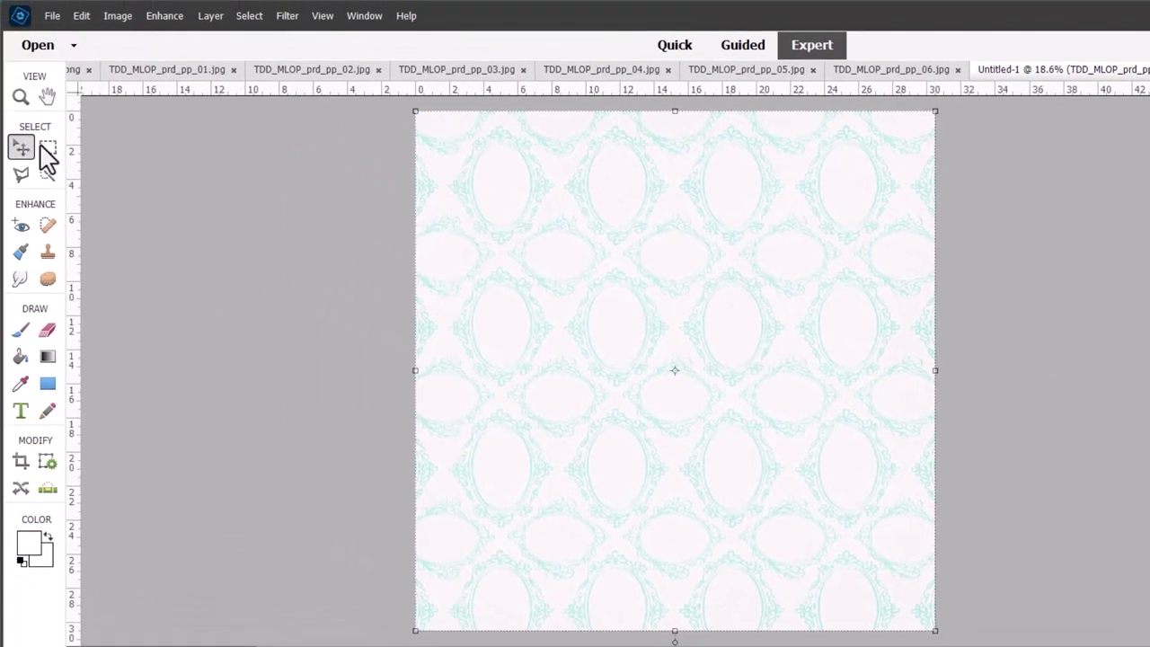
- Copy a tall rectangle of the frame-patterned paper onto its own layer with Layer Via Copy
{"action": "left_click", "coordinate": [43, 147]}
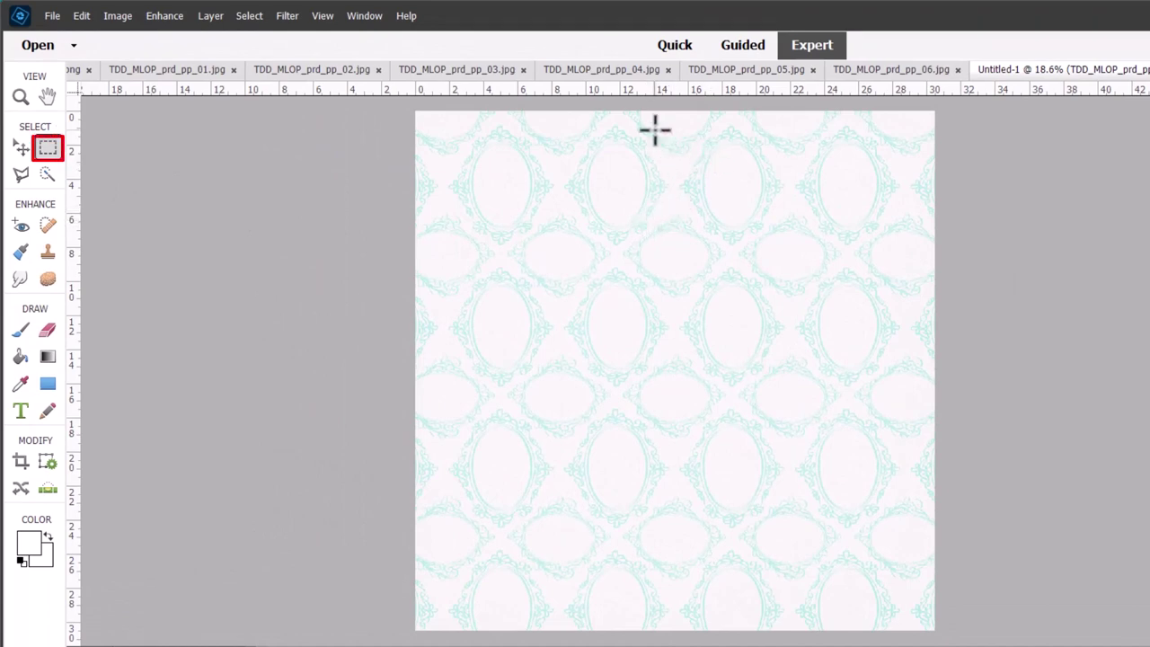
{"action": "left_click_drag", "start_coordinate": [655, 130], "coordinate": [818, 449]}
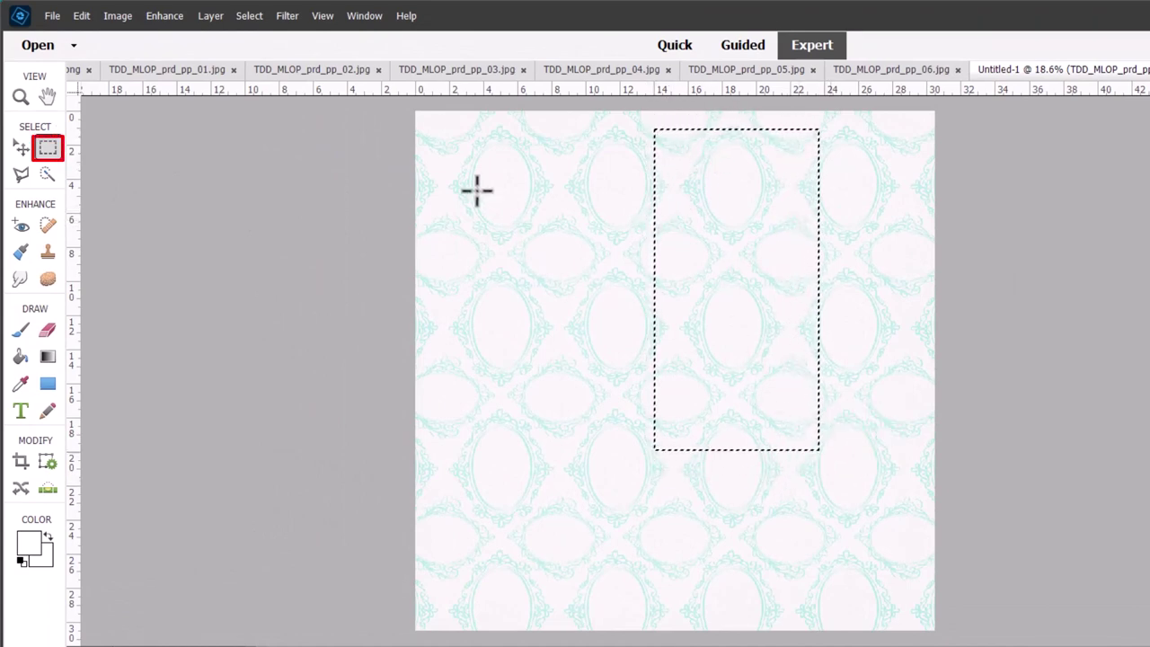
{"action": "left_click", "coordinate": [210, 15]}
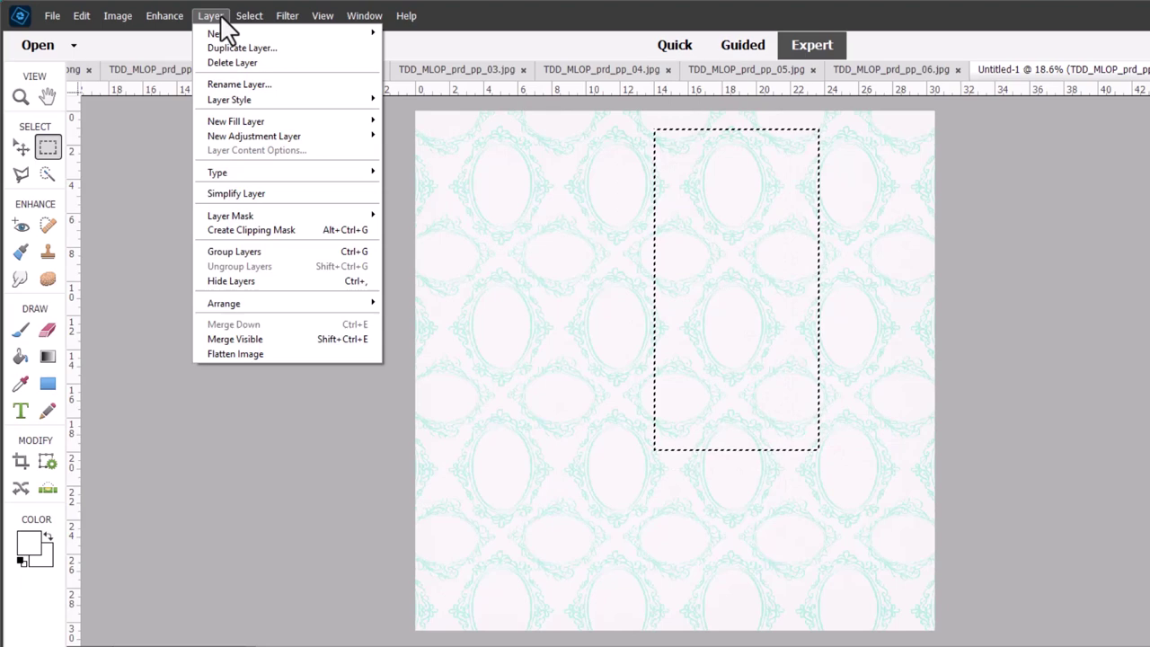
{"action": "mouse_move", "coordinate": [225, 33]}
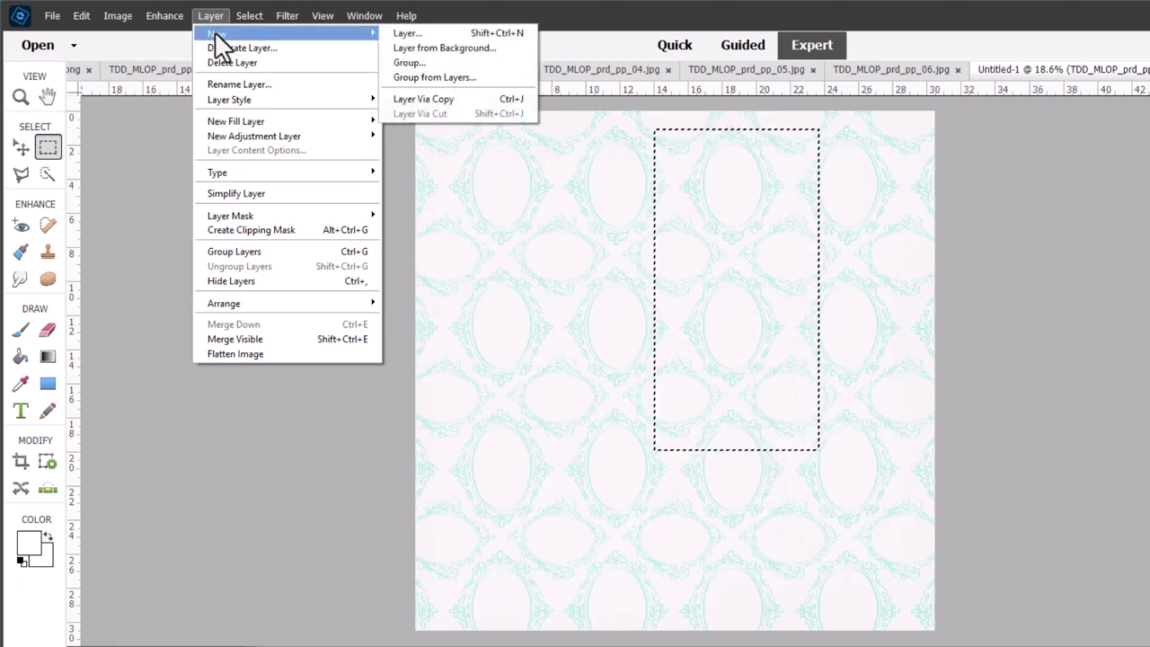
{"action": "left_click", "coordinate": [438, 97]}
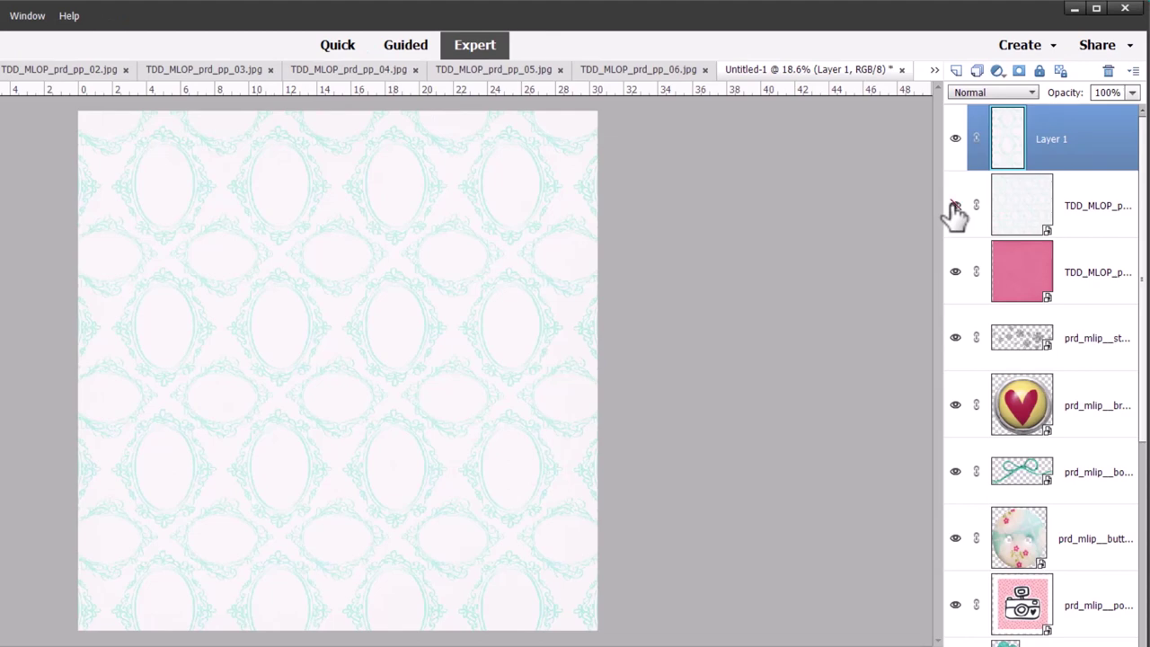
- Hide the full patterned sheet and tuck the copied strip behind the photo's left side
{"action": "left_click", "coordinate": [954, 207]}
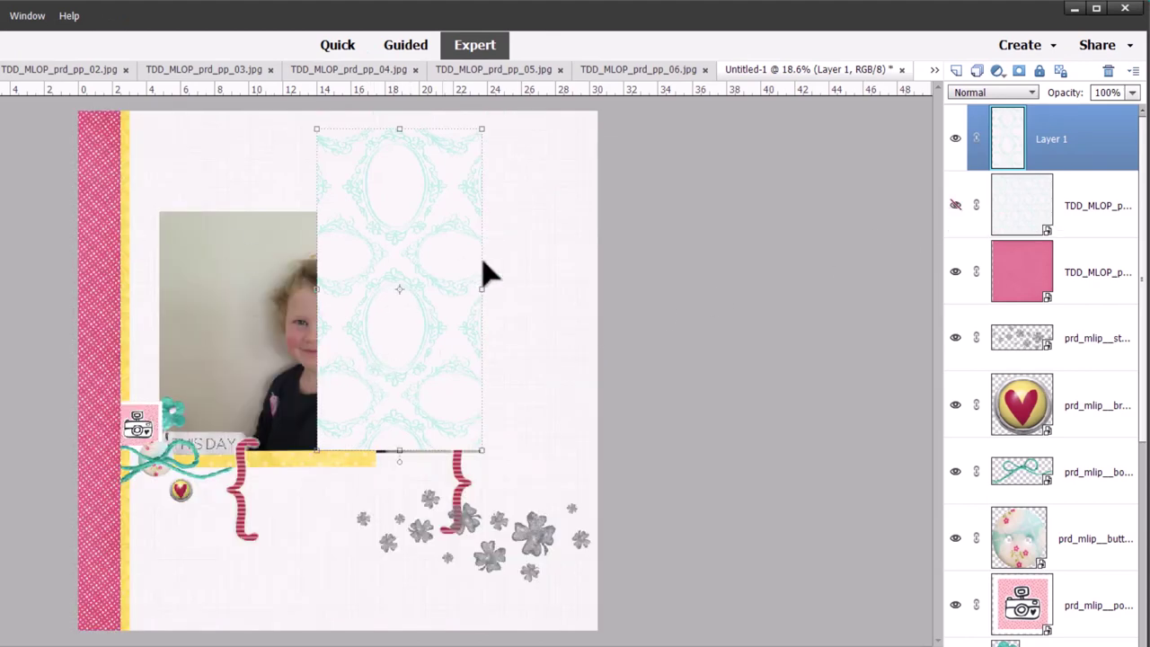
{"action": "left_click_drag", "start_coordinate": [483, 263], "coordinate": [207, 325]}
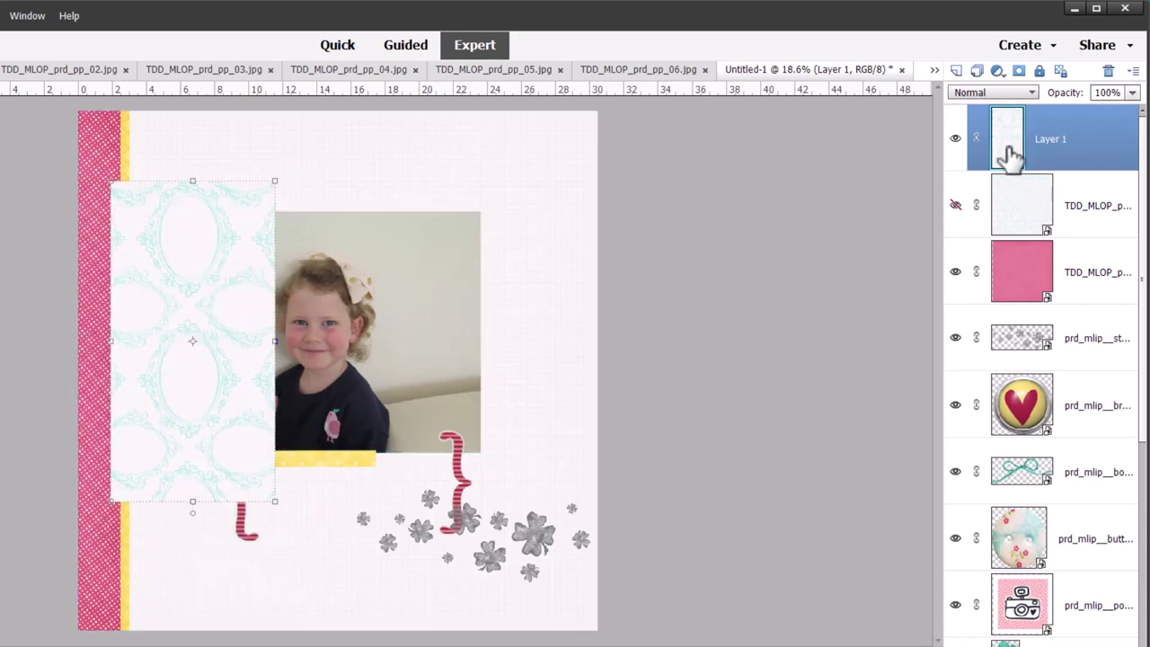
{"action": "left_click_drag", "start_coordinate": [1010, 157], "coordinate": [1024, 637]}
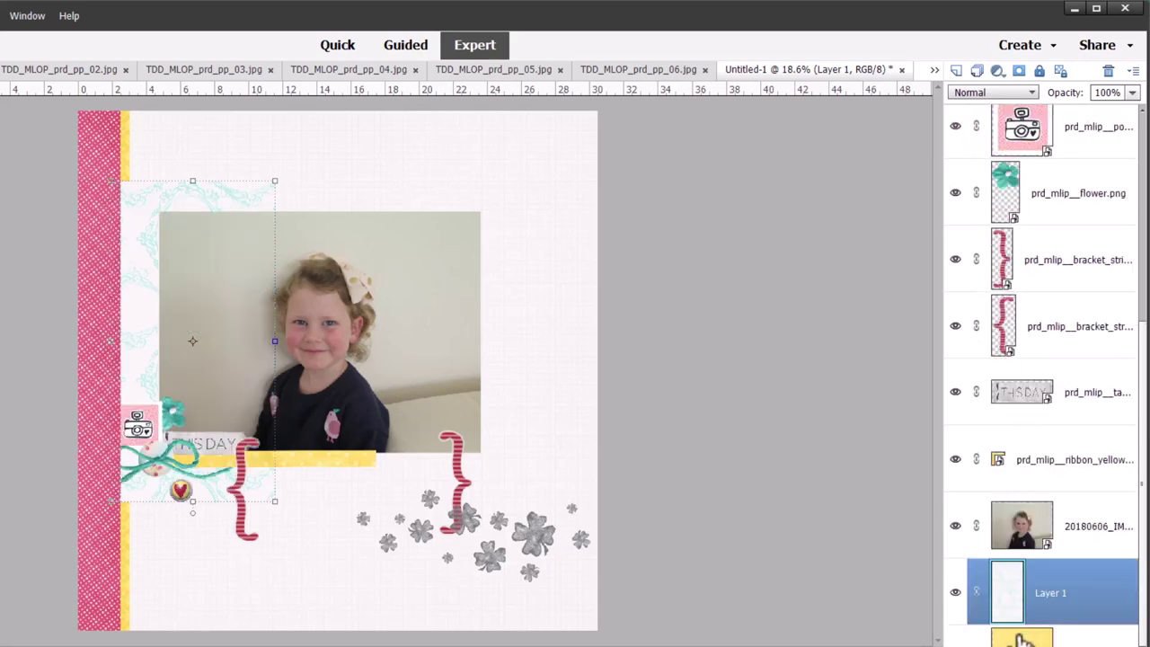
{"action": "left_click_drag", "start_coordinate": [176, 271], "coordinate": [39, 249]}
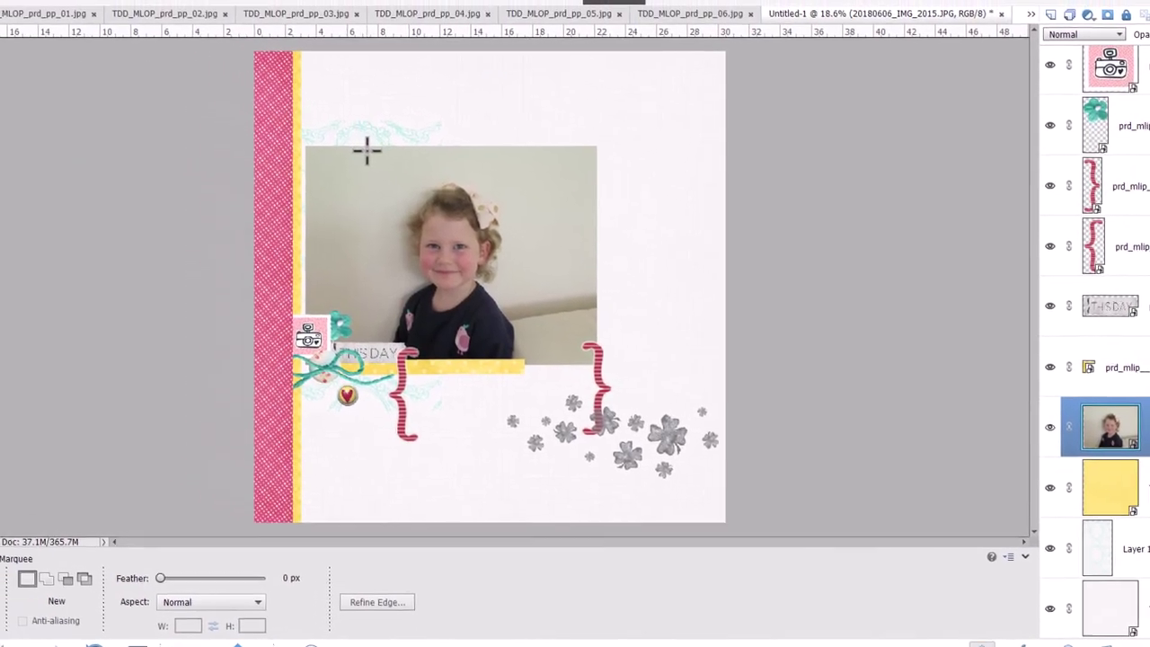
- Add a layer mask cropping the girl's photo to a narrower rectangle, then shift it up-left
{"action": "left_click_drag", "start_coordinate": [290, 119], "coordinate": [474, 337]}
{"action": "left_click_drag", "start_coordinate": [666, 415], "coordinate": [647, 420]}
{"action": "left_click", "coordinate": [646, 419]}
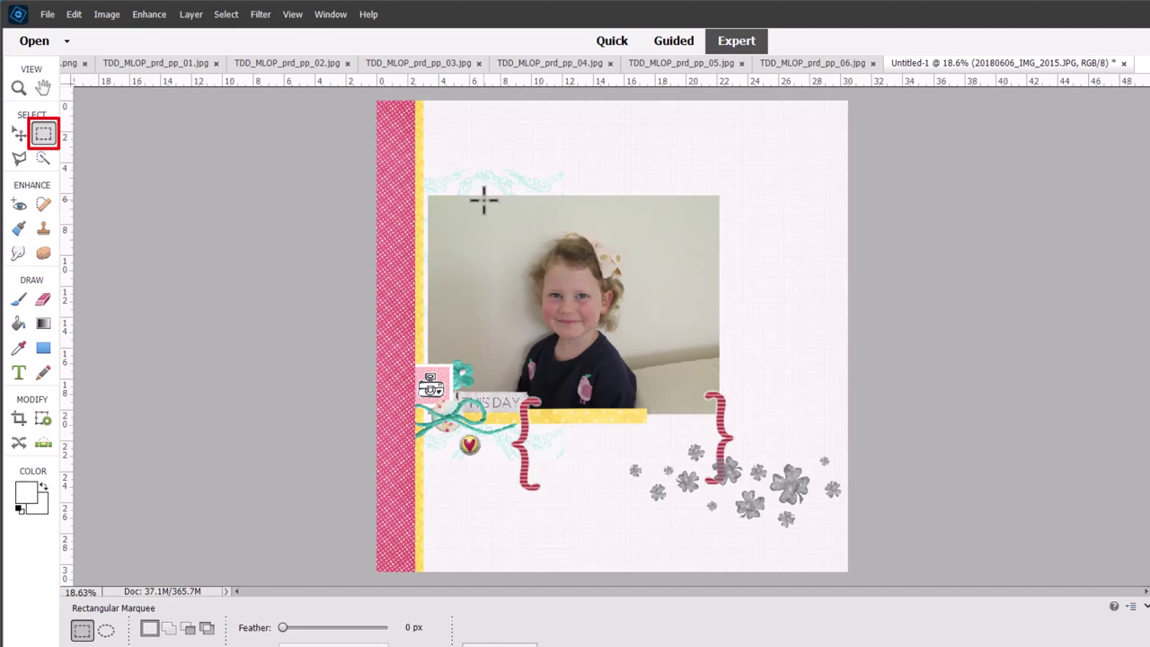
{"action": "left_click_drag", "start_coordinate": [485, 199], "coordinate": [662, 415]}
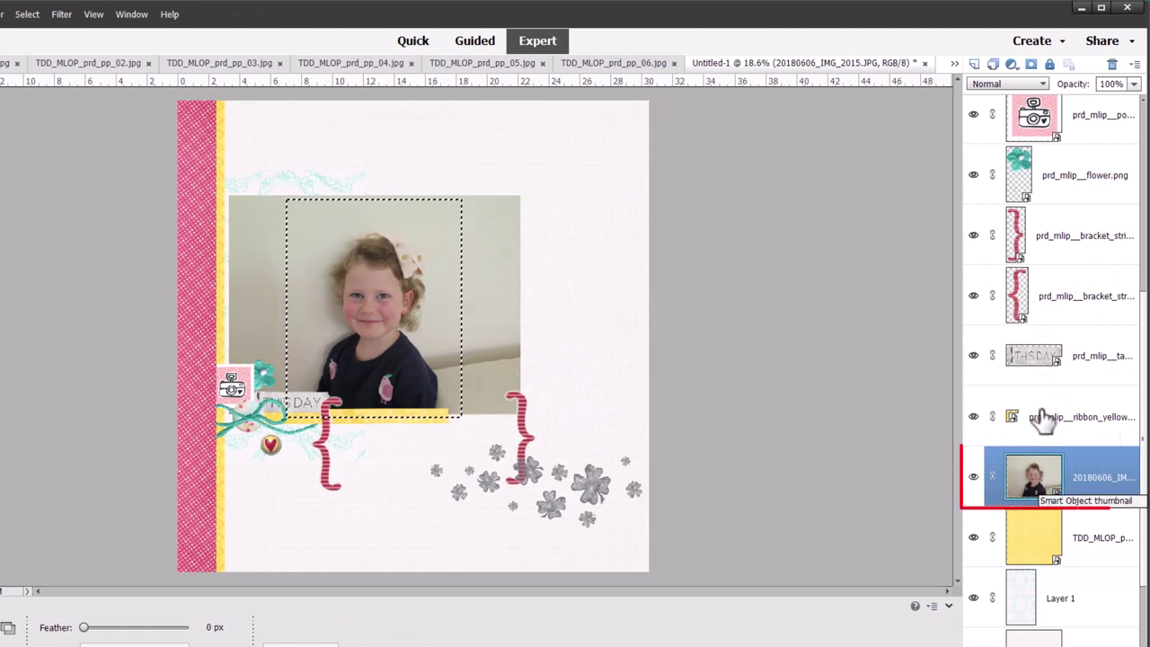
{"action": "left_click", "coordinate": [1034, 69]}
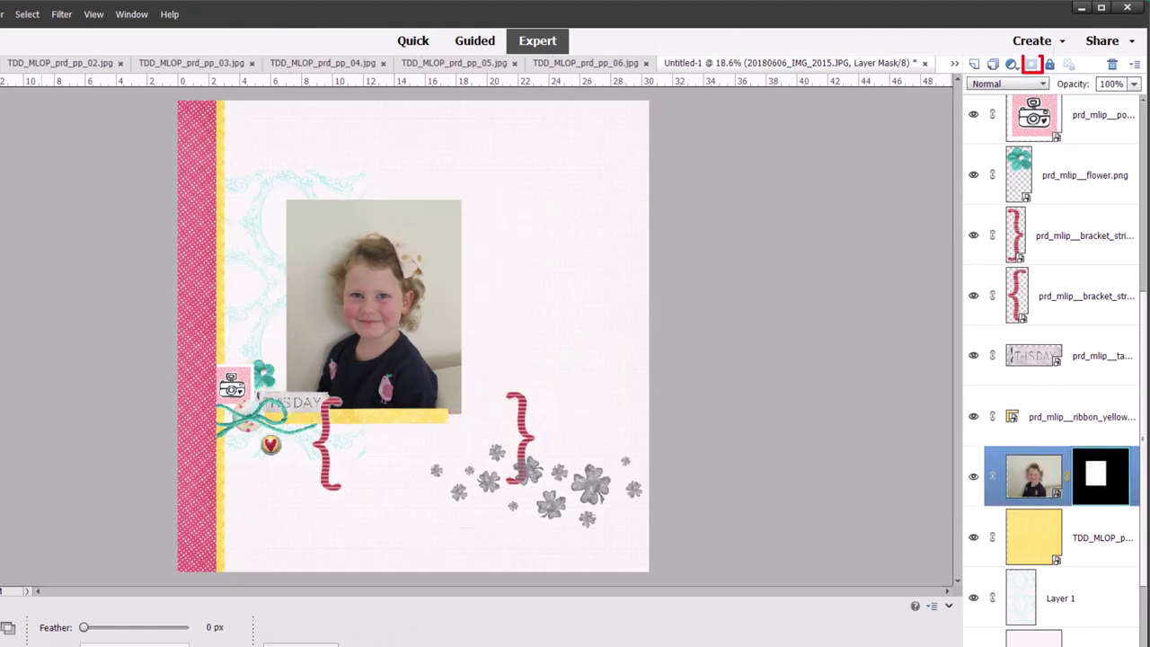
{"action": "key", "text": "v"}
{"action": "left_click_drag", "start_coordinate": [359, 324], "coordinate": [328, 308]}
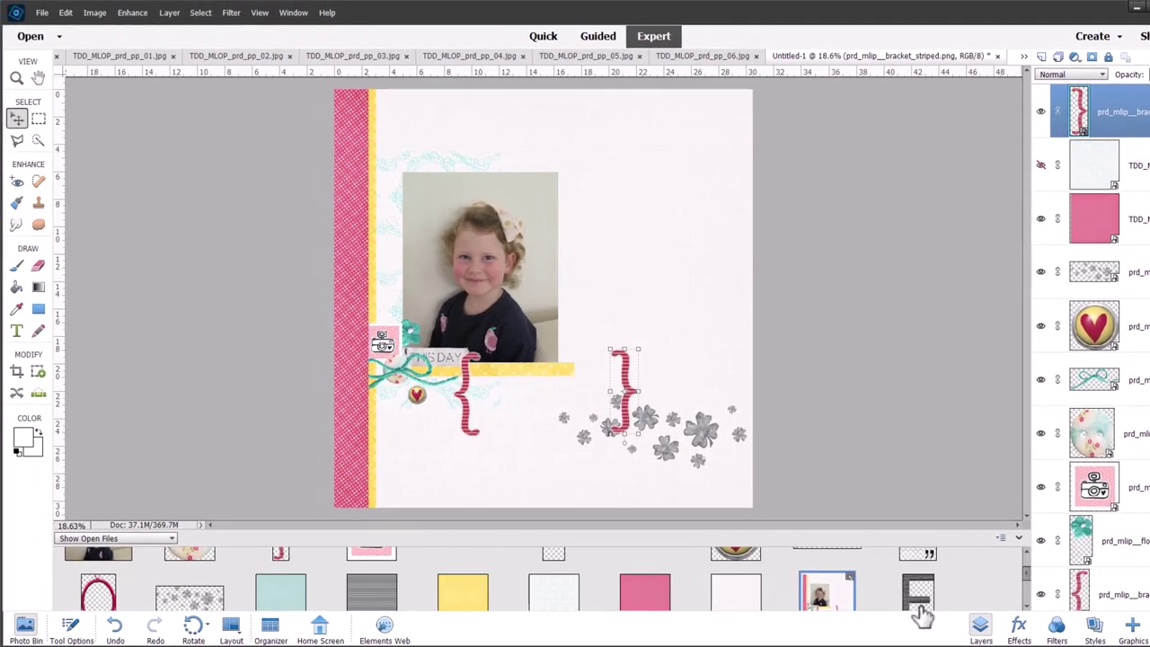
- Place the F, O, U and R letters from the Photo Bin onto the layout
{"action": "left_click_drag", "start_coordinate": [921, 616], "coordinate": [500, 403]}
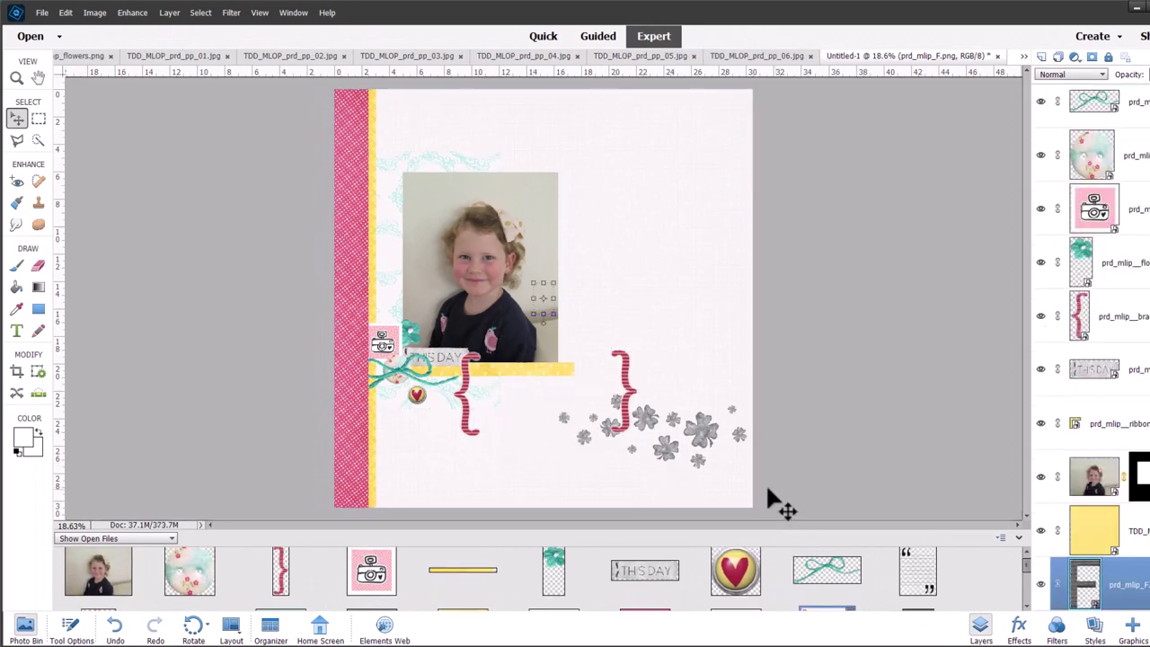
{"action": "scroll", "coordinate": [628, 583], "scroll_direction": "down", "scroll_amount": 3}
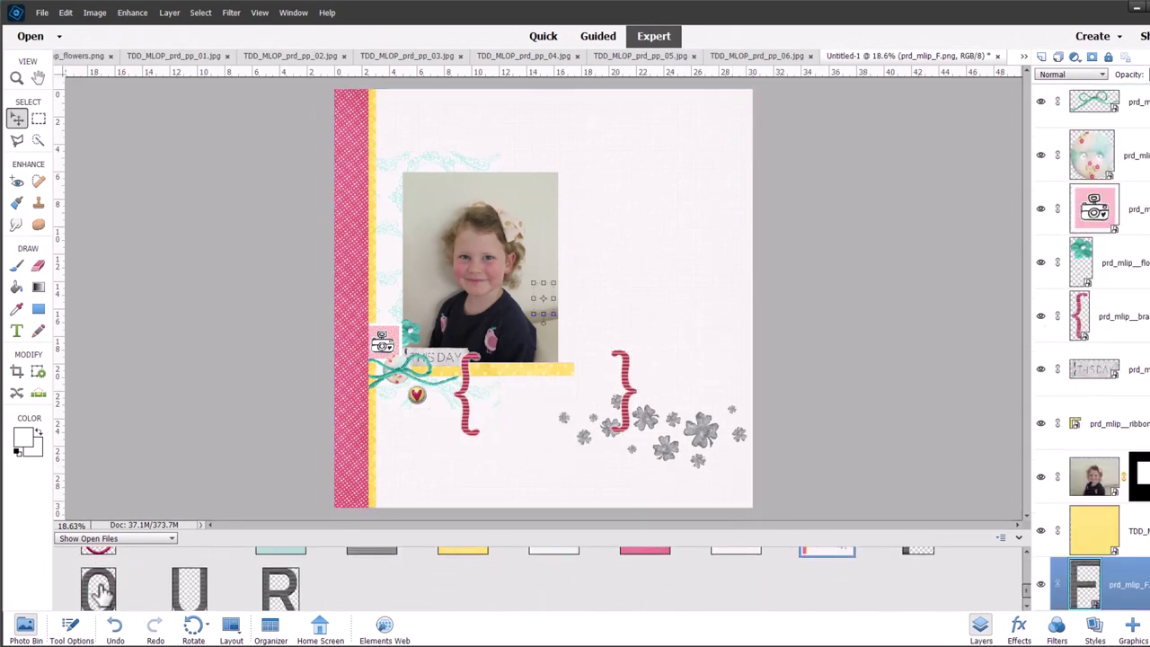
{"action": "left_click_drag", "start_coordinate": [98, 592], "coordinate": [512, 334]}
{"action": "left_click_drag", "start_coordinate": [193, 609], "coordinate": [512, 298]}
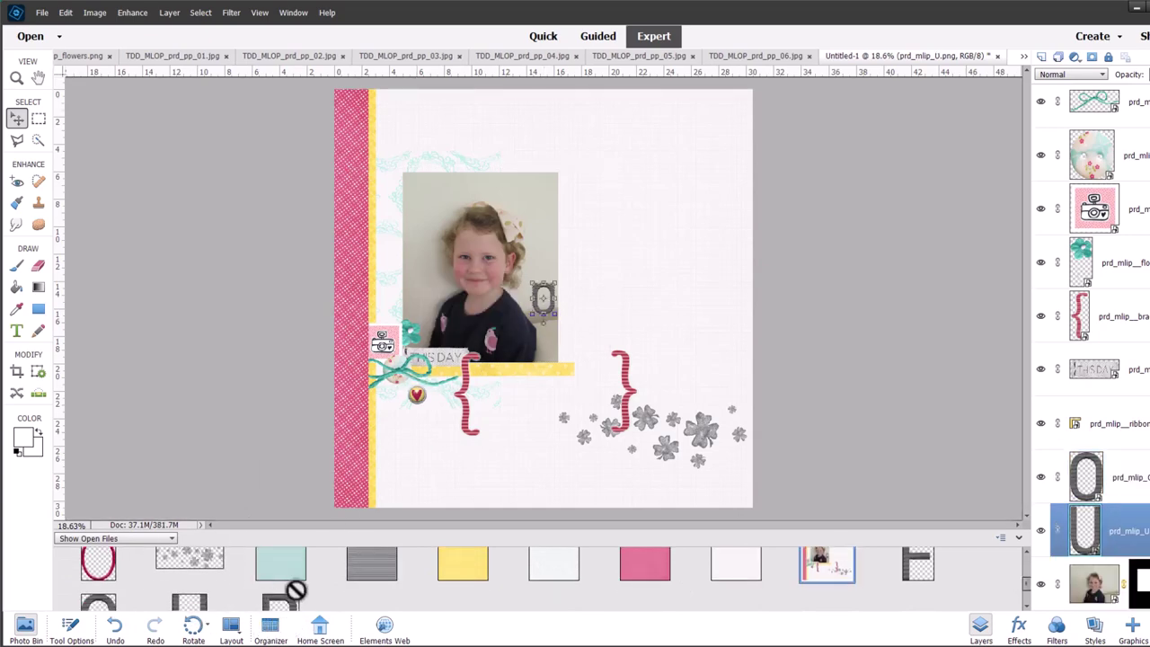
{"action": "left_click_drag", "start_coordinate": [296, 590], "coordinate": [550, 298]}
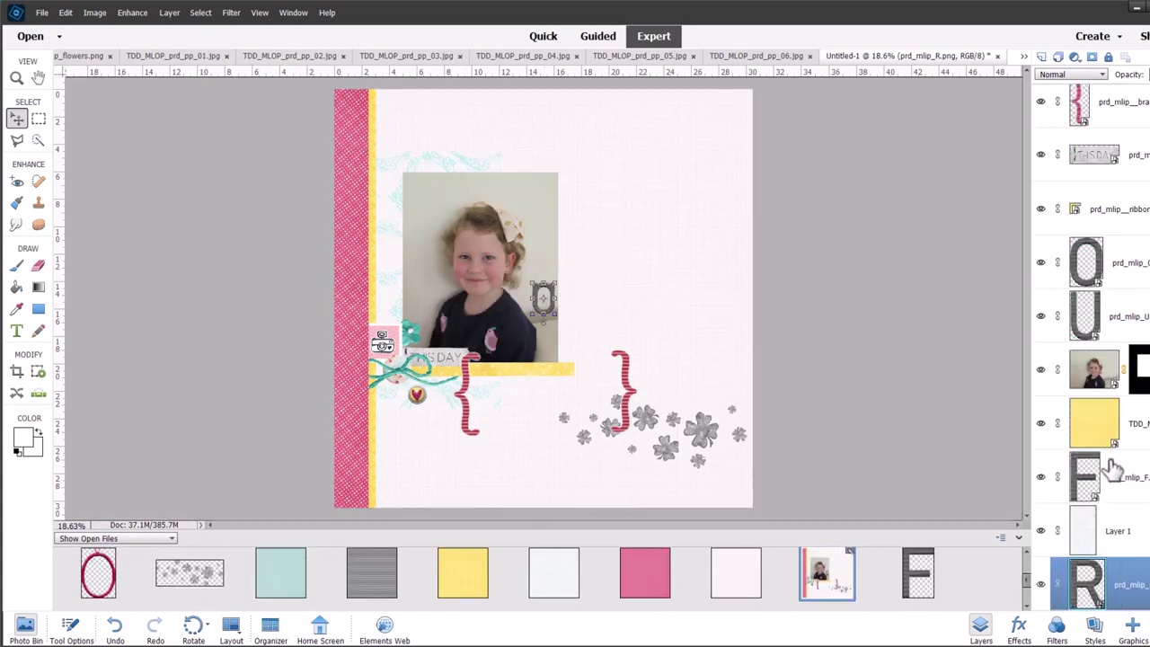
- Reorder the four letter layers to the top and move FOUR between the brackets
{"action": "left_click_drag", "start_coordinate": [1127, 494], "coordinate": [1131, 243]}
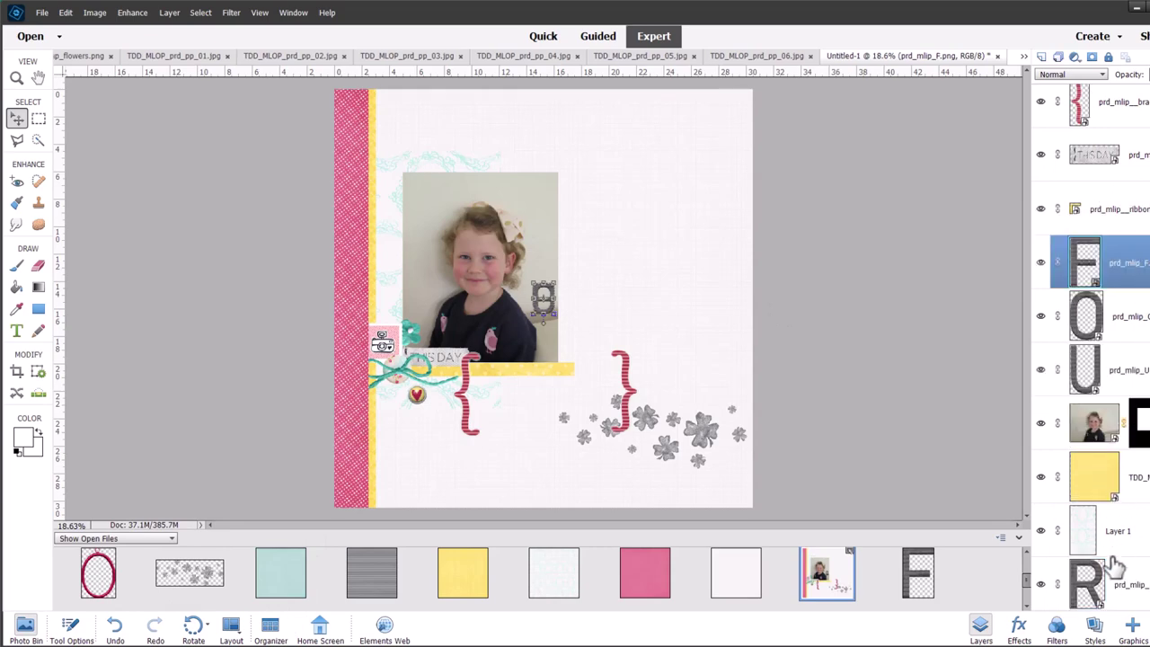
{"action": "left_click_drag", "start_coordinate": [1101, 595], "coordinate": [1127, 395]}
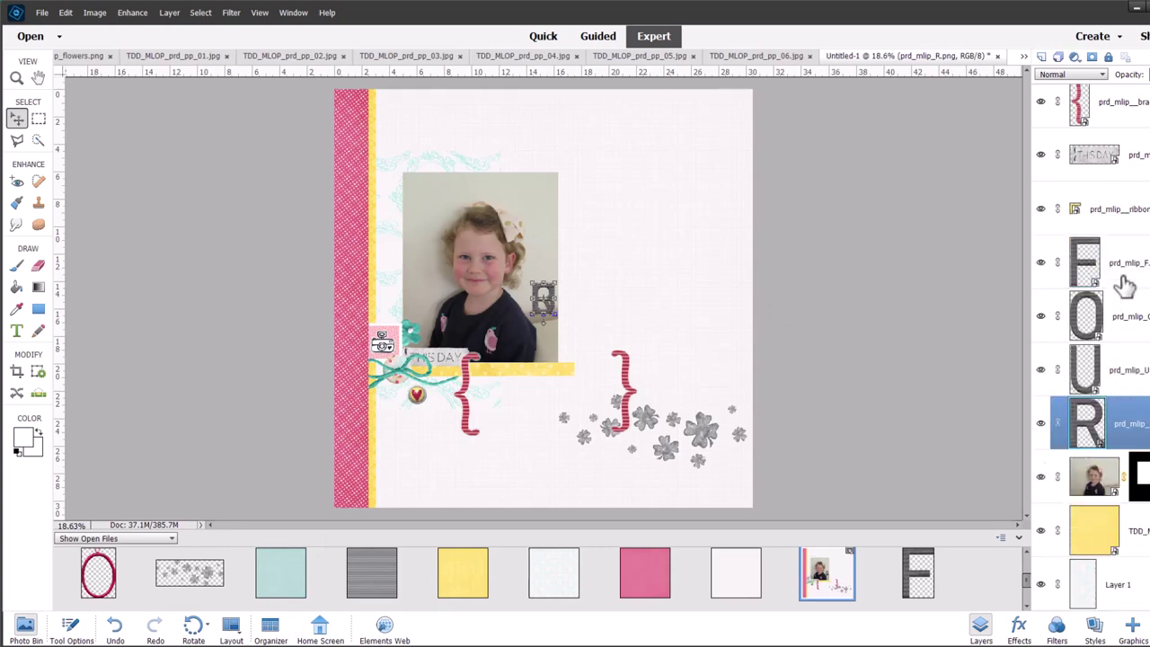
{"action": "left_click", "coordinate": [1127, 278], "text": "shift"}
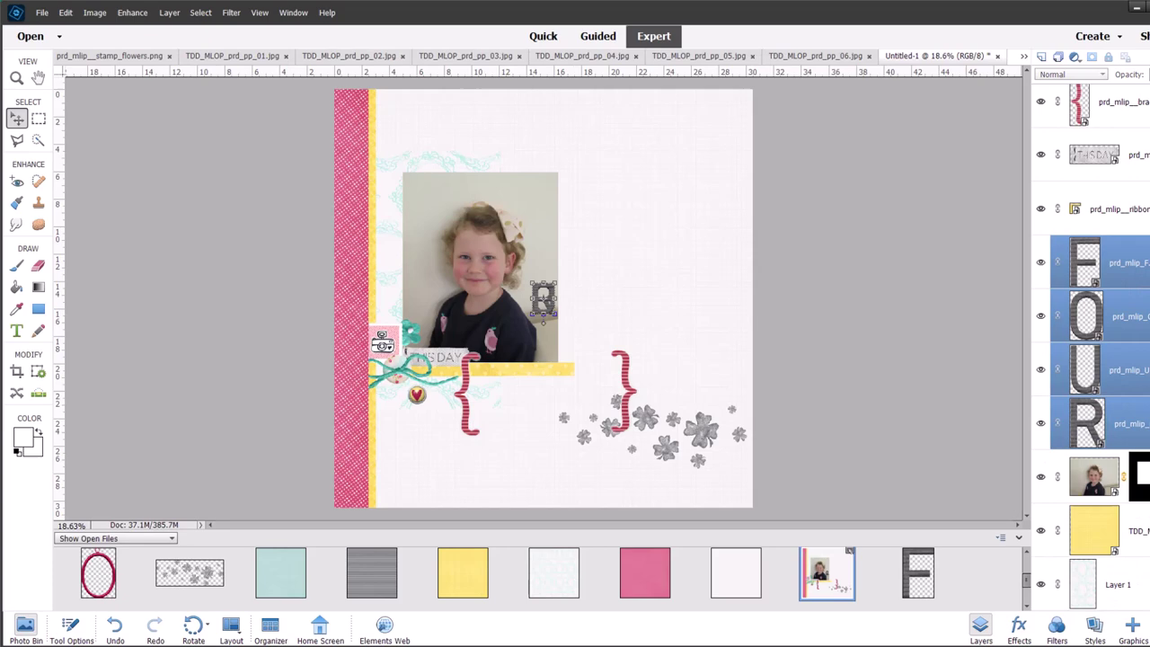
{"action": "left_click_drag", "start_coordinate": [1132, 276], "coordinate": [1121, 70]}
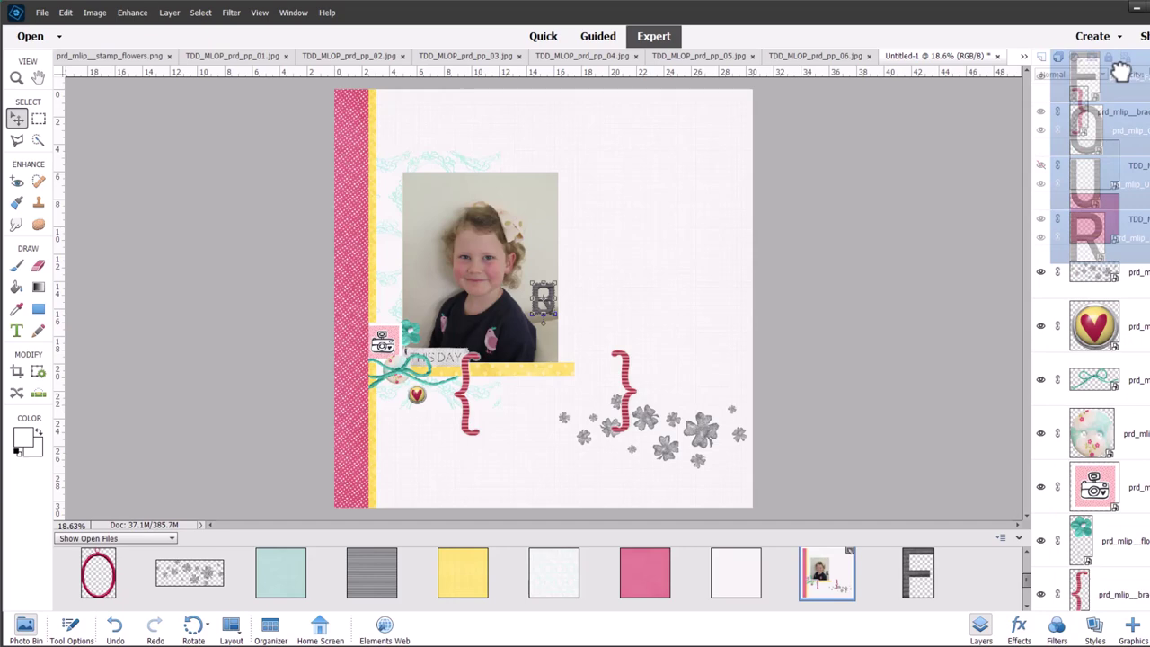
{"action": "left_click_drag", "start_coordinate": [1121, 70], "coordinate": [1121, 72]}
{"action": "left_click_drag", "start_coordinate": [544, 301], "coordinate": [490, 415]}
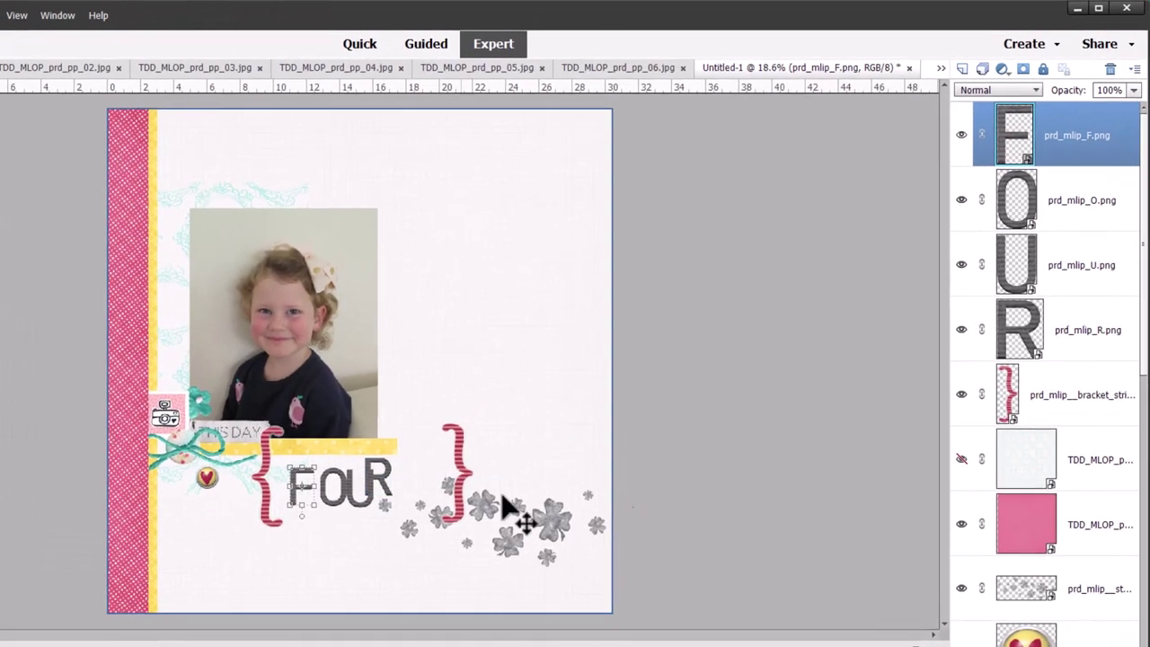
- Top-align the F, O, U and R letters and distribute them evenly
{"action": "left_click", "coordinate": [1095, 353], "text": "shift"}
{"action": "key", "text": "ctrl+t"}
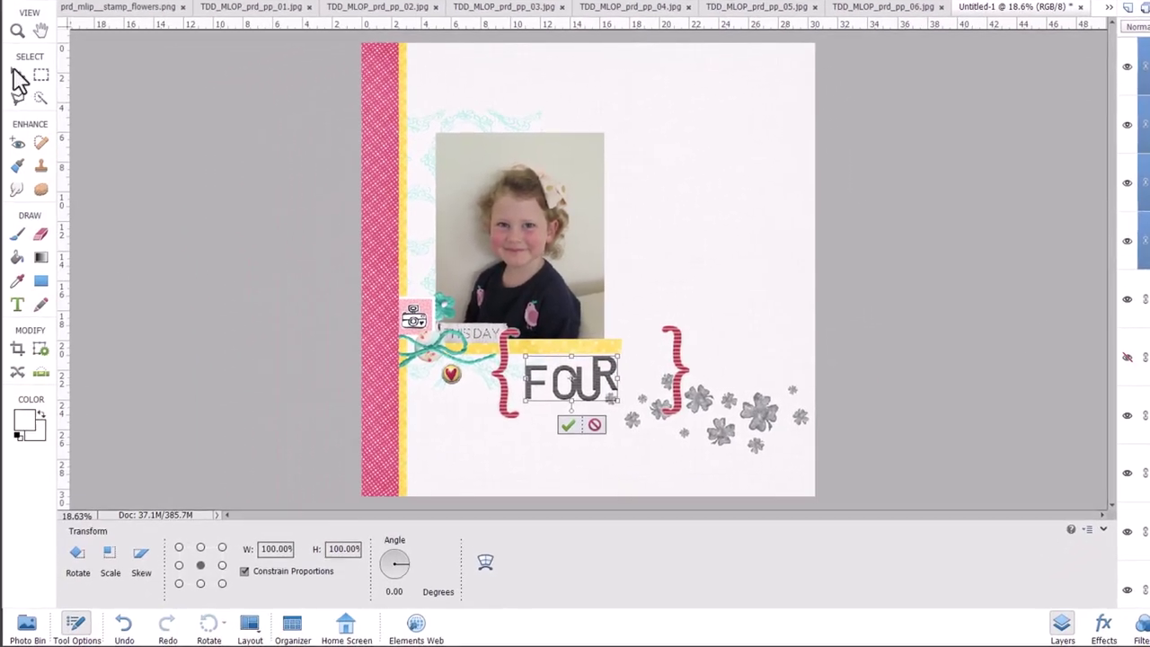
{"action": "left_click", "coordinate": [19, 77]}
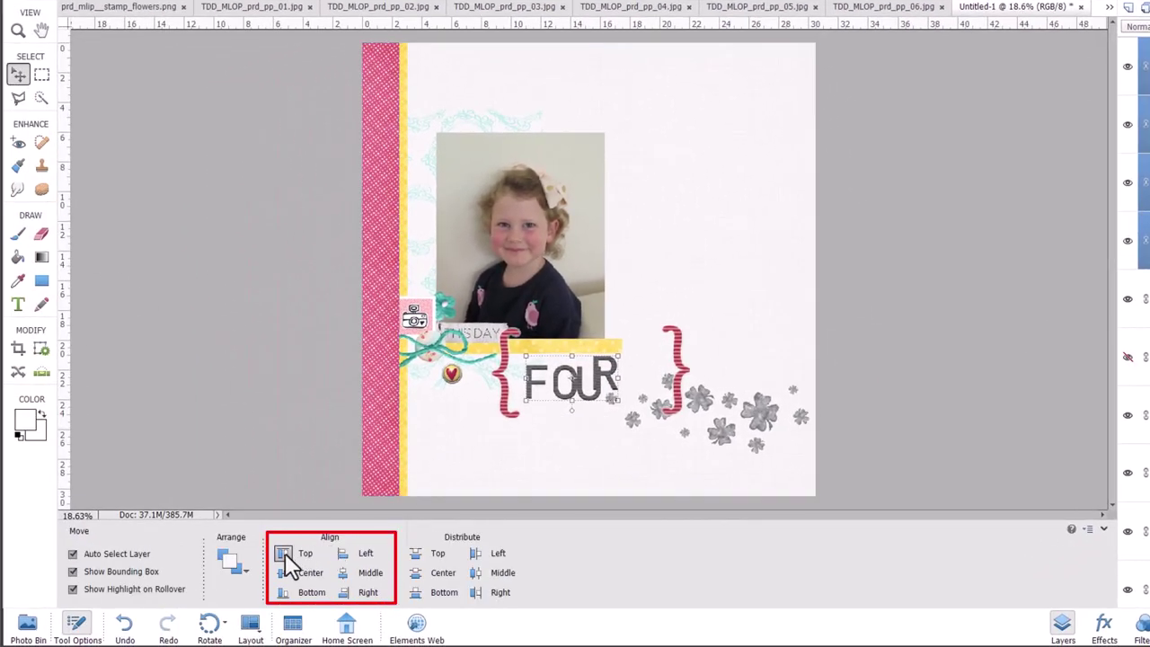
{"action": "left_click", "coordinate": [285, 553]}
{"action": "left_click", "coordinate": [607, 384]}
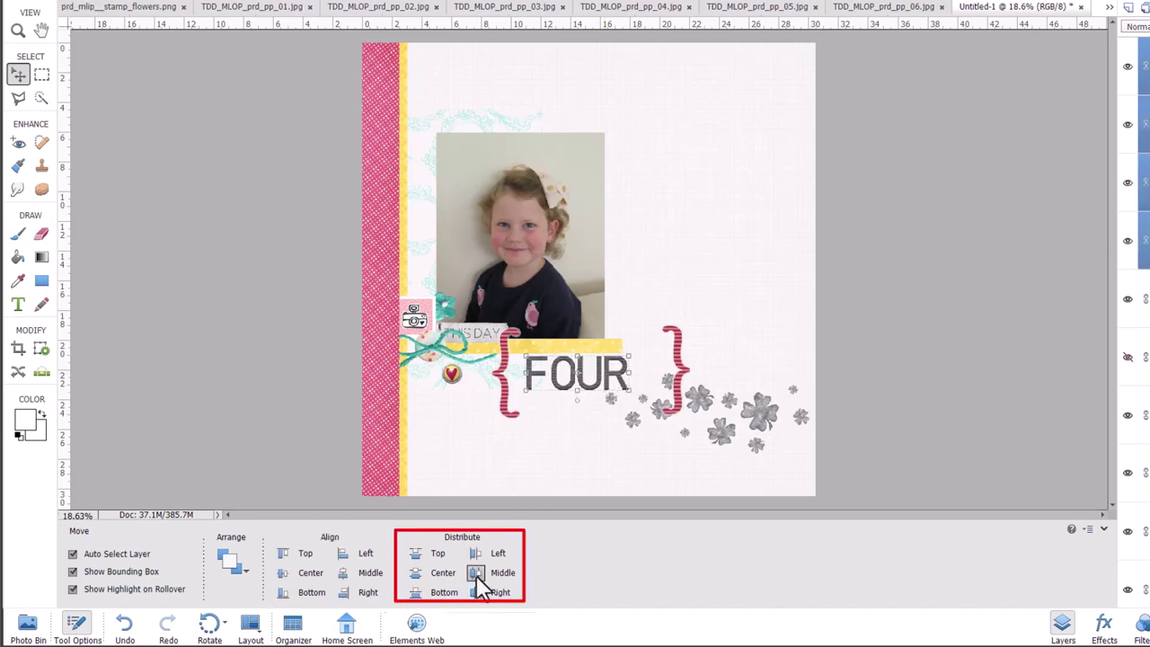
{"action": "key", "text": "ctrl+equal"}
{"action": "key", "text": "ctrl+equal"}
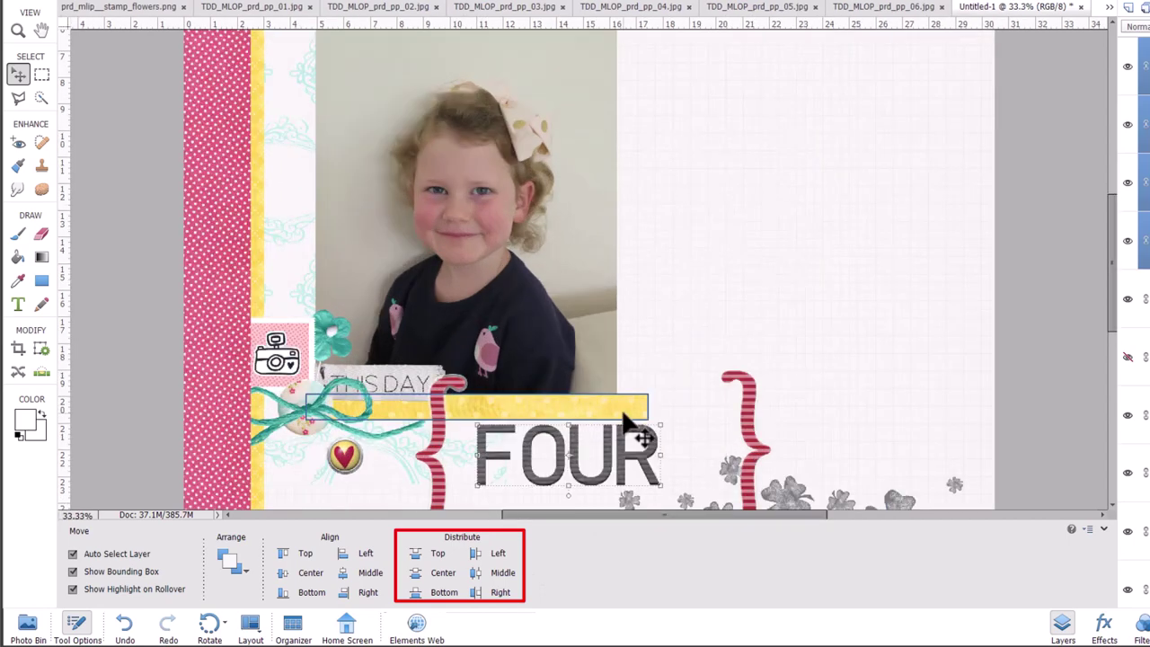
{"action": "scroll", "coordinate": [680, 321], "scroll_direction": "down", "scroll_amount": 3}
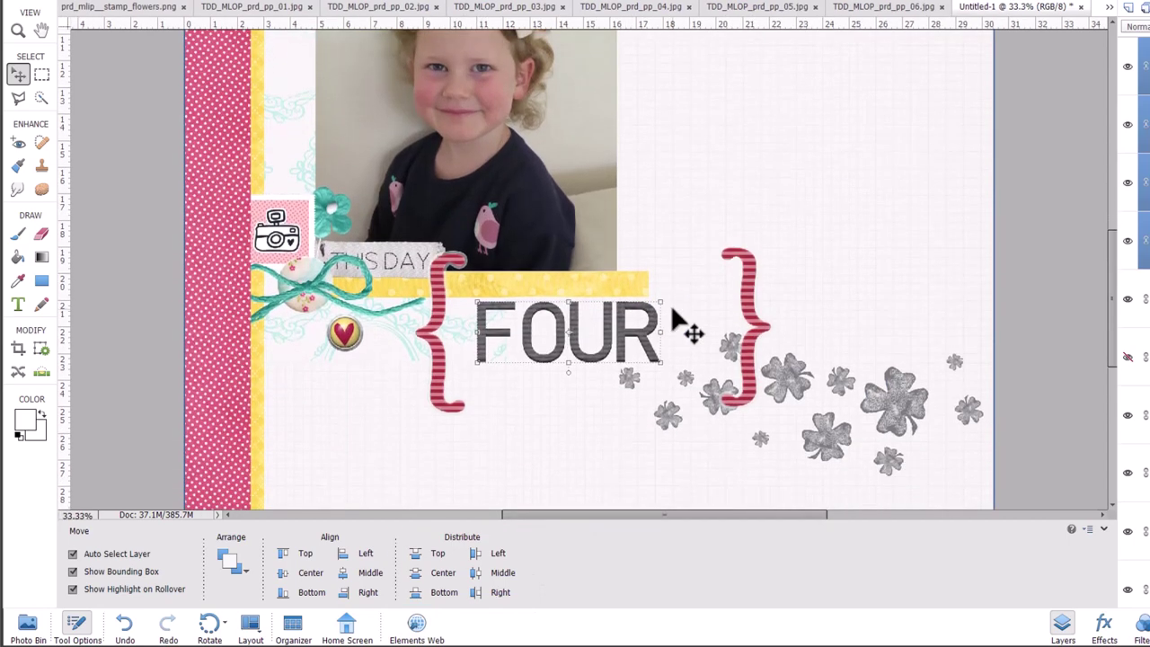
- Scale both striped brackets inward with Free Transform to tightly frame FOUR
{"action": "left_click", "coordinate": [575, 386]}
{"action": "left_click", "coordinate": [499, 340]}
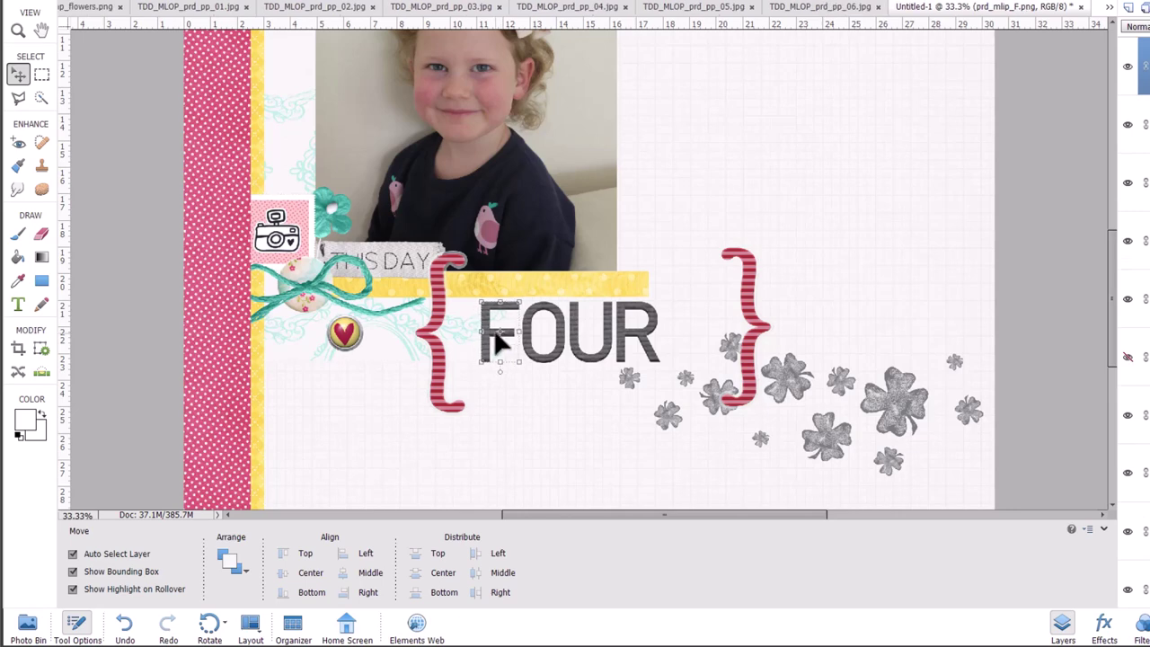
{"action": "left_click", "coordinate": [436, 377]}
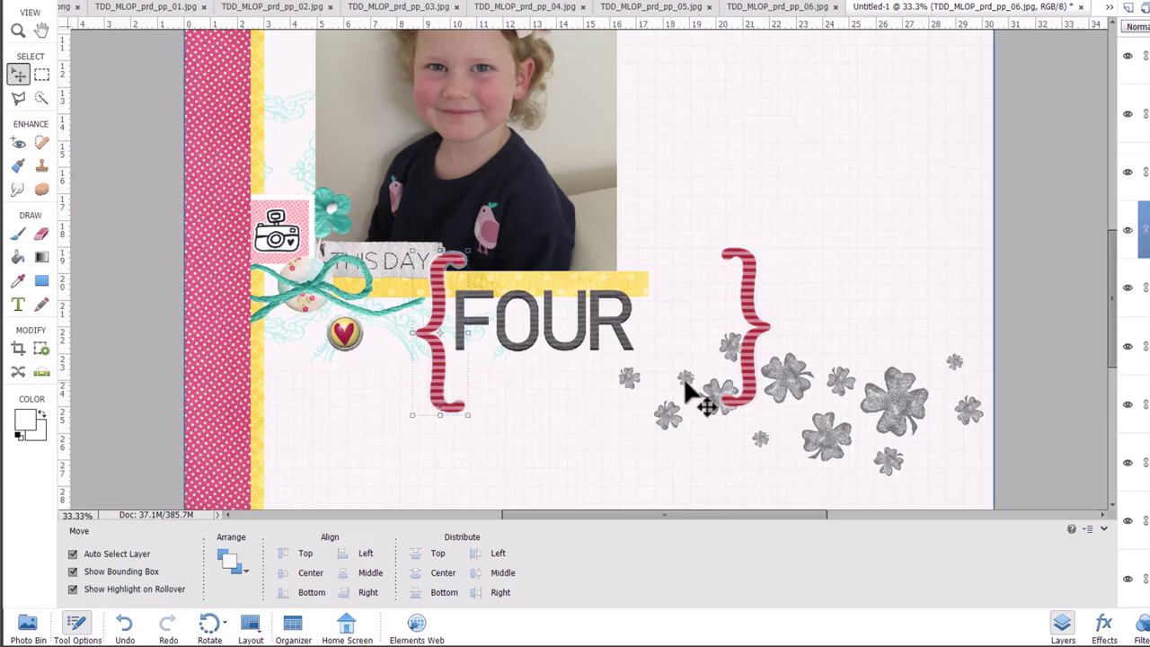
{"action": "left_click", "coordinate": [759, 386], "text": "shift"}
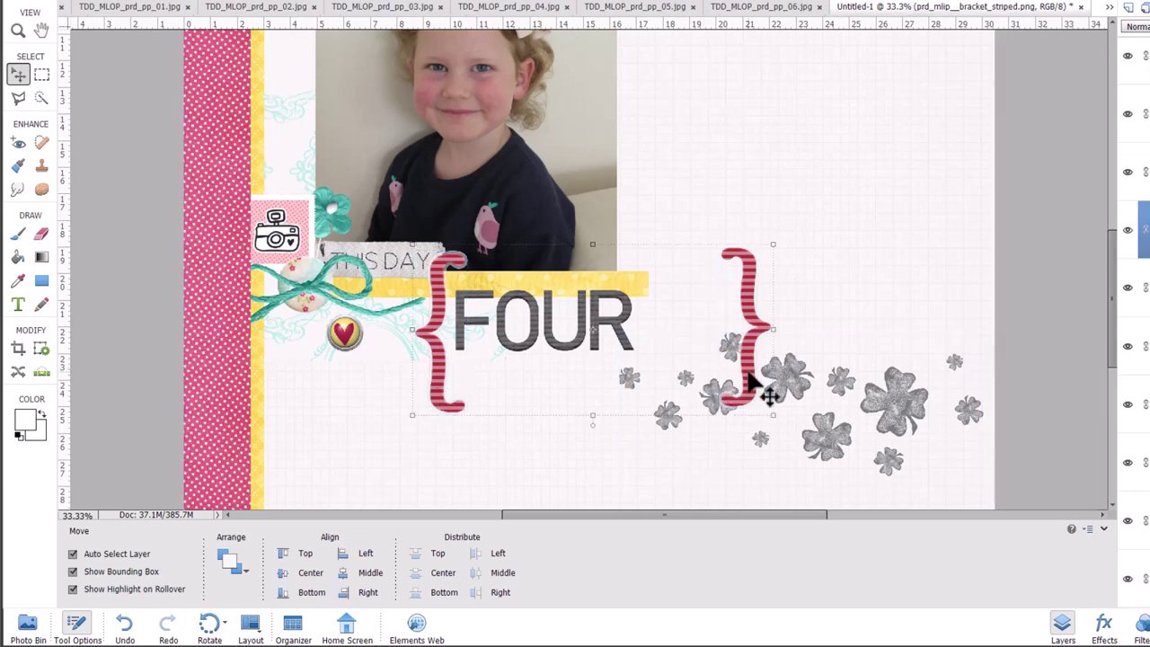
{"action": "left_click_drag", "start_coordinate": [770, 412], "coordinate": [645, 373]}
{"action": "left_click_drag", "start_coordinate": [641, 292], "coordinate": [652, 315]}
{"action": "key", "text": "Return"}
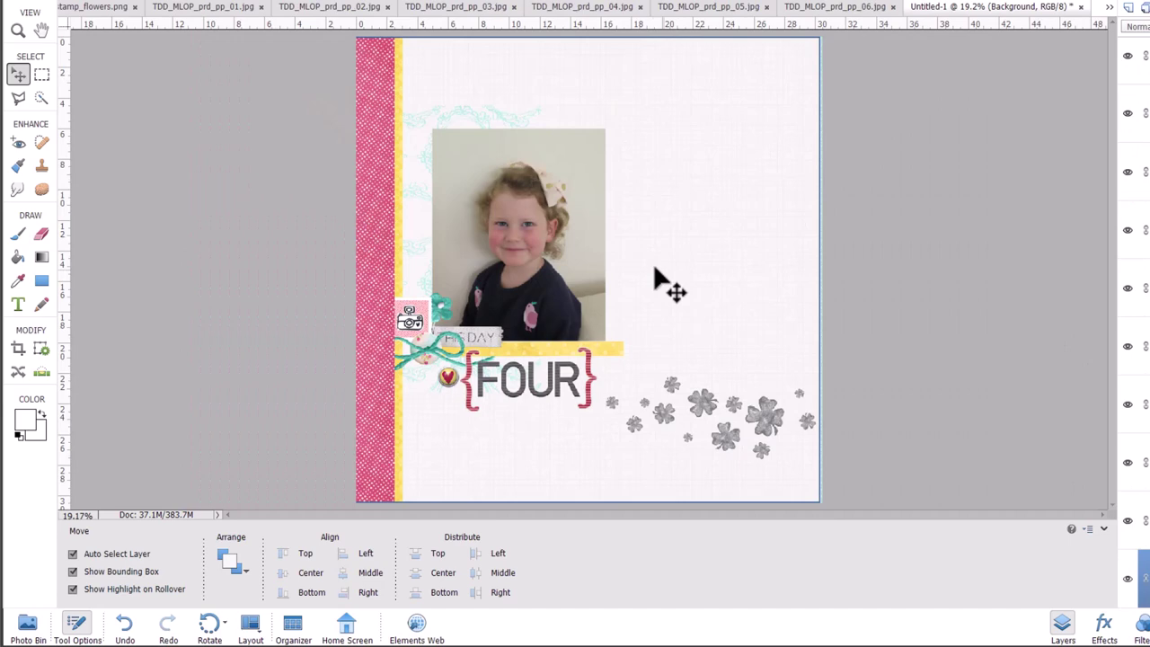
{"action": "left_click", "coordinate": [580, 249]}
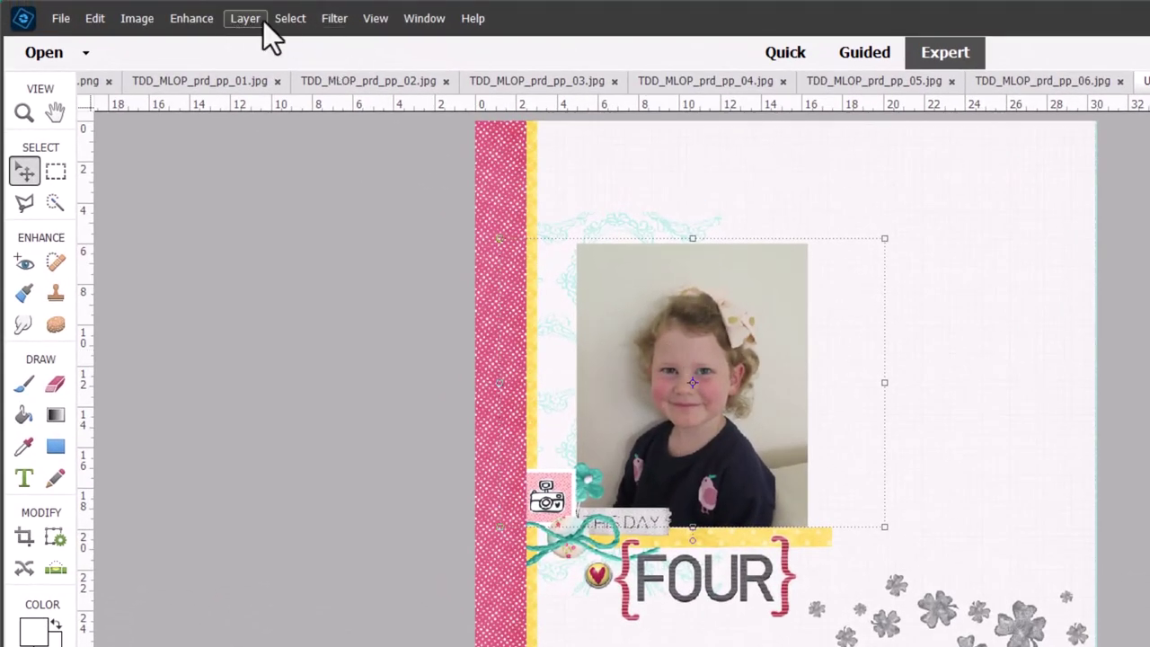
- In the photo's Style Settings, enable Stroke with Position set to Inside
{"action": "left_click", "coordinate": [259, 21]}
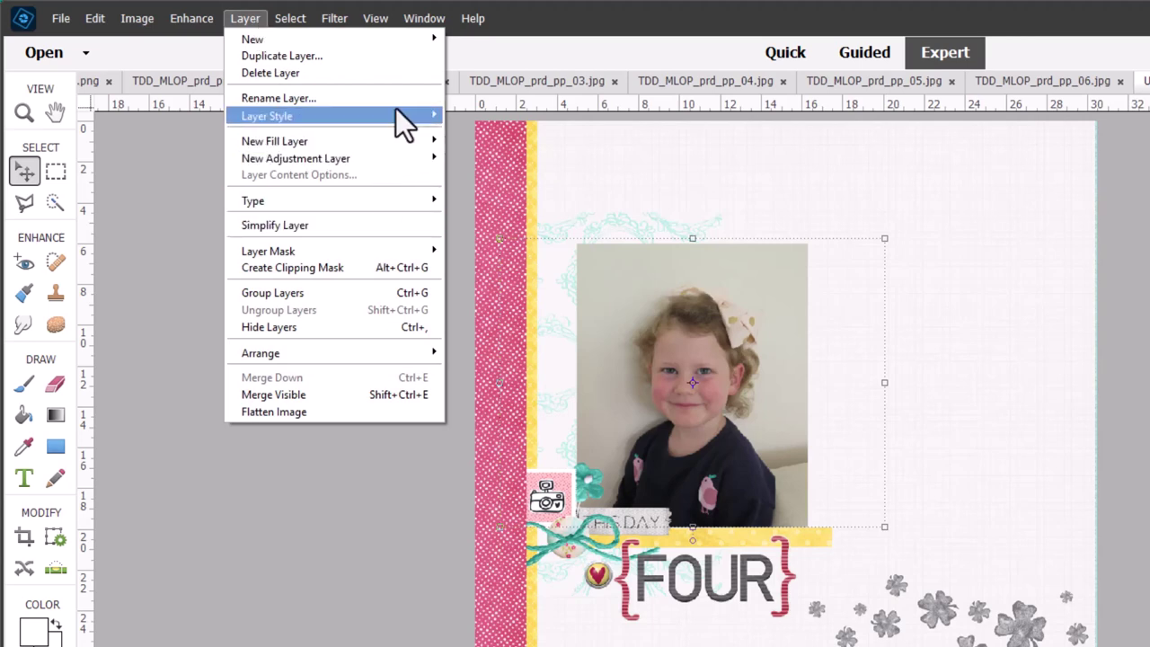
{"action": "mouse_move", "coordinate": [395, 108]}
{"action": "left_click", "coordinate": [480, 117]}
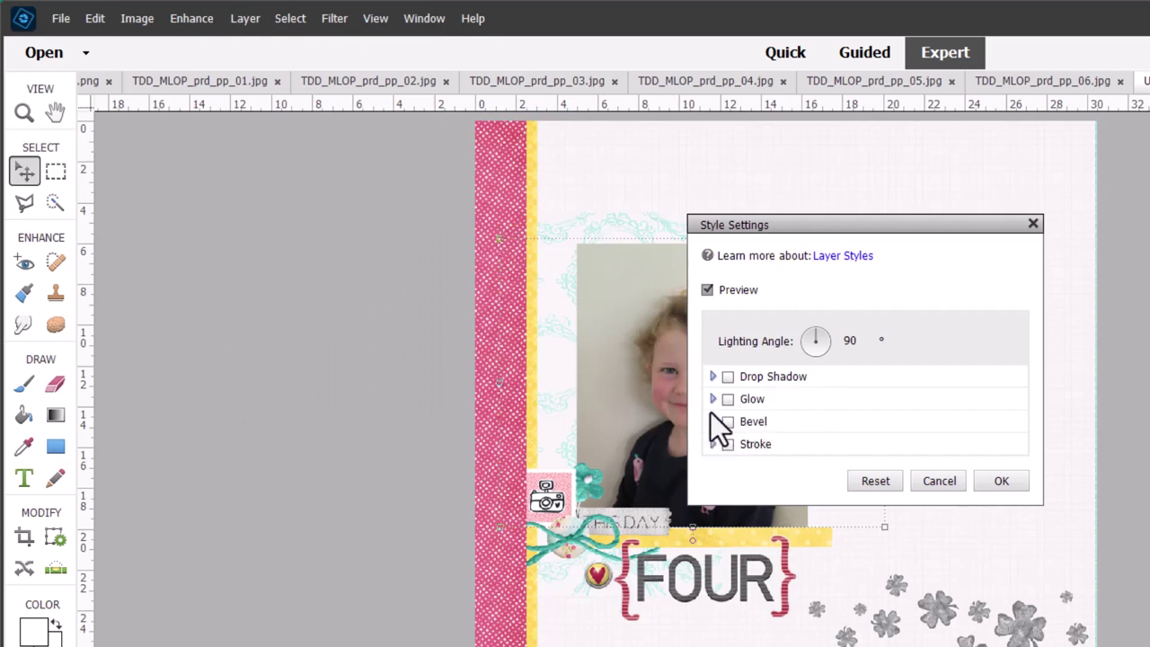
{"action": "left_click", "coordinate": [712, 445]}
{"action": "left_click", "coordinate": [727, 445]}
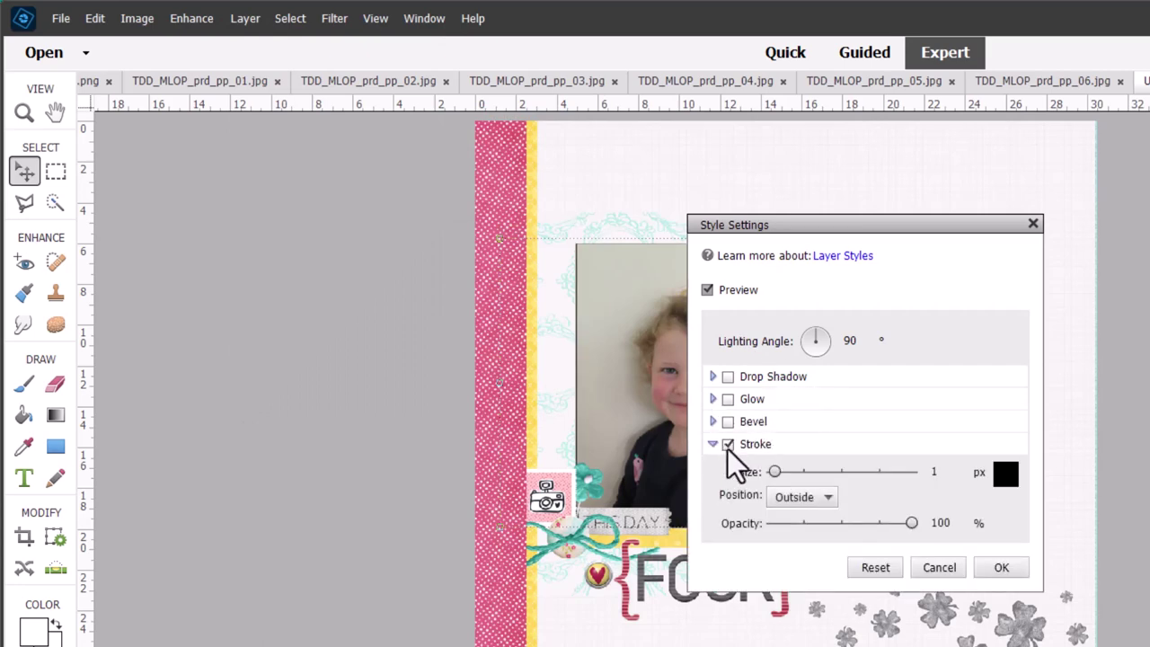
{"action": "left_click", "coordinate": [816, 499]}
{"action": "left_click", "coordinate": [795, 528]}
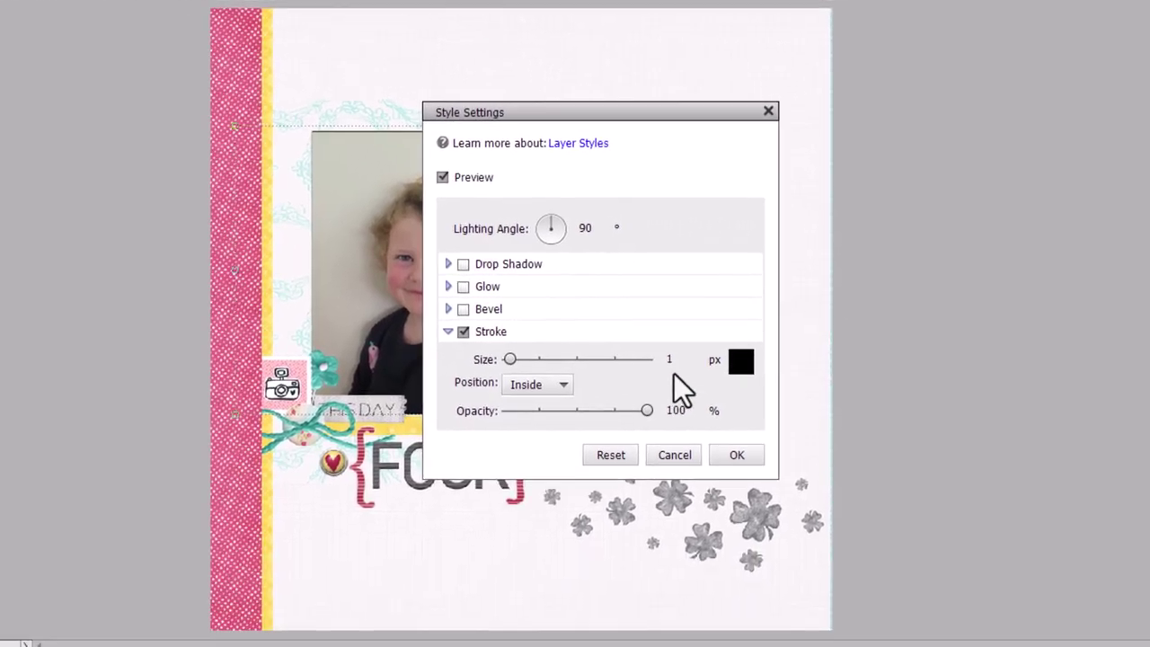
- Set the stroke colour to ffffff white and the size to 30 px
{"action": "left_click", "coordinate": [731, 359]}
{"action": "type", "text": "ffffff"}
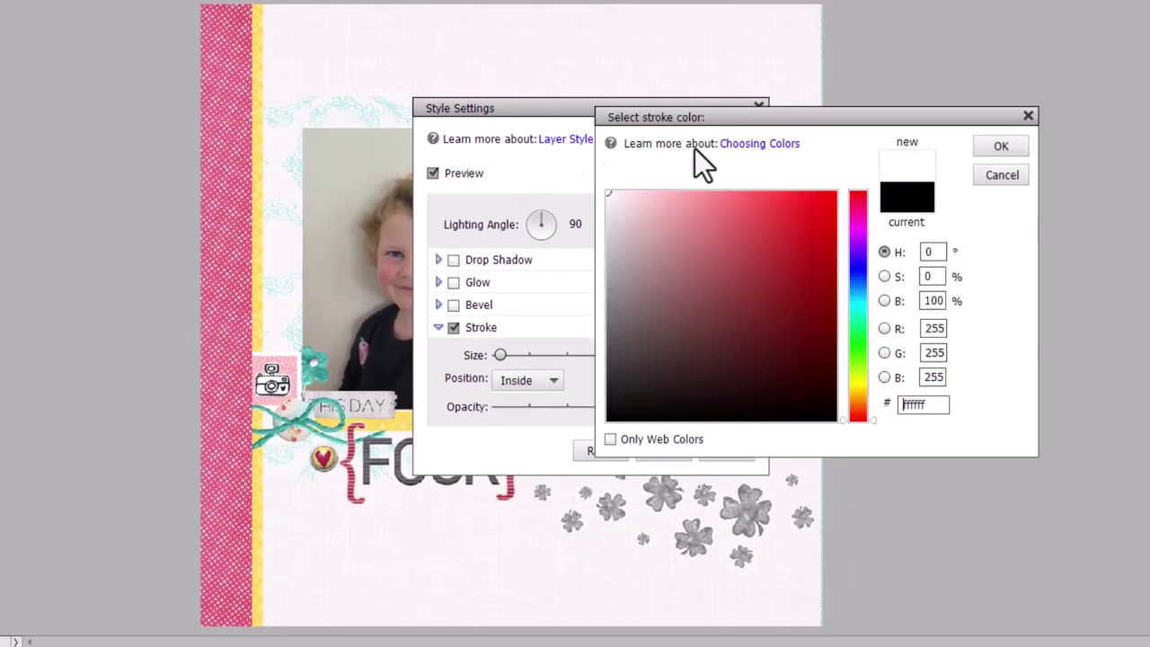
{"action": "left_click", "coordinate": [1002, 146]}
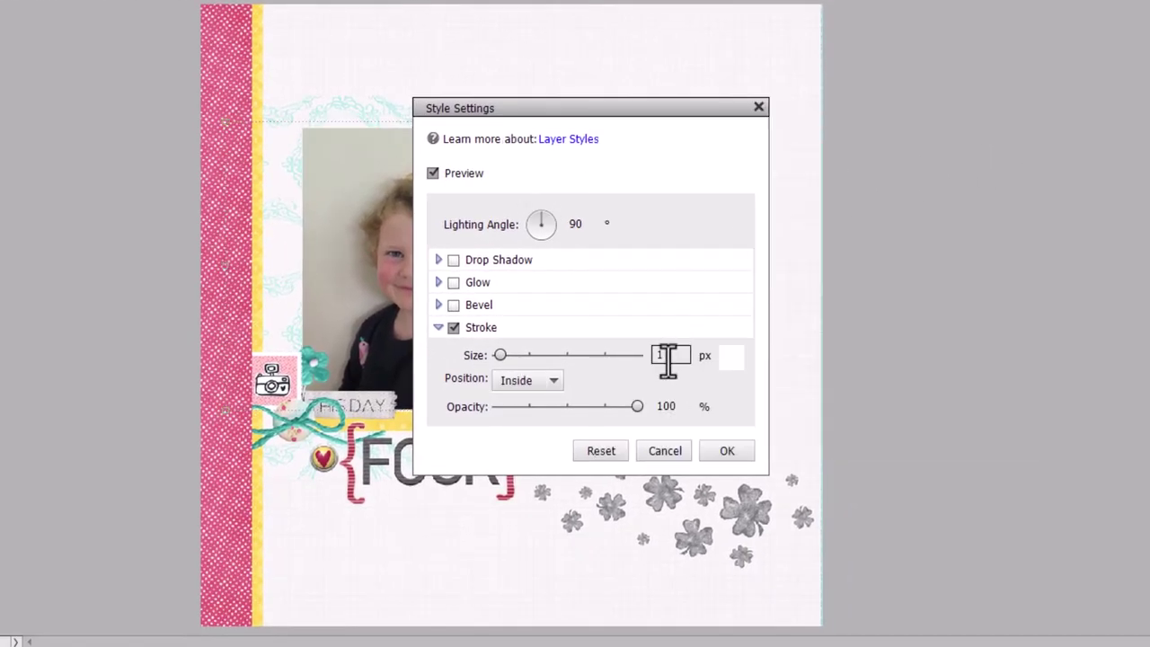
{"action": "left_click", "coordinate": [666, 355]}
{"action": "type", "text": "5"}
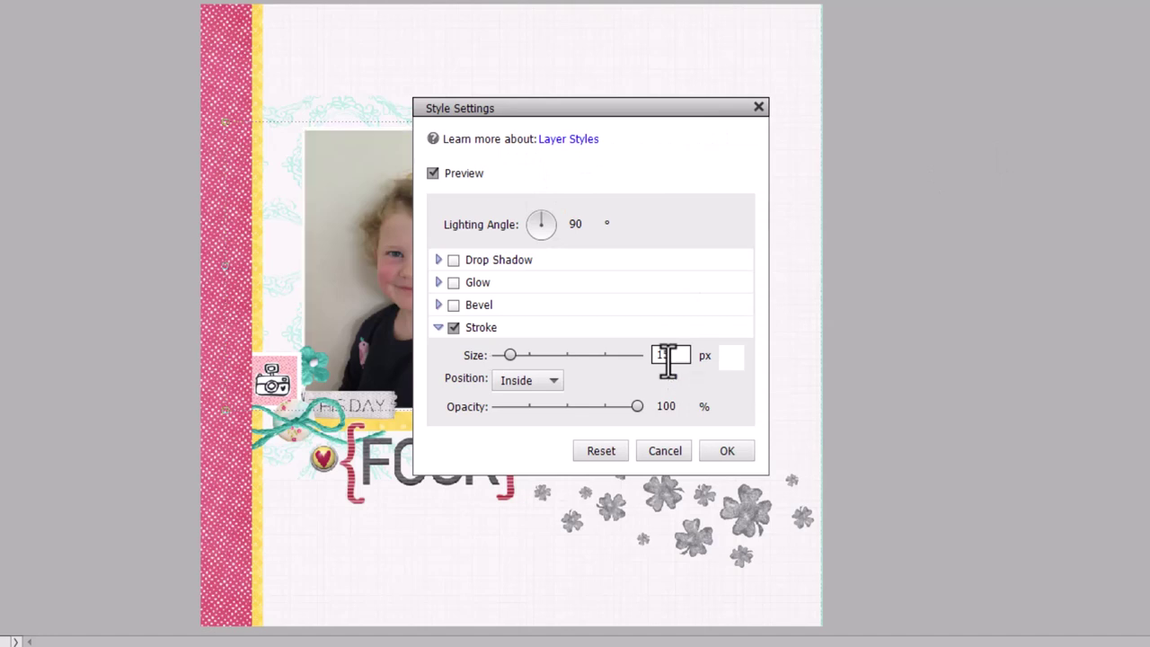
{"action": "key", "text": "BackSpace"}
{"action": "type", "text": "30"}
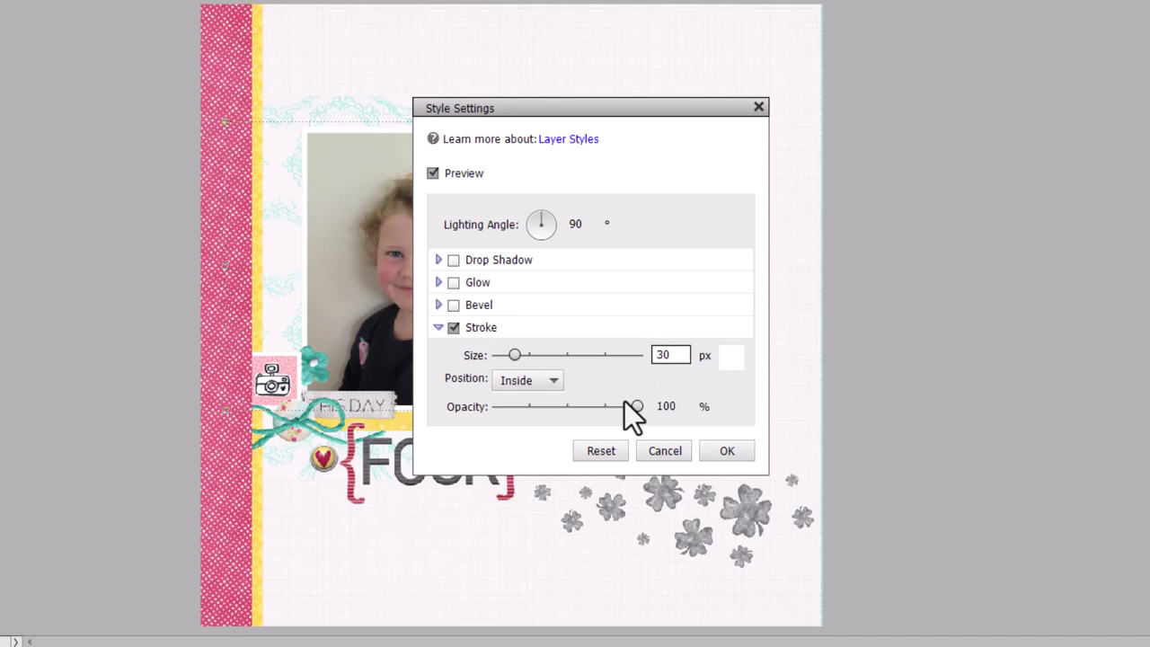
- Apply the white 30 px stroke to the photo and lift the camera embellishment slightly
{"action": "left_click", "coordinate": [738, 459]}
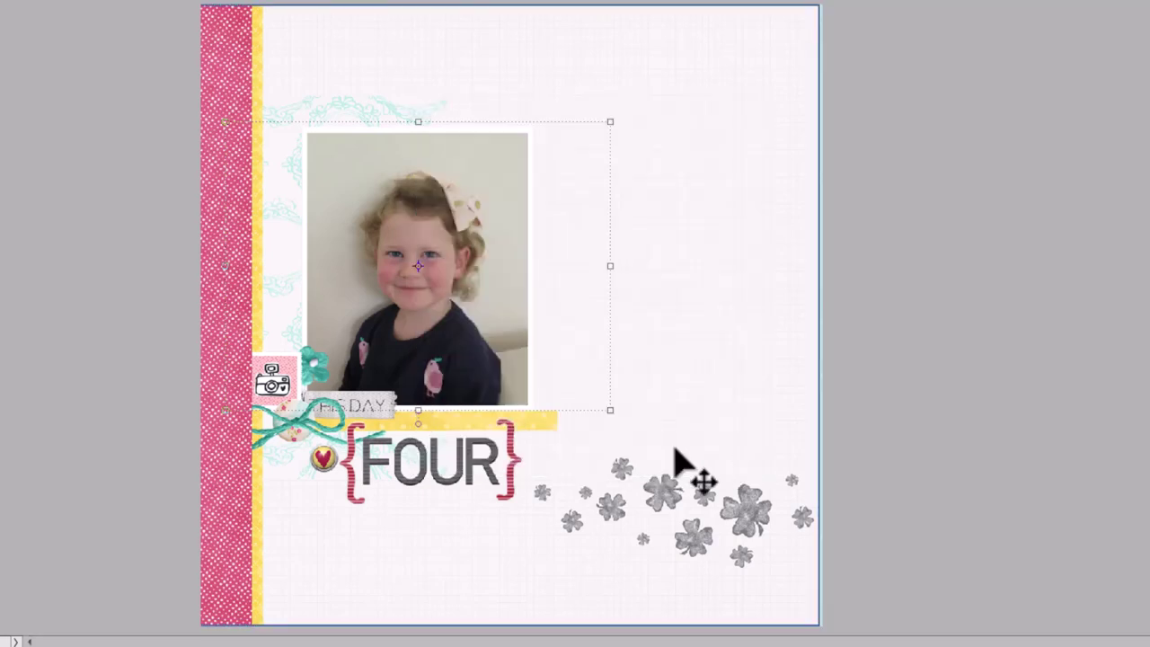
{"action": "left_click", "coordinate": [290, 386]}
{"action": "mouse_move", "coordinate": [286, 377]}
{"action": "left_mouse_down"}
{"action": "mouse_move", "coordinate": [278, 431]}
{"action": "mouse_move", "coordinate": [285, 364]}
{"action": "left_mouse_up"}
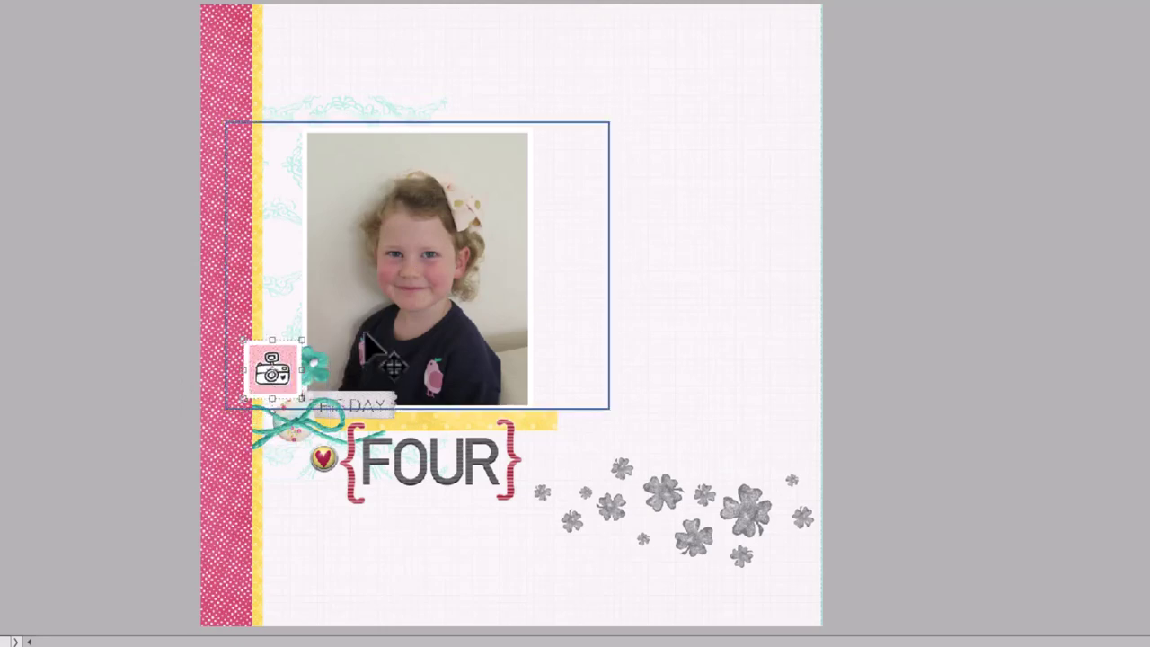
- Settle the camera embellishment and nudge the yellow ribbon strip left under the photo
{"action": "left_click", "coordinate": [312, 369]}
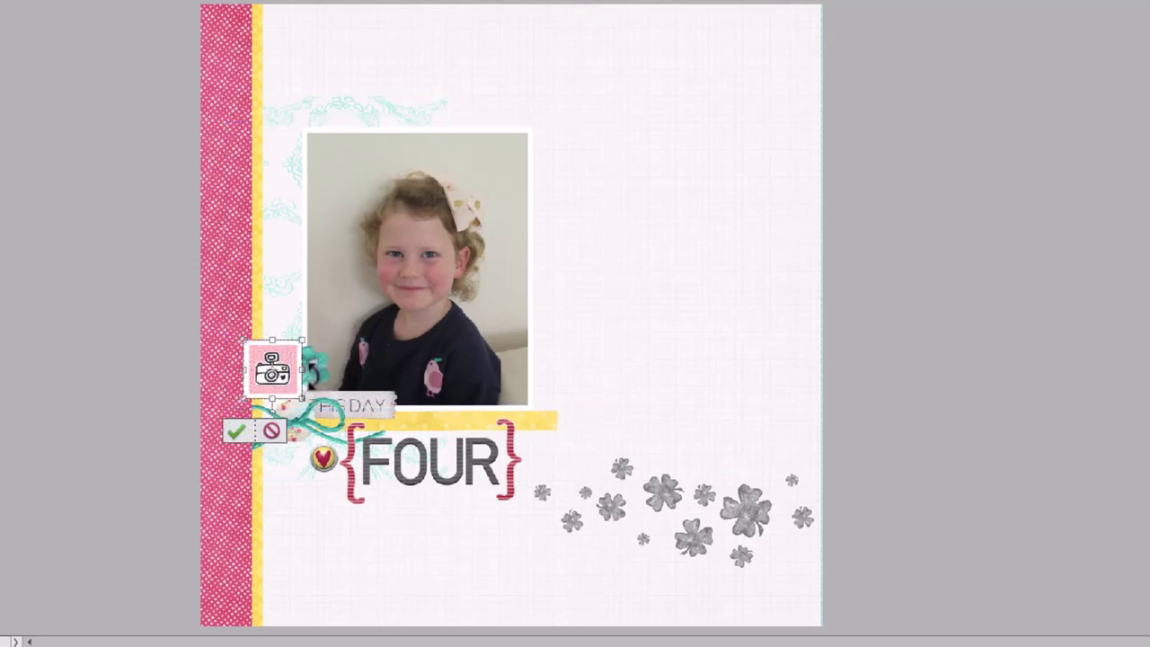
{"action": "left_click", "coordinate": [273, 432]}
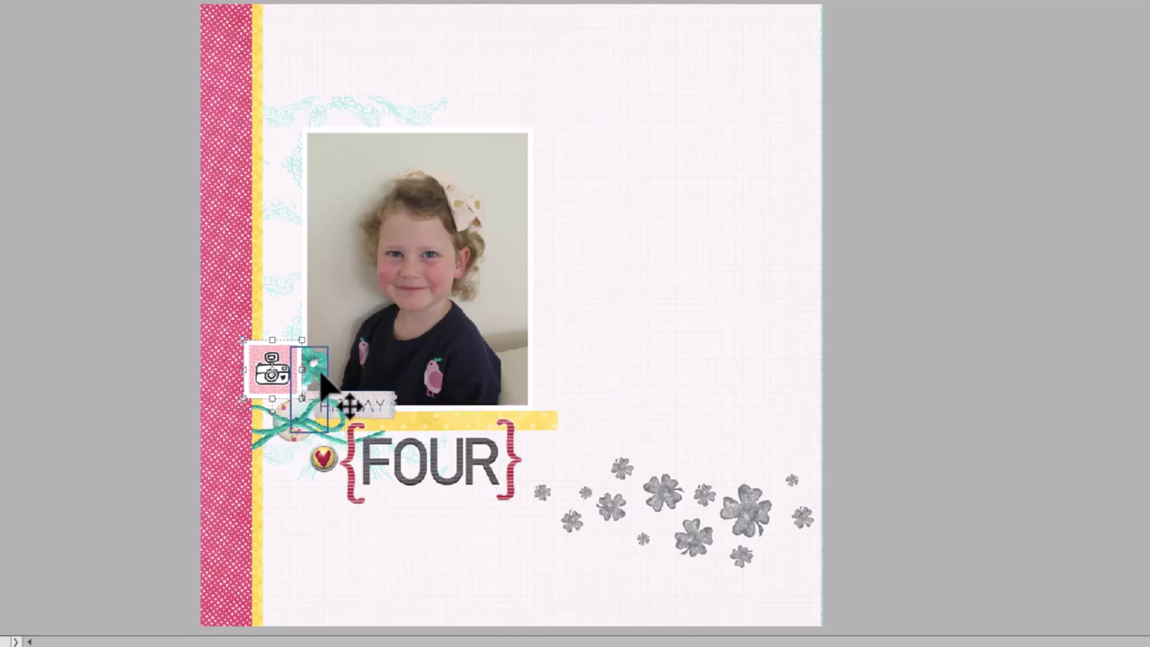
{"action": "key", "text": "ctrl+z"}
{"action": "key", "text": "ctrl+z"}
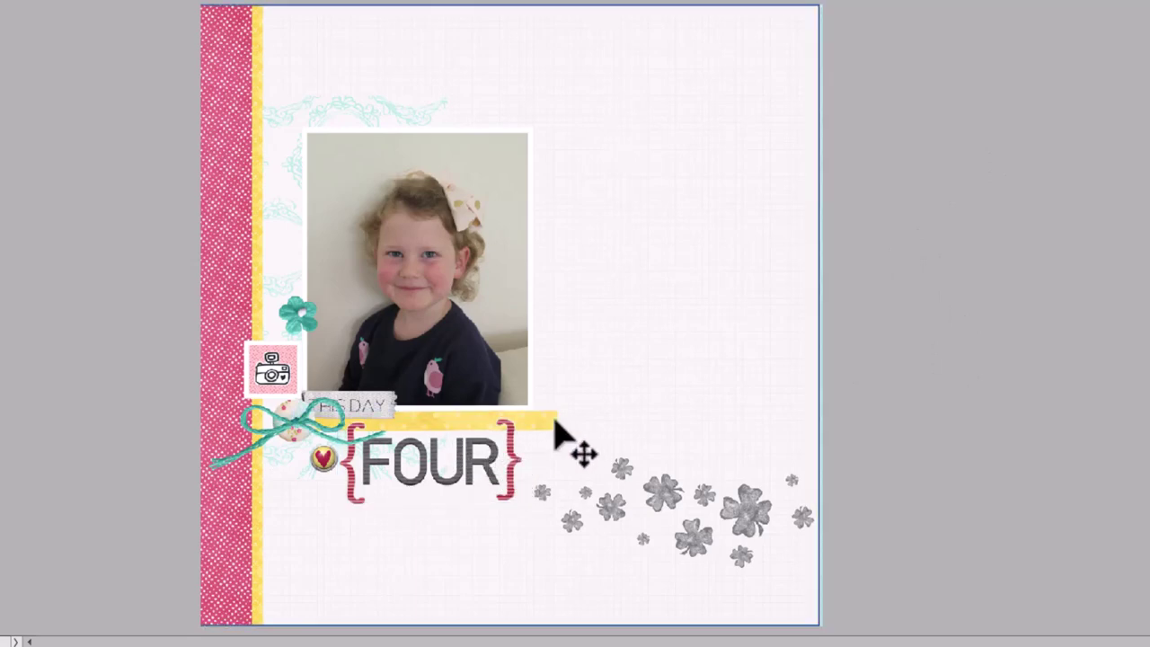
{"action": "left_click_drag", "start_coordinate": [555, 421], "coordinate": [528, 421]}
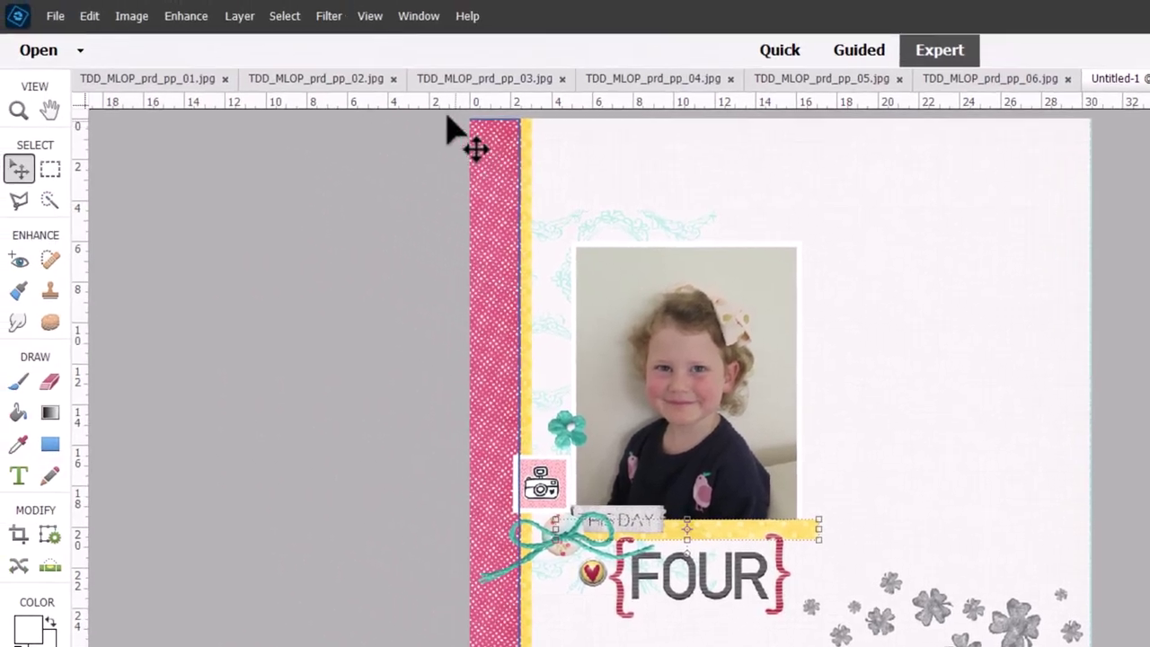
- Give the pale paper piece a drop shadow: 120° angle, 5 px size, 3 px distance, 35% opacity
{"action": "left_click", "coordinate": [248, 22]}
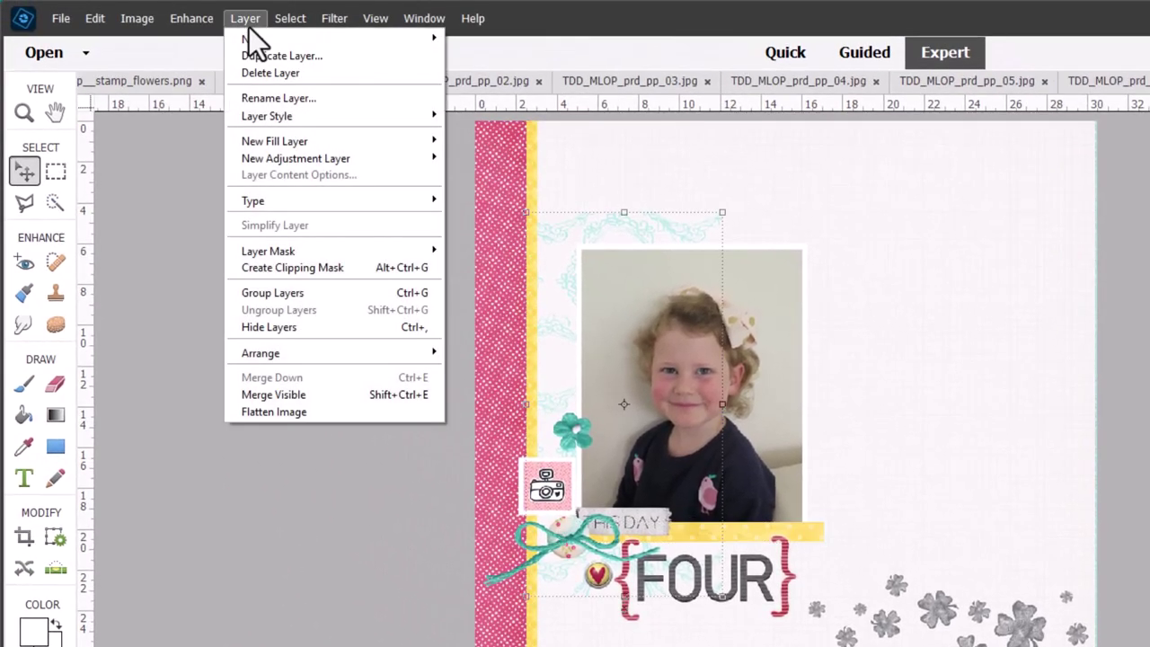
{"action": "mouse_move", "coordinate": [287, 115]}
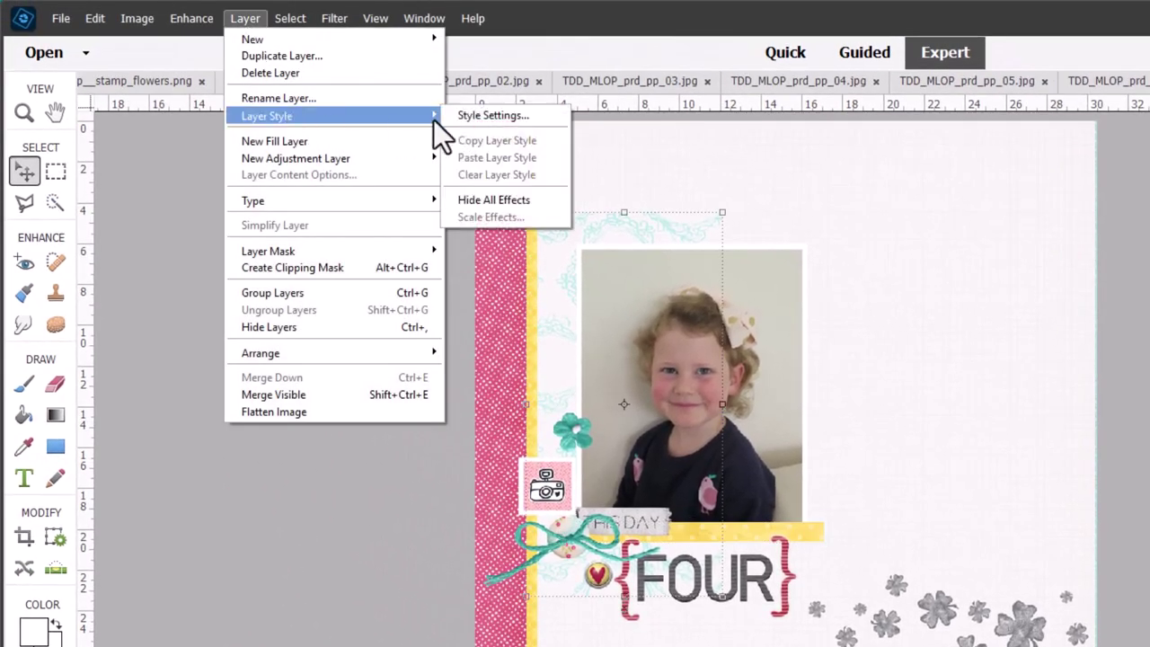
{"action": "left_click", "coordinate": [502, 120]}
{"action": "left_click", "coordinate": [767, 380]}
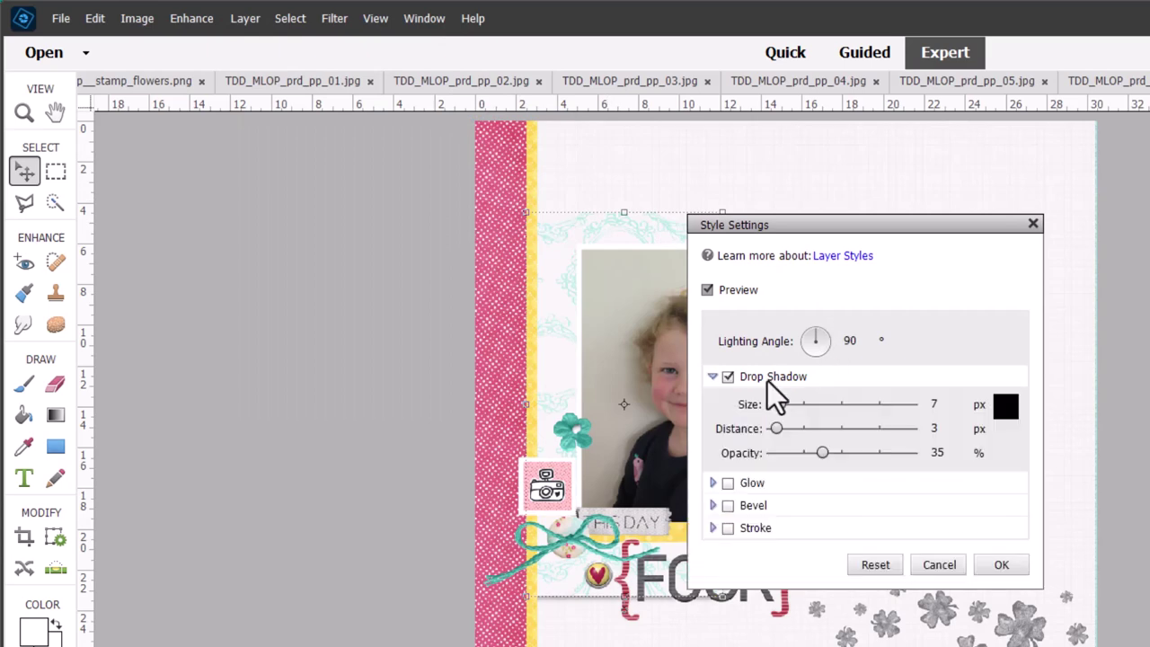
{"action": "left_click_drag", "start_coordinate": [762, 236], "coordinate": [965, 249]}
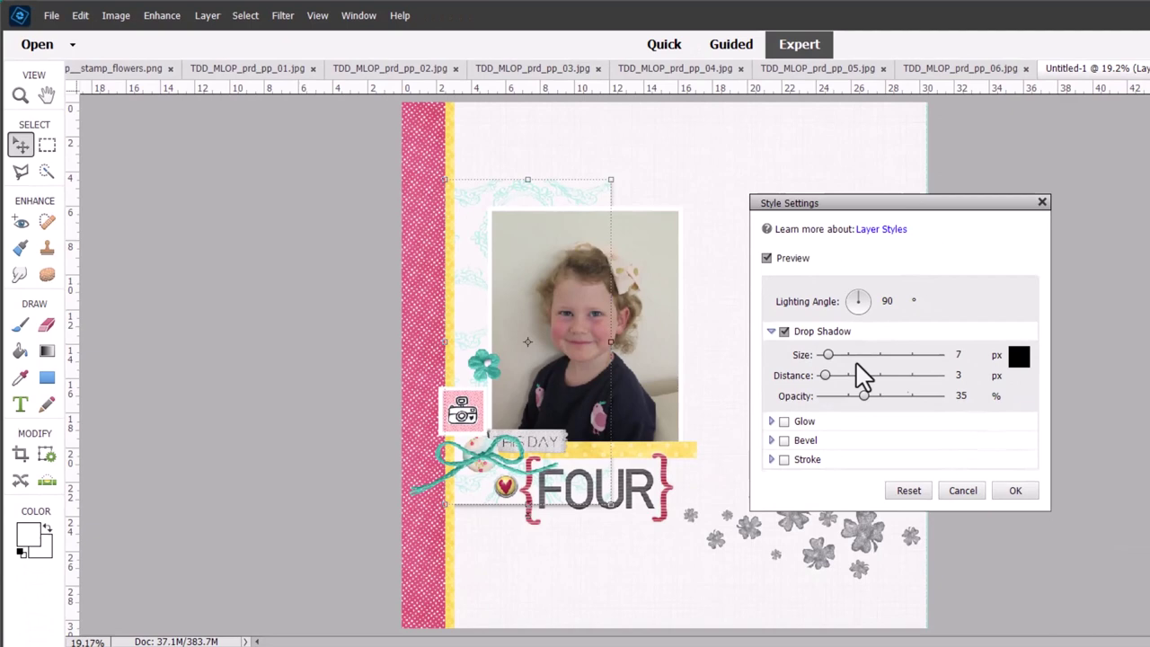
{"action": "left_click_drag", "start_coordinate": [845, 292], "coordinate": [837, 299]}
{"action": "double_click", "coordinate": [888, 298]}
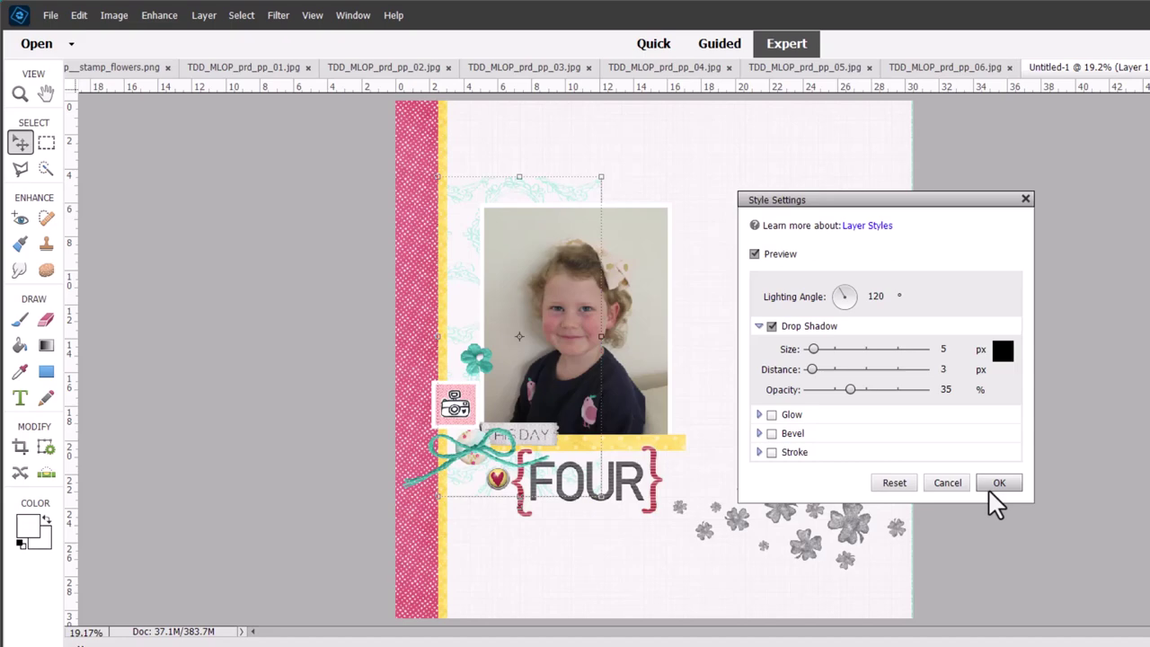
{"action": "left_click", "coordinate": [991, 492]}
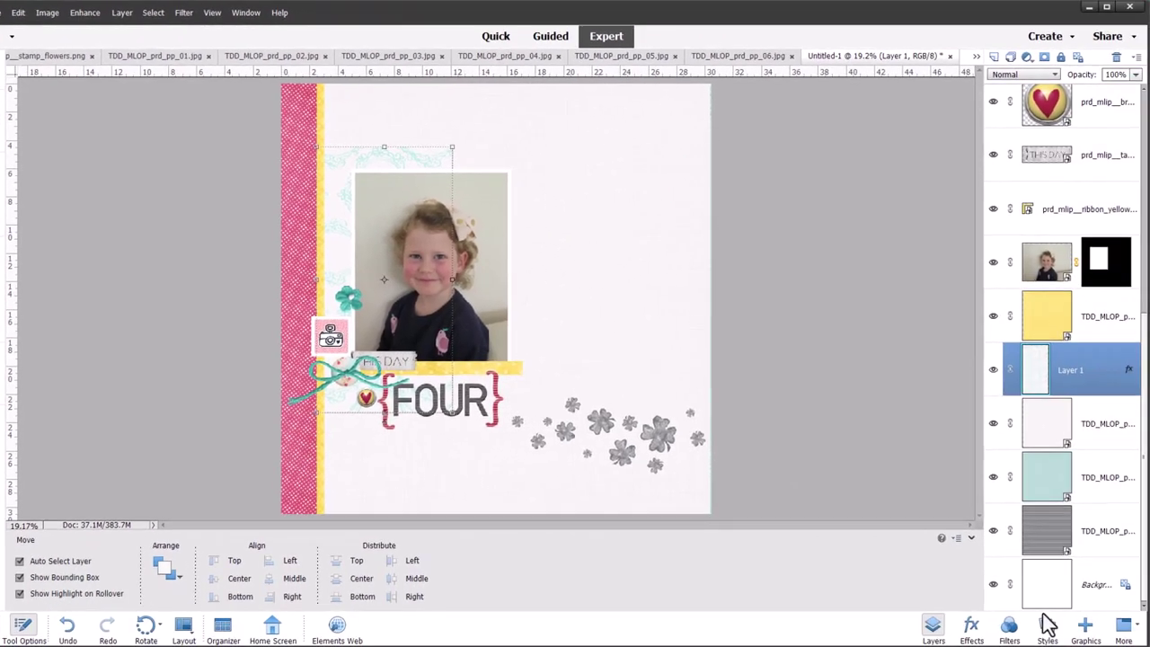
- Apply Paper shadow to the photo, Button to the heart brad, String to the bow, Paper to the camera stamp
{"action": "left_click", "coordinate": [1047, 629]}
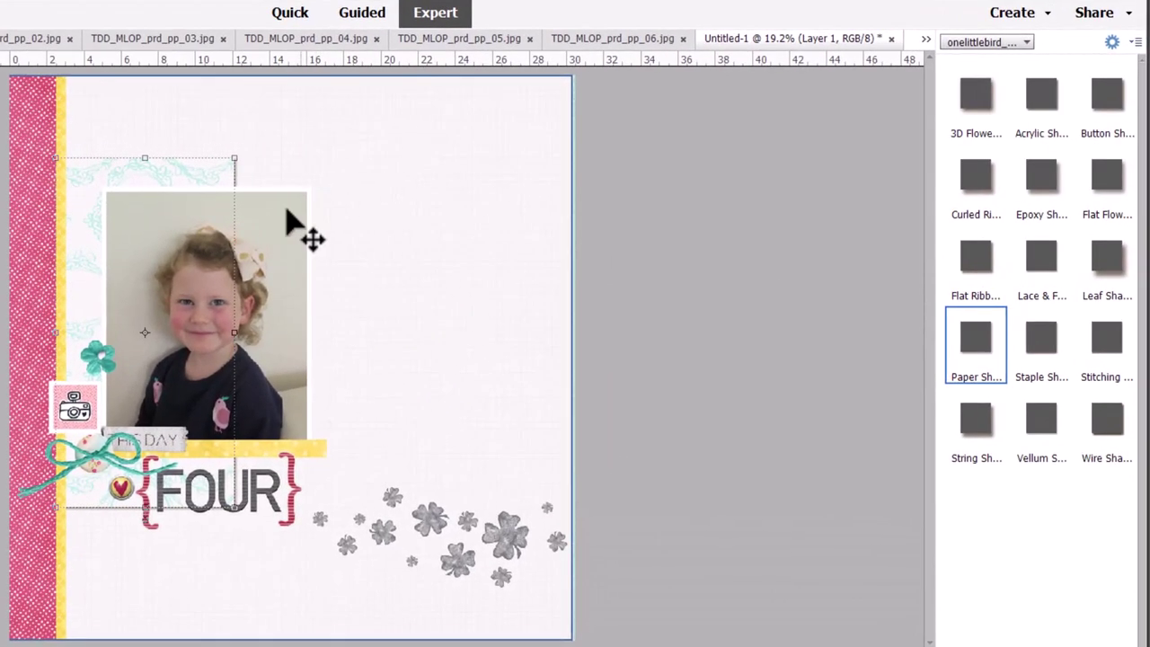
{"action": "left_click", "coordinate": [499, 193]}
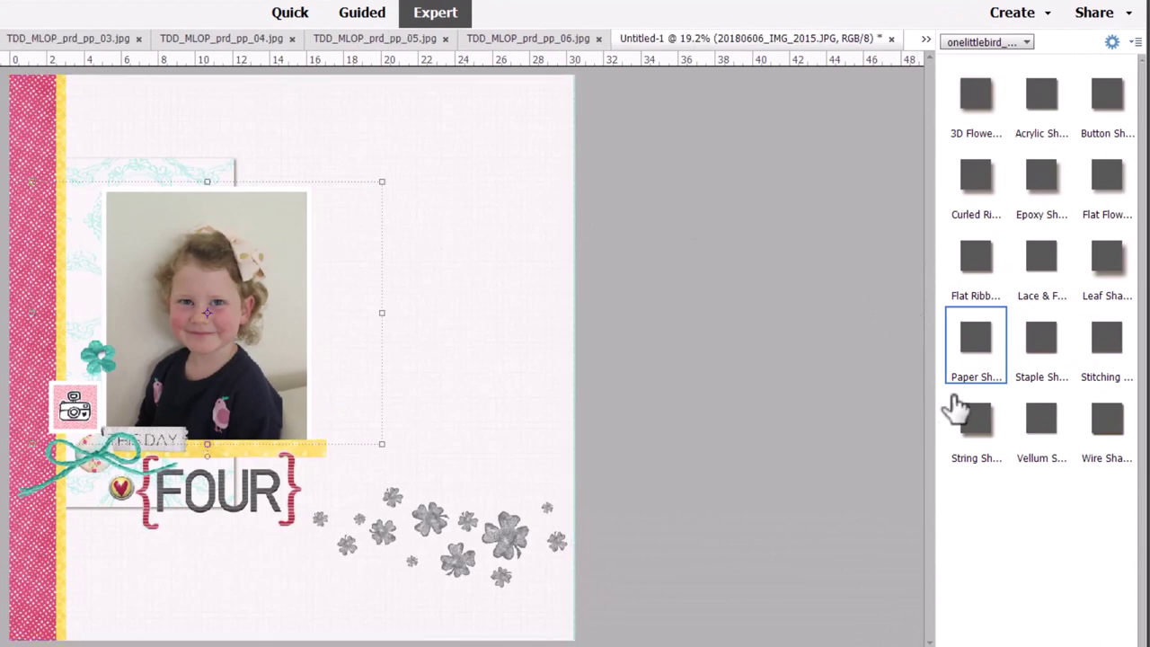
{"action": "left_click", "coordinate": [977, 333]}
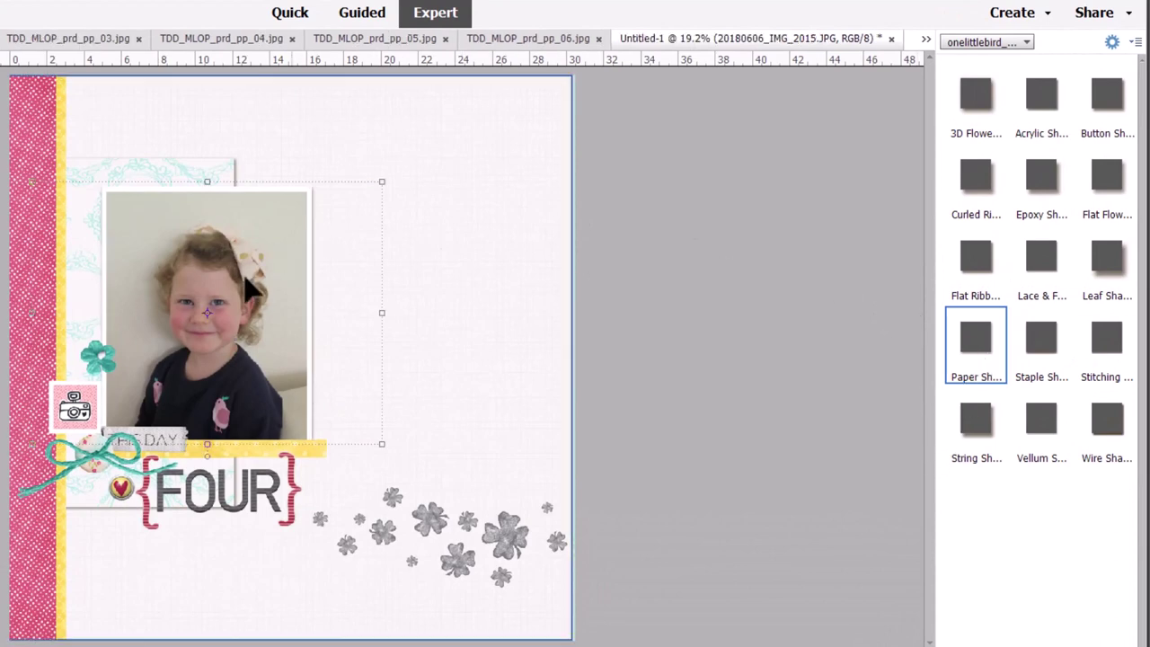
{"action": "left_click", "coordinate": [124, 486]}
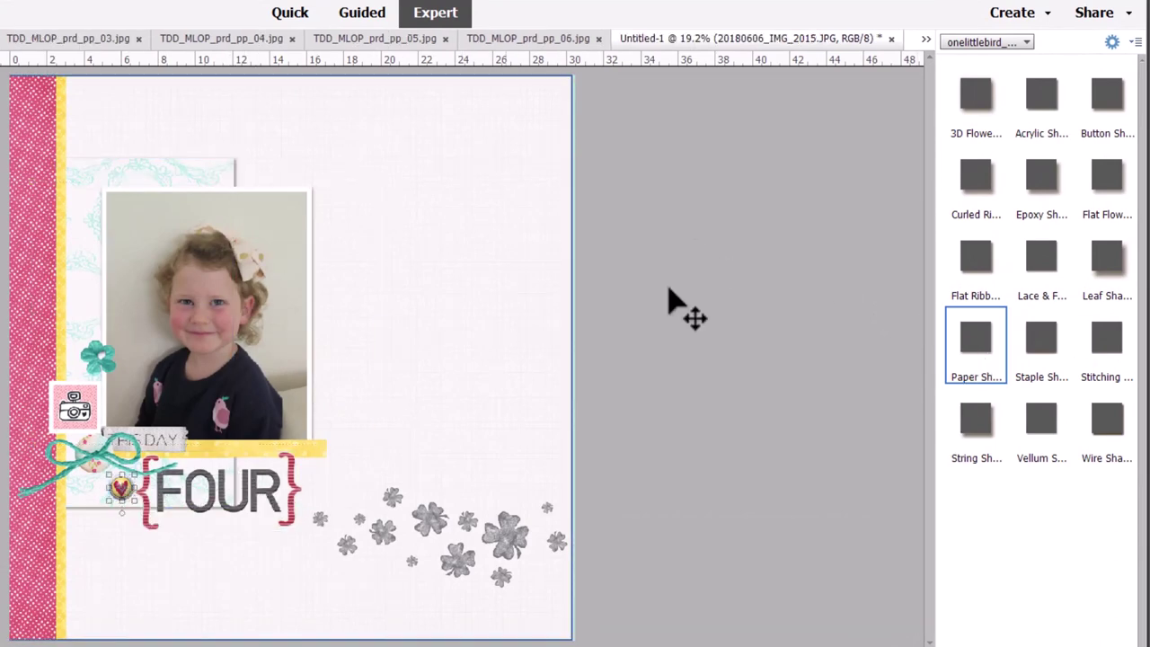
{"action": "left_click", "coordinate": [1102, 108]}
{"action": "left_click", "coordinate": [131, 485]}
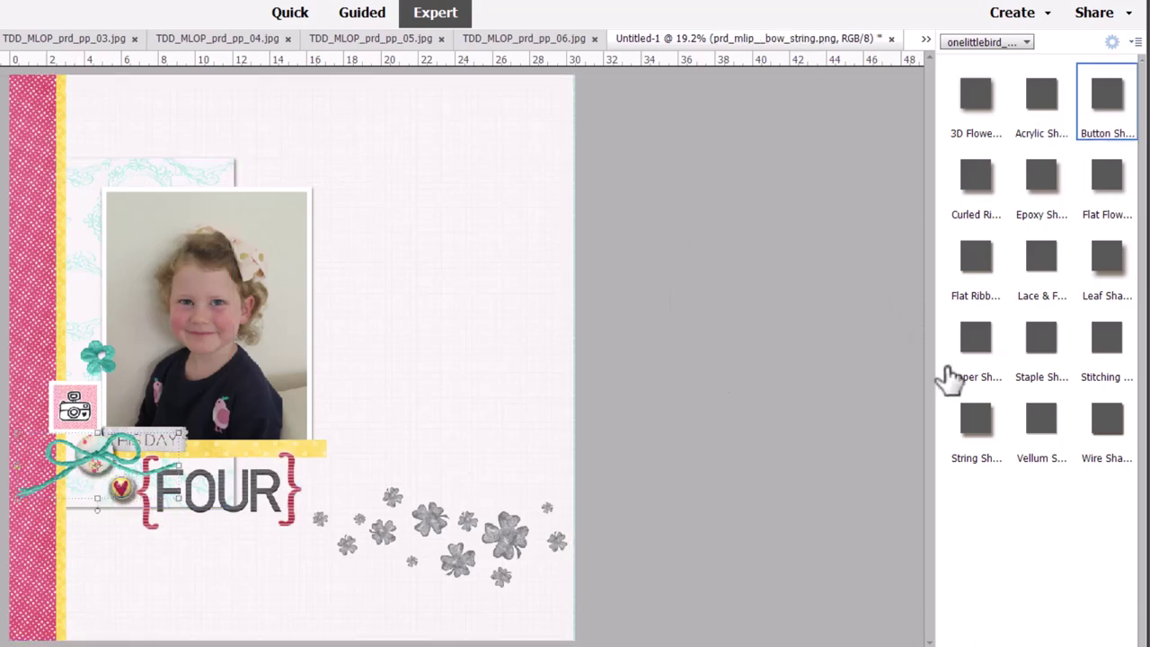
{"action": "left_click", "coordinate": [977, 434]}
{"action": "key", "text": "alt+["}
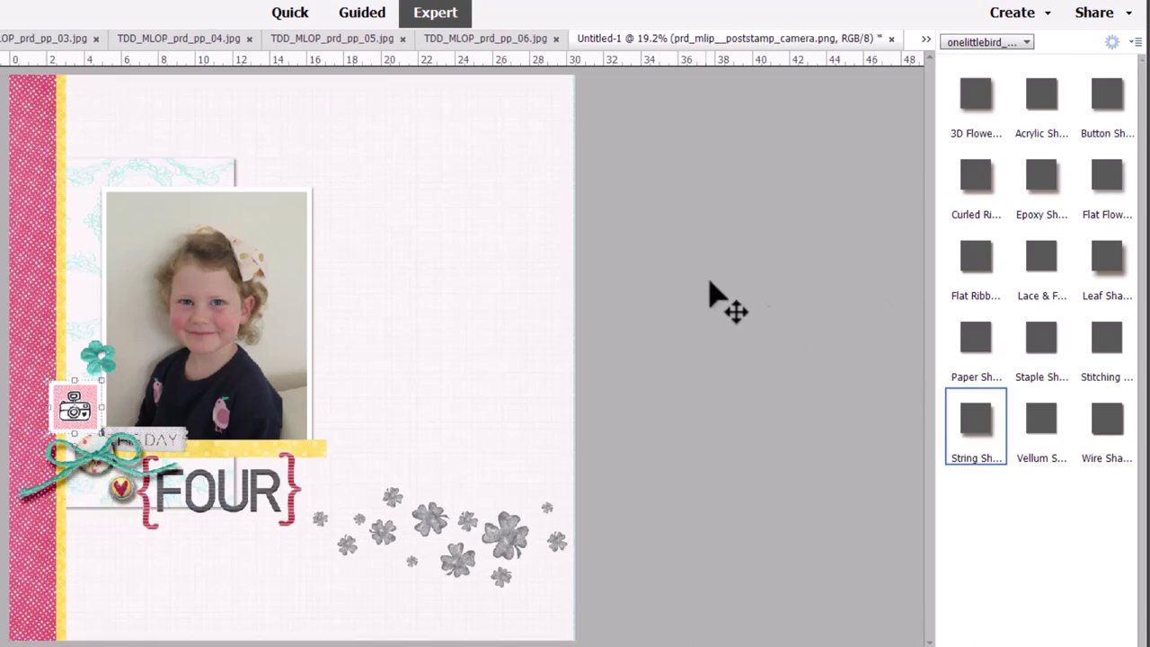
{"action": "left_click", "coordinate": [973, 346]}
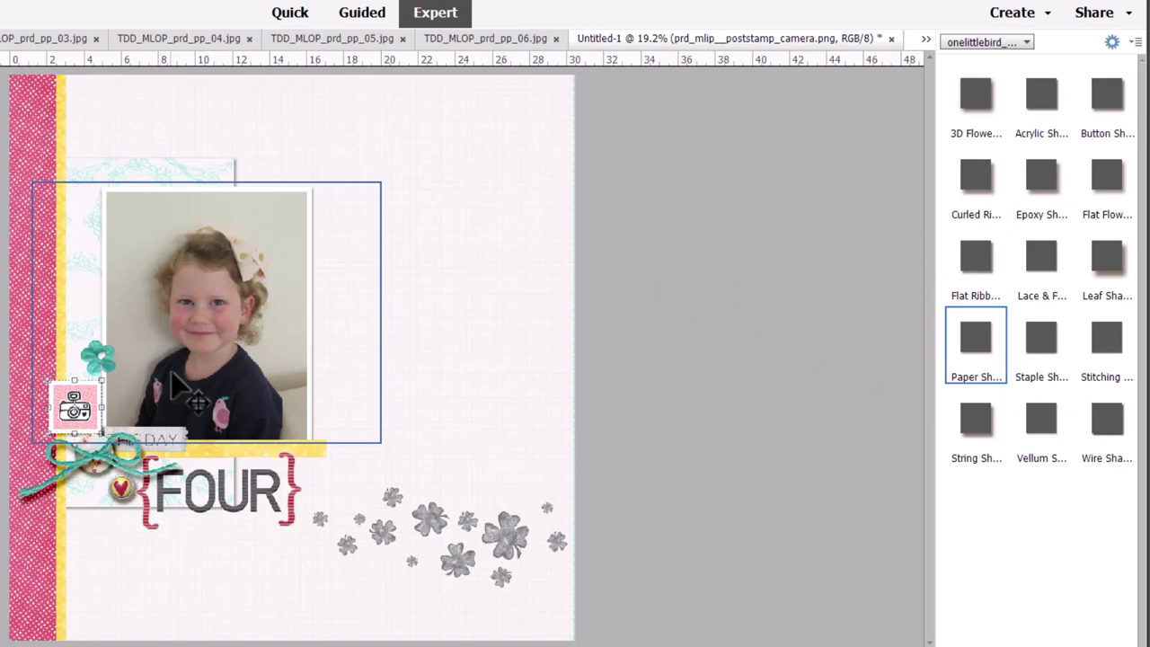
- Give the tag a Flat Ribbon shadow, the teal flower a Flat Flower shadow, and move FOUR above the photo
{"action": "left_click", "coordinate": [167, 440]}
{"action": "left_click", "coordinate": [959, 259]}
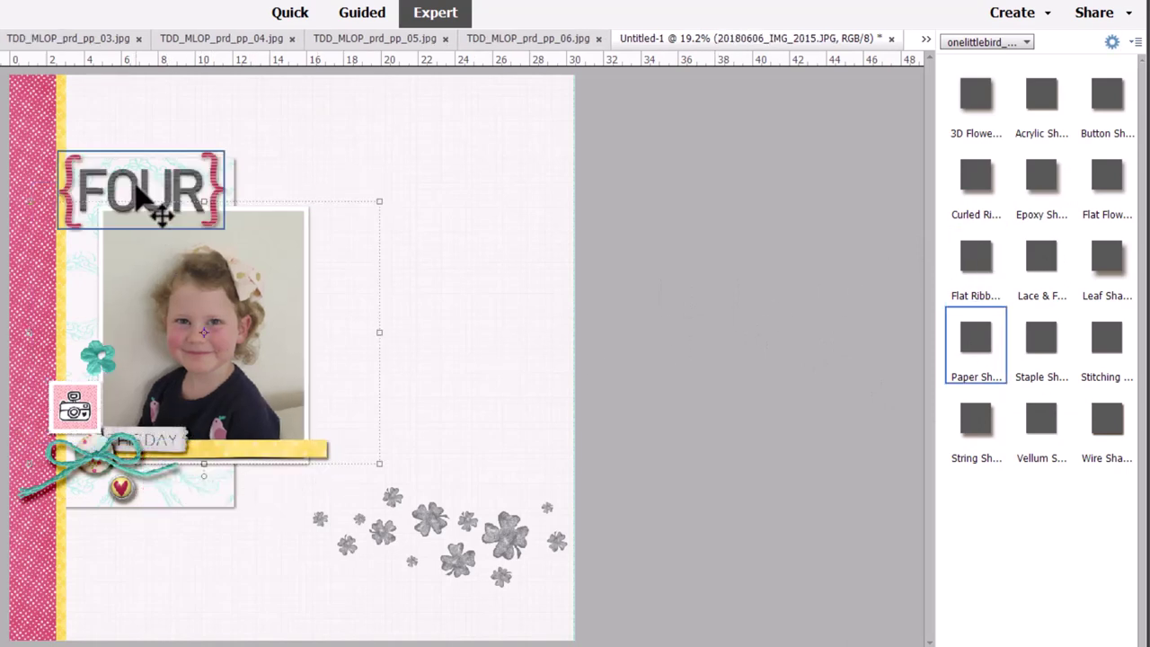
{"action": "mouse_move", "coordinate": [154, 200]}
{"action": "left_mouse_down"}
{"action": "mouse_move", "coordinate": [162, 182]}
{"action": "mouse_move", "coordinate": [146, 192]}
{"action": "left_mouse_up"}
{"action": "left_click", "coordinate": [97, 358]}
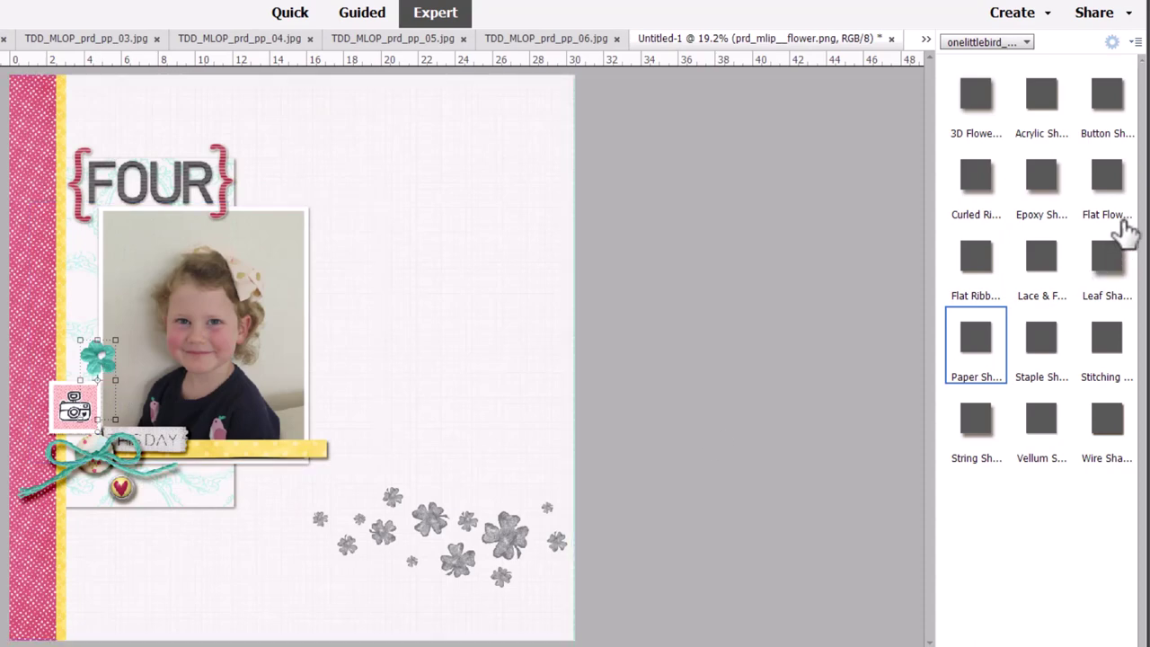
{"action": "left_click", "coordinate": [1106, 184]}
{"action": "mouse_move", "coordinate": [163, 444]}
{"action": "left_mouse_down"}
{"action": "mouse_move", "coordinate": [179, 445]}
{"action": "mouse_move", "coordinate": [158, 446]}
{"action": "left_mouse_up"}
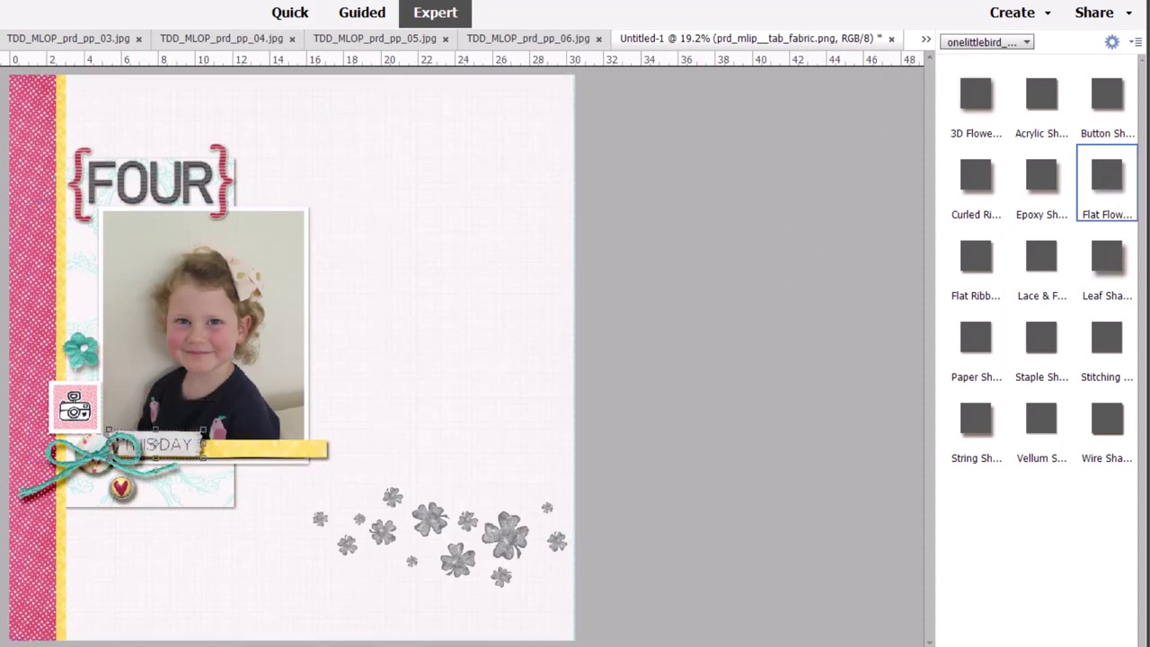
{"action": "key", "text": "F11"}
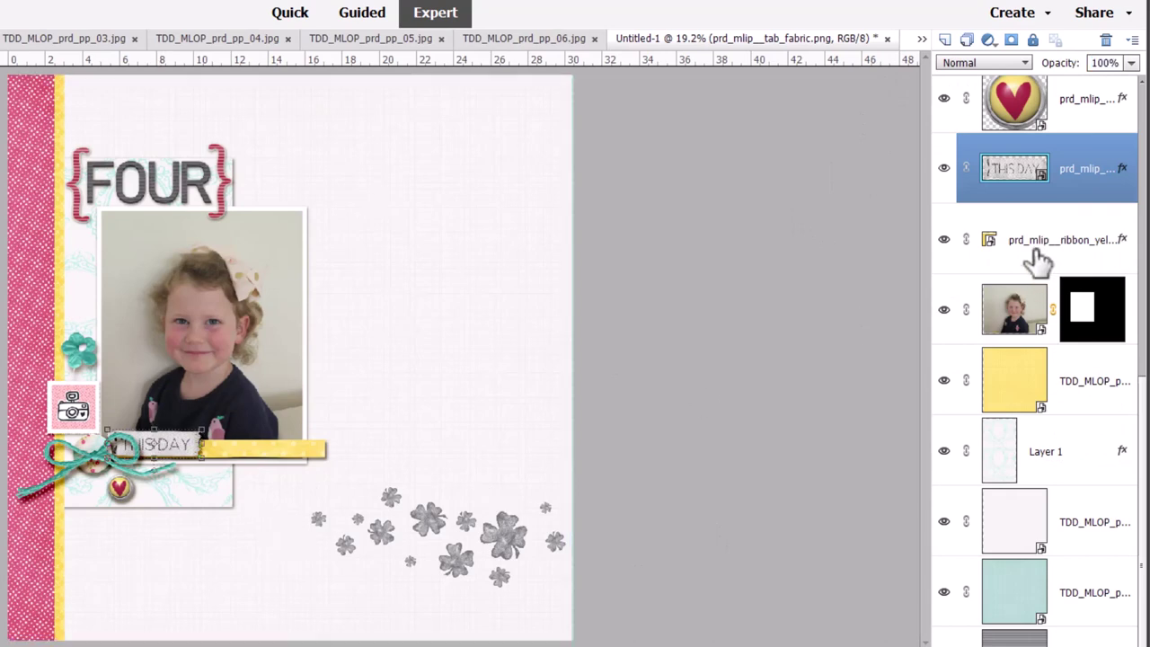
- Hide the THIS DAY tag, shift the flower stamps up-left, and duplicate the flower stamps layer
{"action": "left_click", "coordinate": [942, 168]}
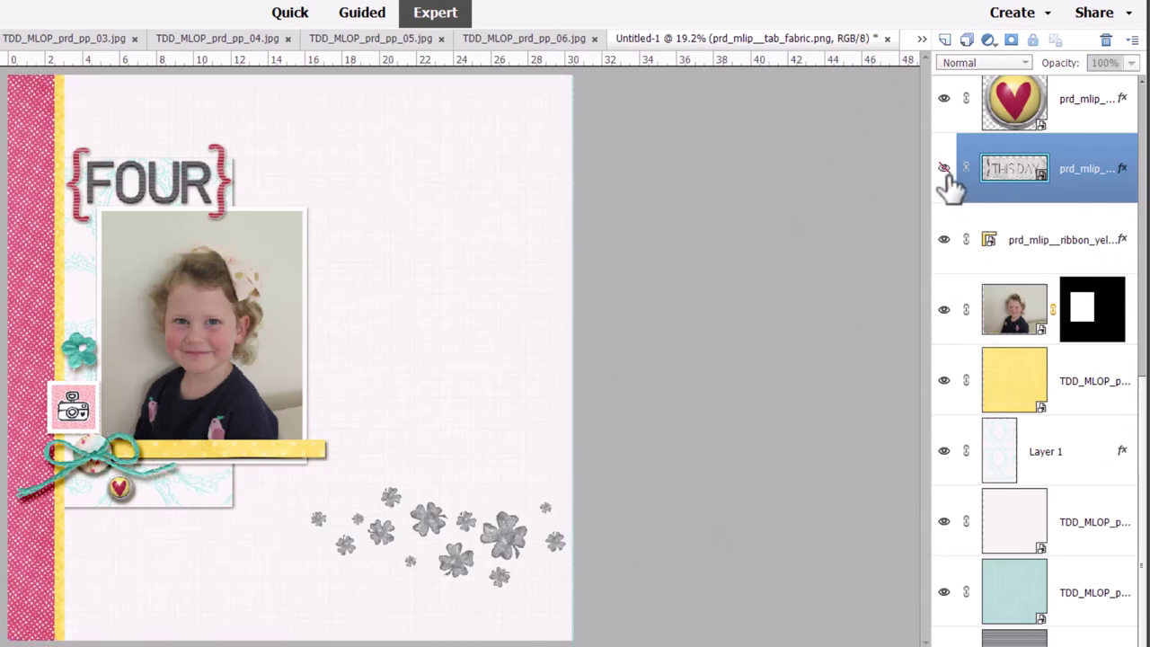
{"action": "left_click_drag", "start_coordinate": [482, 547], "coordinate": [415, 521]}
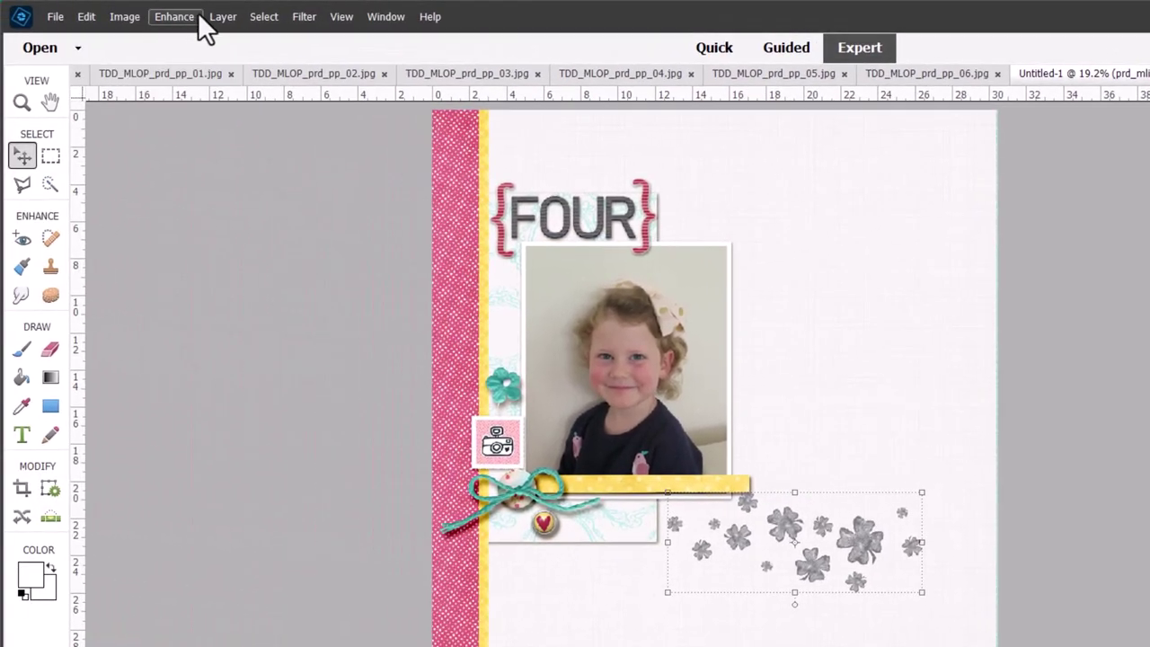
{"action": "left_click", "coordinate": [220, 17]}
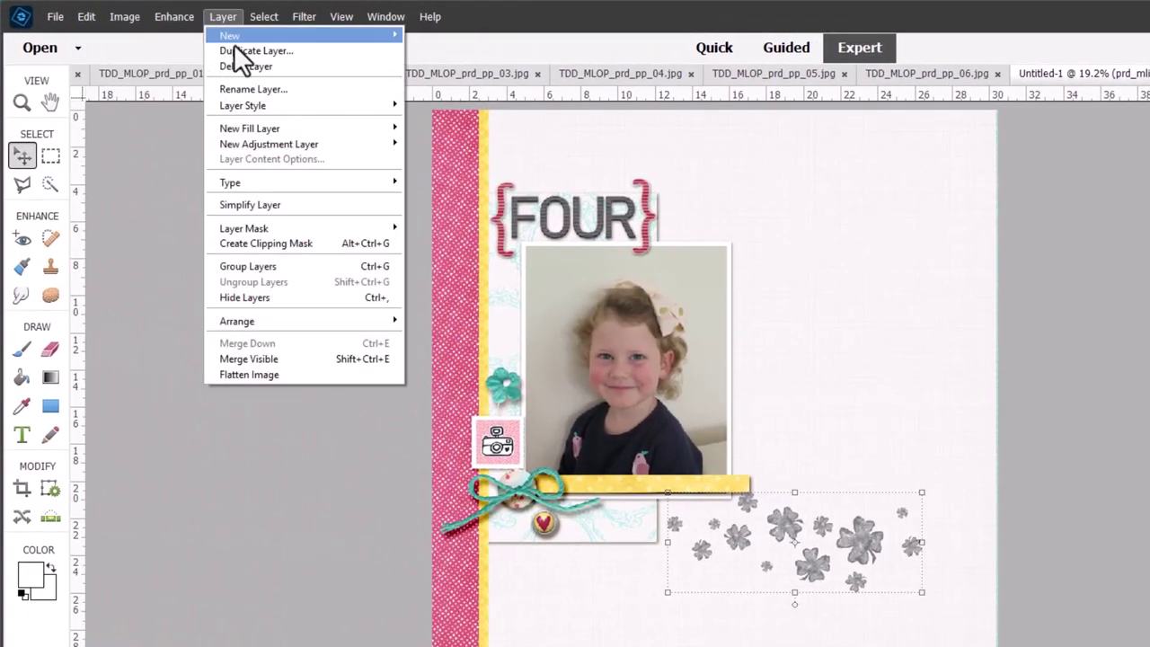
{"action": "left_click", "coordinate": [235, 47]}
{"action": "left_click", "coordinate": [938, 270]}
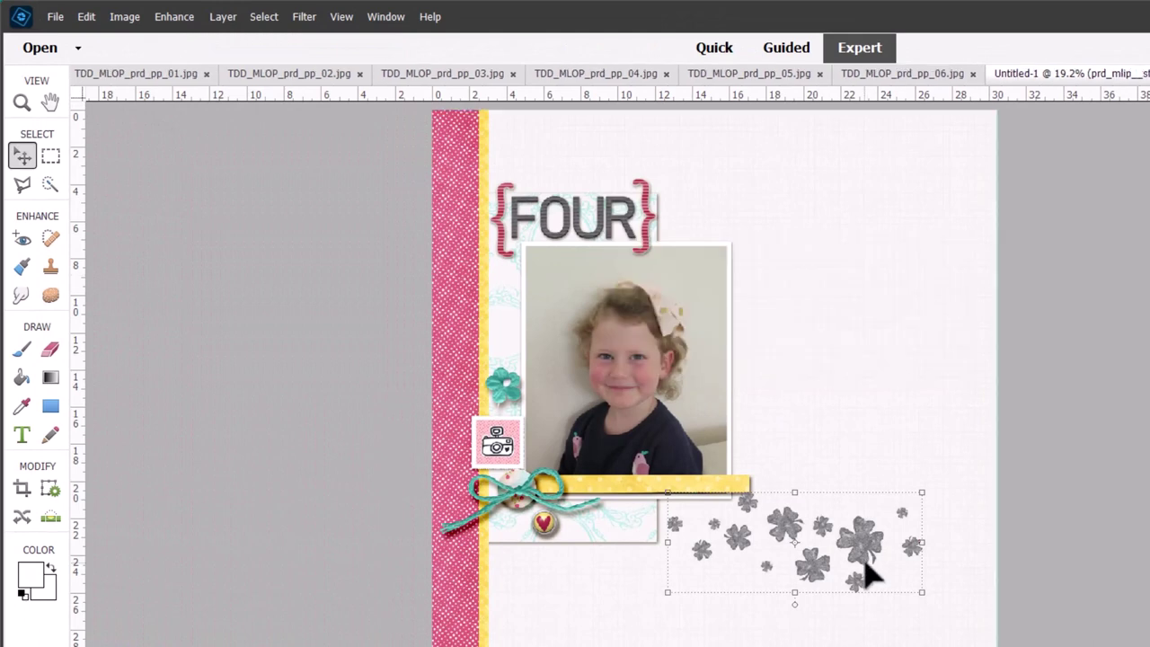
- Scatter the copied flower stamps, place the copy below the photo layer, then hide it
{"action": "left_click_drag", "start_coordinate": [865, 560], "coordinate": [445, 256]}
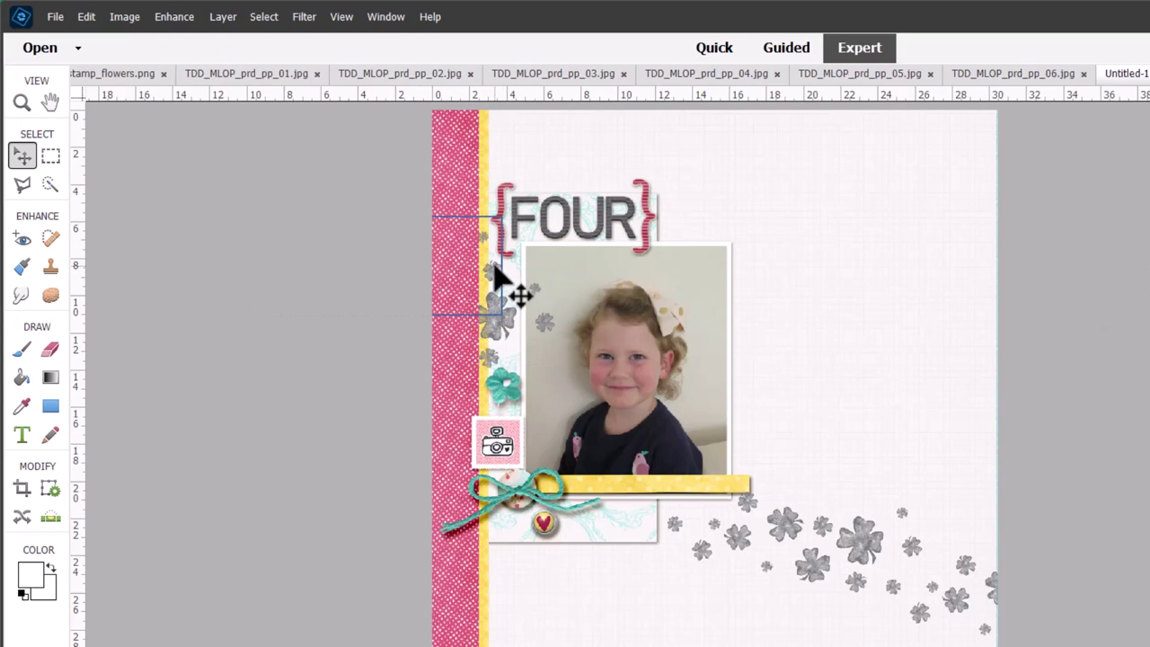
{"action": "left_click_drag", "start_coordinate": [490, 266], "coordinate": [735, 429]}
{"action": "left_click_drag", "start_coordinate": [310, 429], "coordinate": [310, 430]}
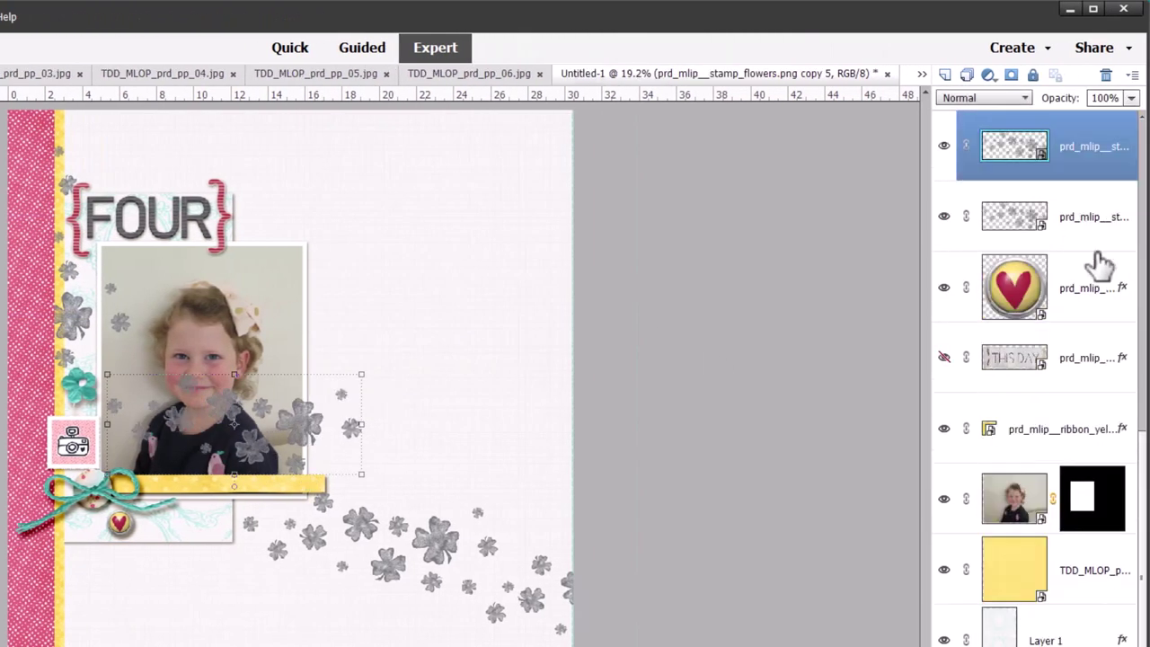
{"action": "left_click_drag", "start_coordinate": [1022, 173], "coordinate": [965, 544]}
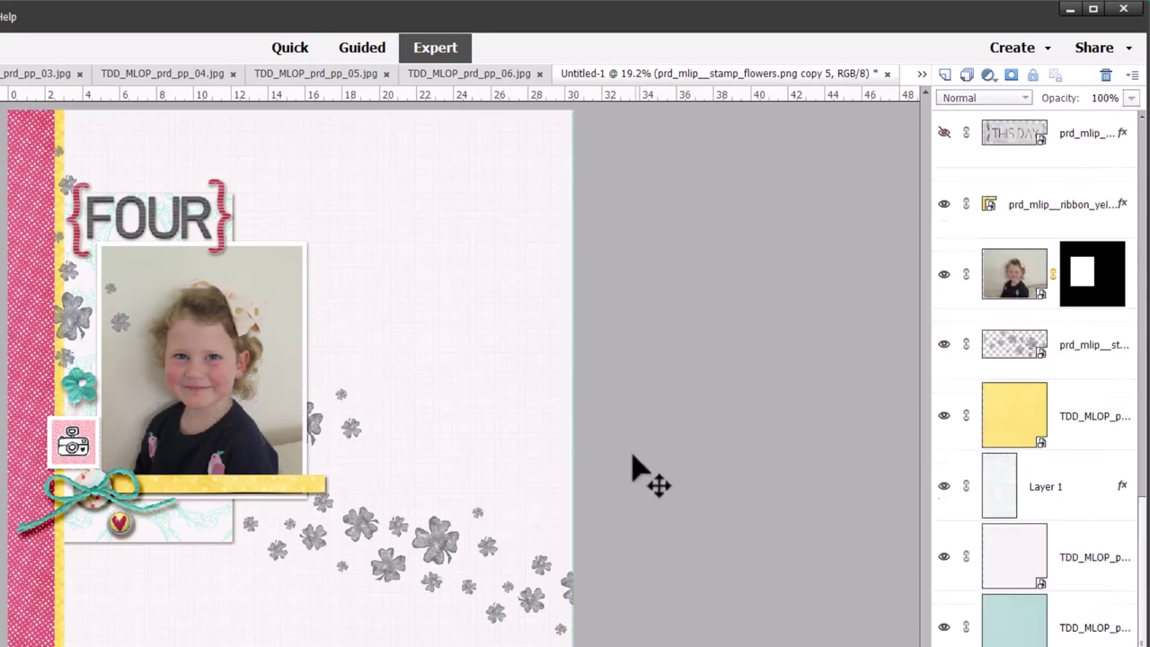
{"action": "left_click_drag", "start_coordinate": [350, 438], "coordinate": [314, 455]}
{"action": "left_click", "coordinate": [943, 344]}
- Hide the pale paper Layer 1, test the oval frame paper's visibility, and nudge the teal flower right
{"action": "left_click", "coordinate": [1007, 512]}
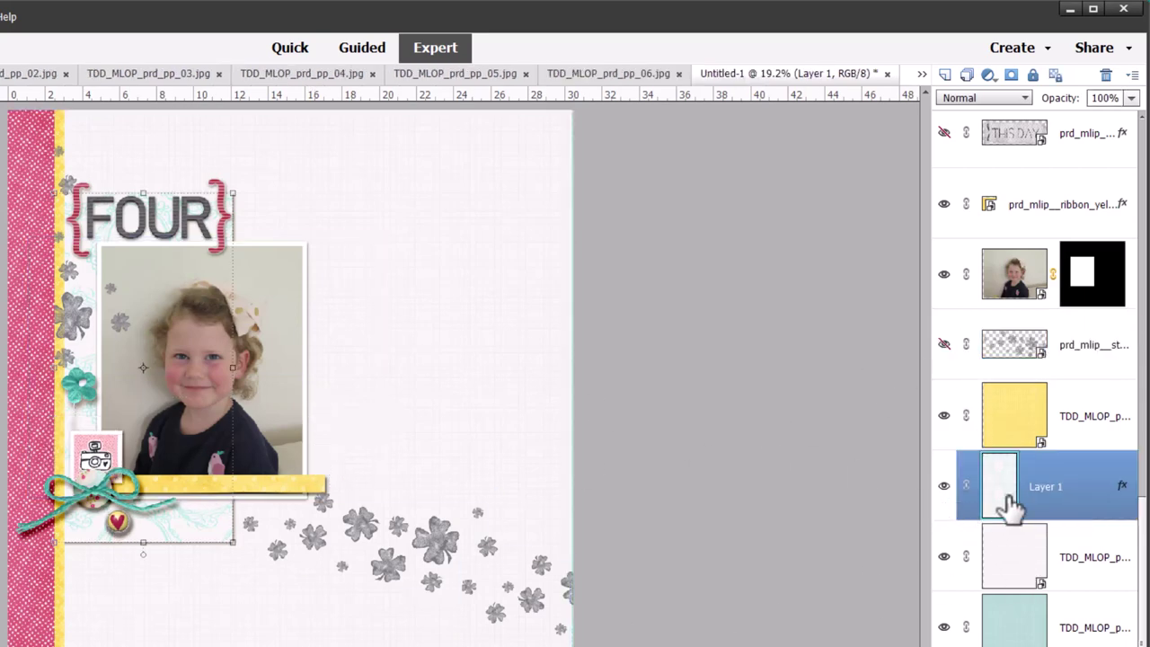
{"action": "left_click", "coordinate": [943, 485]}
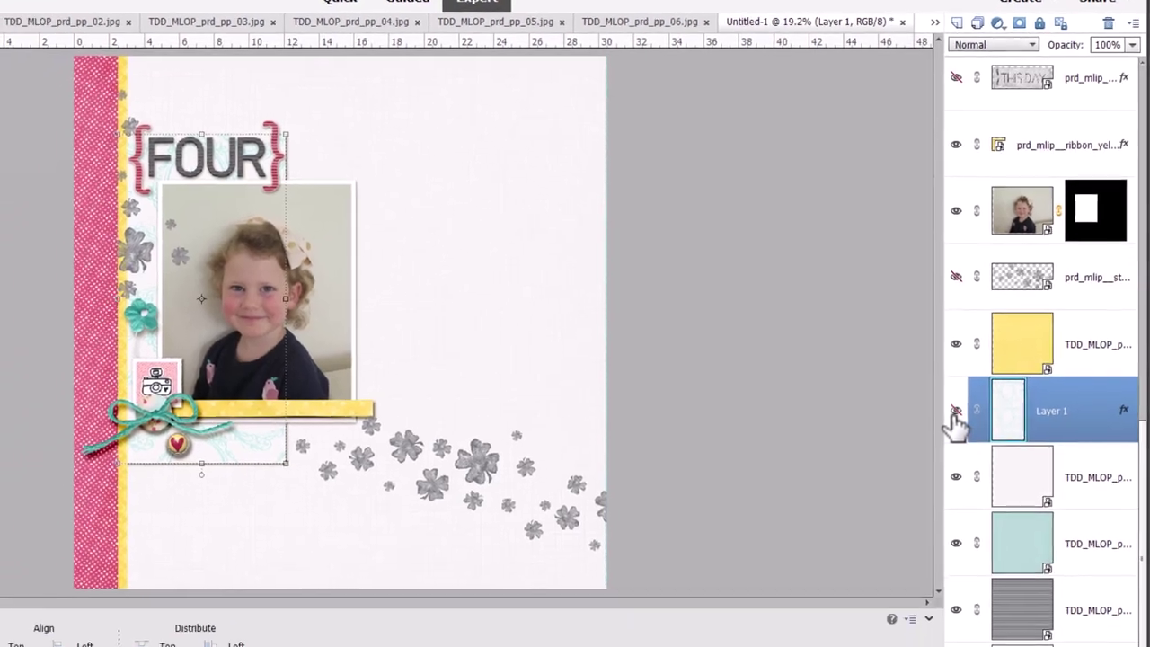
{"action": "scroll", "coordinate": [1042, 530], "scroll_direction": "up", "scroll_amount": 3}
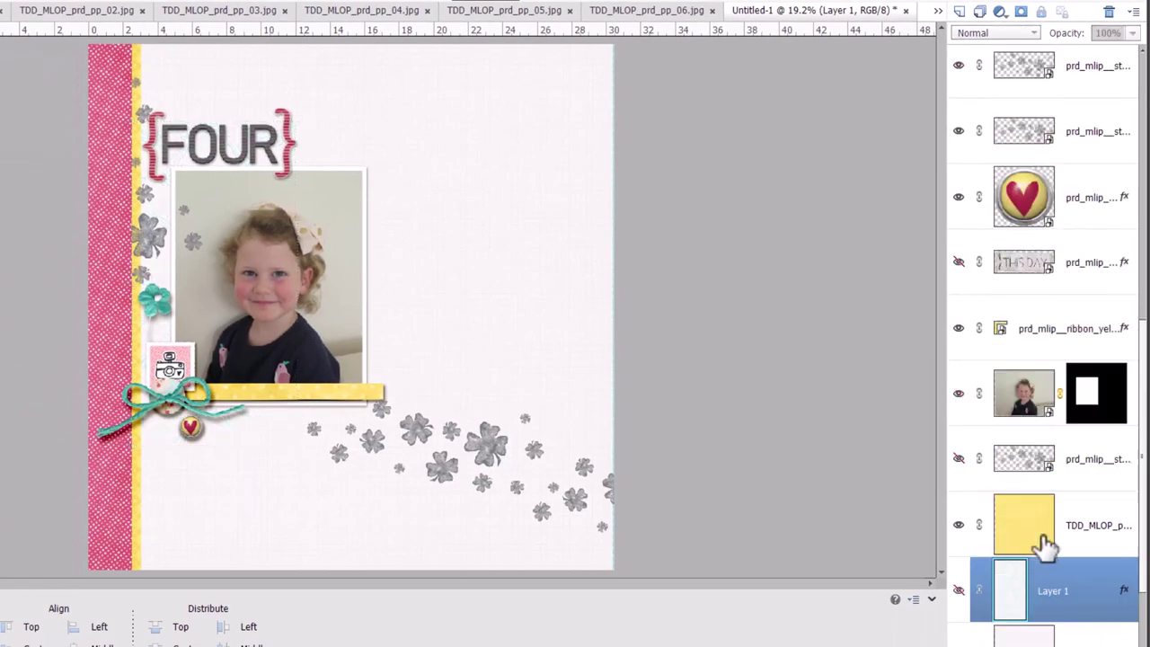
{"action": "scroll", "coordinate": [1044, 543], "scroll_direction": "down", "scroll_amount": 2}
{"action": "left_click", "coordinate": [1033, 488]}
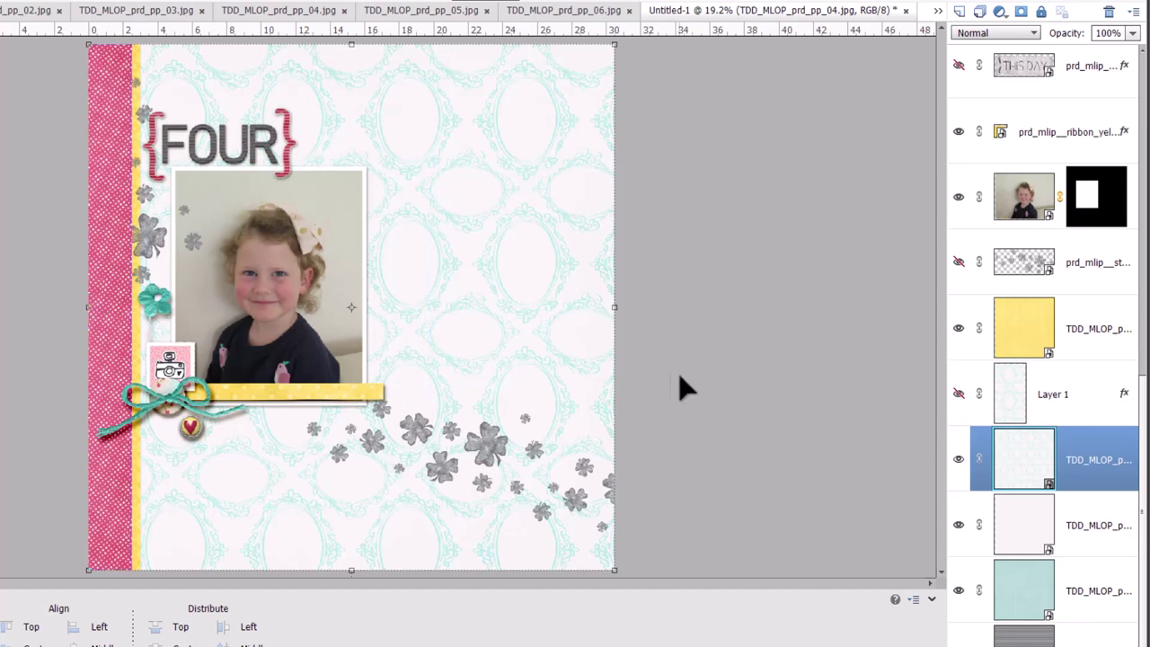
{"action": "left_click", "coordinate": [957, 458]}
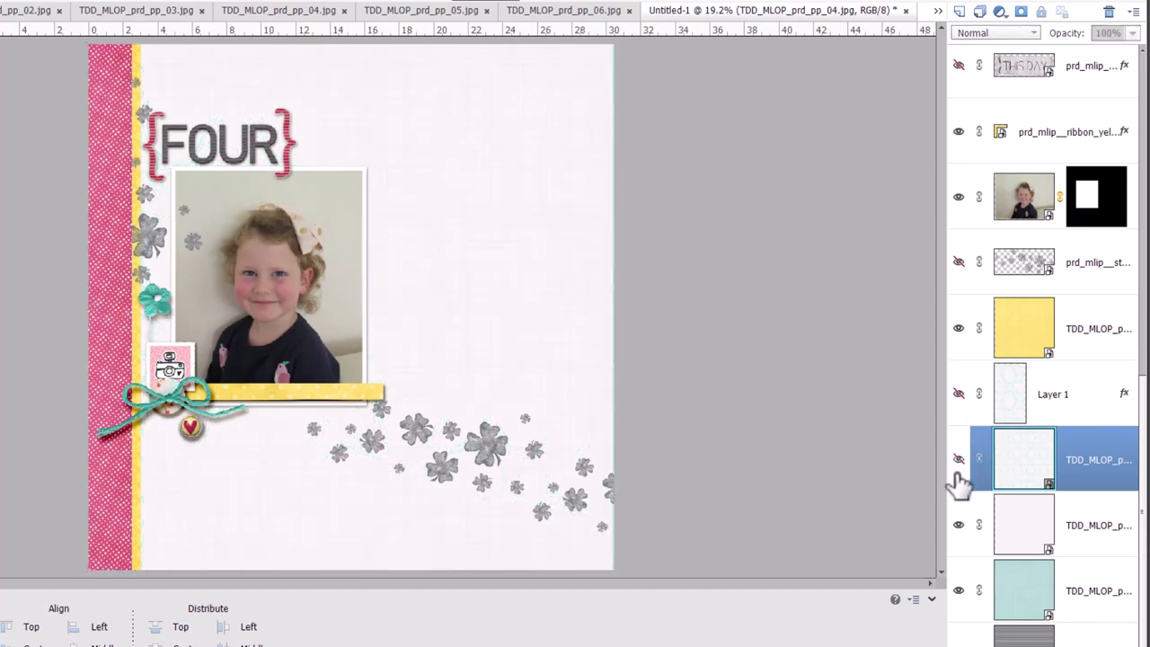
{"action": "left_click", "coordinate": [957, 462]}
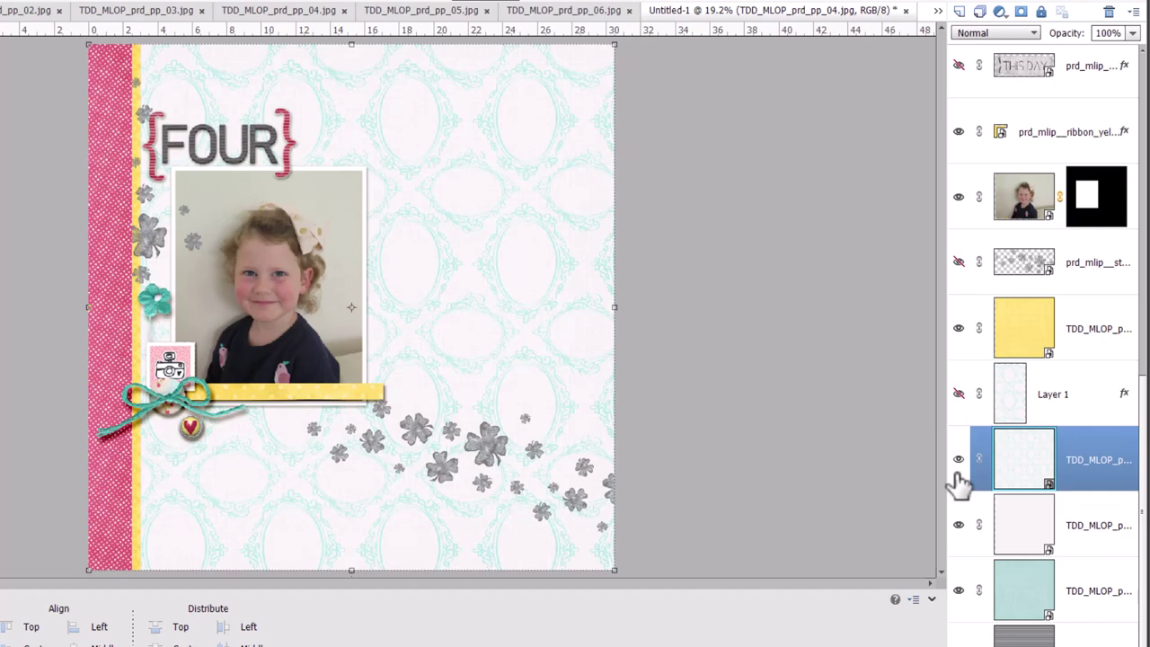
{"action": "left_click_drag", "start_coordinate": [158, 321], "coordinate": [176, 321]}
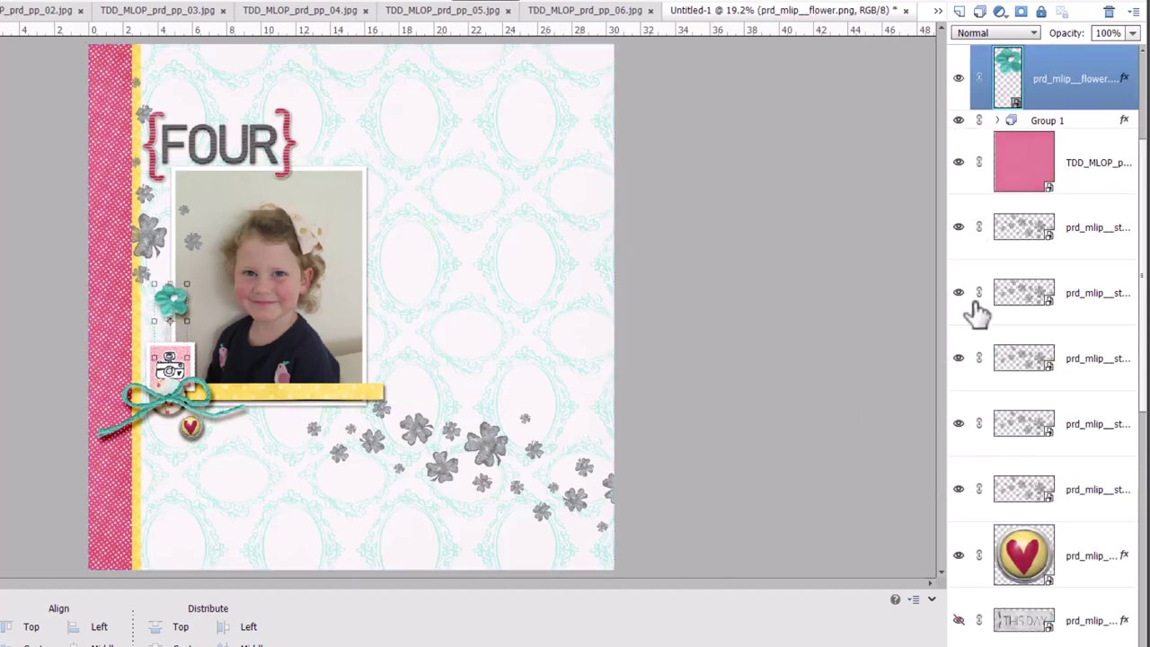
- Toggle the lower paper layers off, leaving the teal oval-frame paper visible as background
{"action": "scroll", "coordinate": [974, 324], "scroll_direction": "down", "scroll_amount": 10}
{"action": "left_click", "coordinate": [958, 394]}
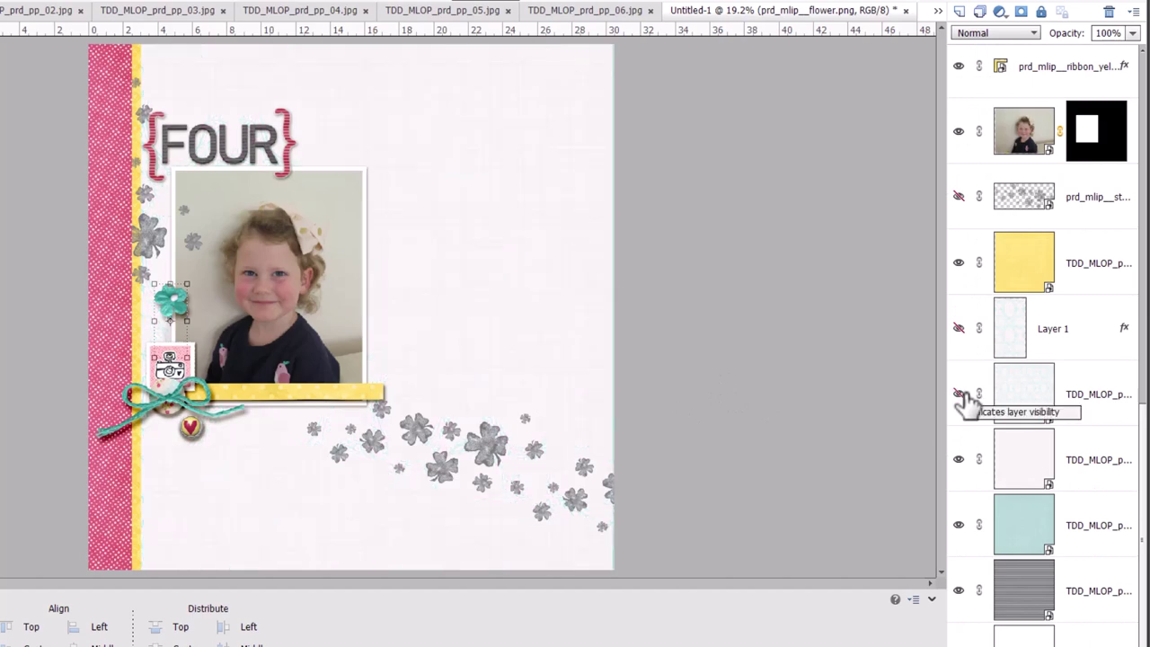
{"action": "left_click", "coordinate": [958, 395]}
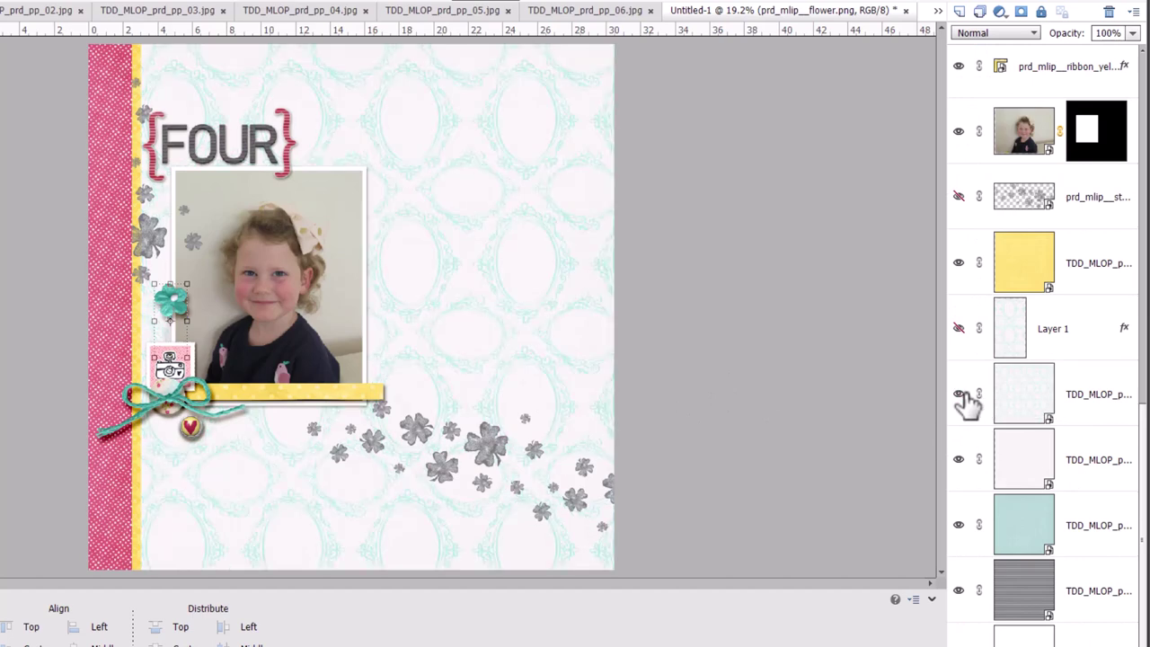
{"action": "left_click", "coordinate": [958, 396]}
{"action": "left_click", "coordinate": [958, 396]}
{"action": "left_click_drag", "start_coordinate": [958, 395], "coordinate": [959, 534]}
{"action": "left_click", "coordinate": [958, 526]}
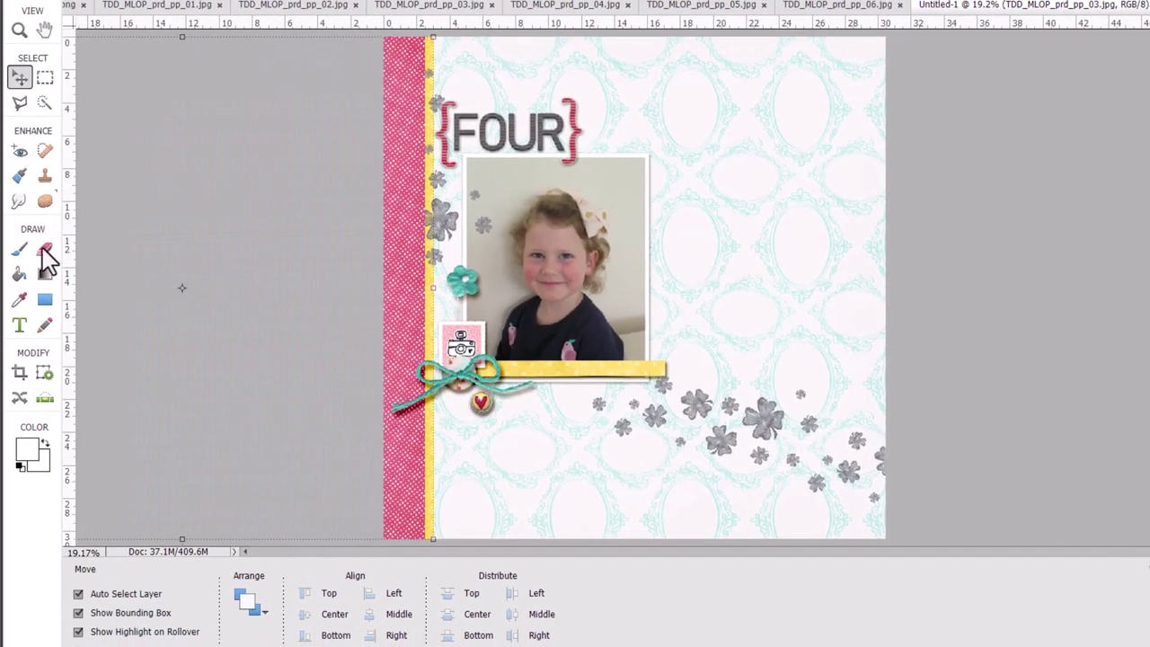
- Add a text caption with the girl's age and the June 2018 date below the photo
{"action": "left_click", "coordinate": [18, 327]}
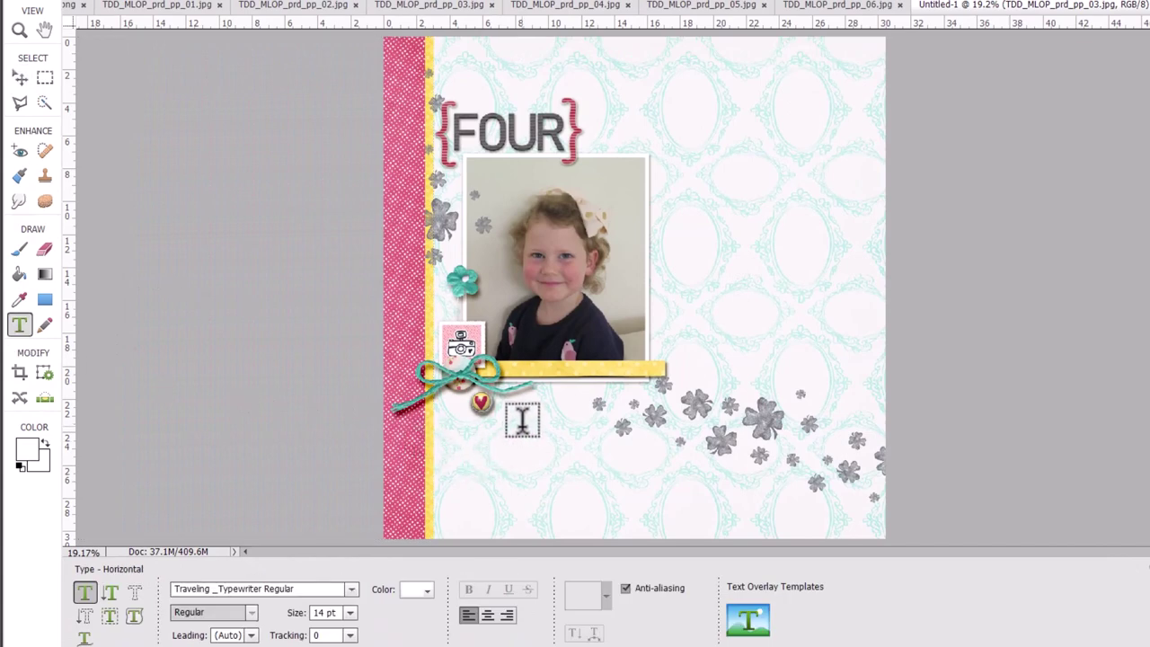
{"action": "left_click", "coordinate": [539, 408]}
{"action": "key", "text": "BackSpace"}
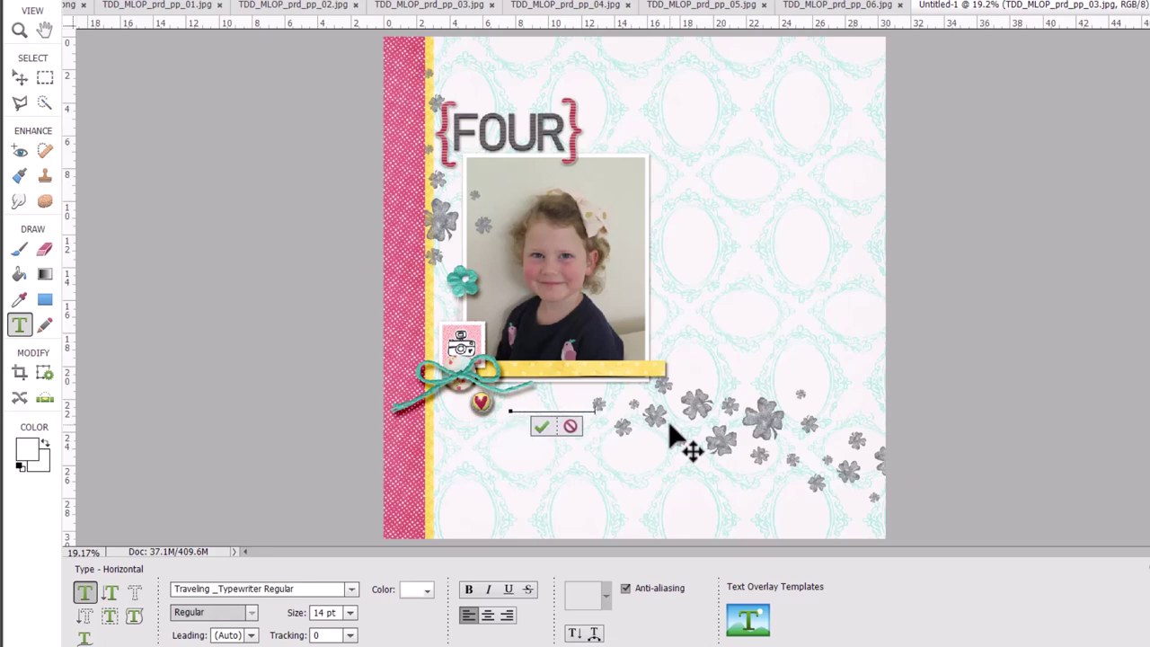
{"action": "left_click", "coordinate": [554, 428]}
{"action": "key", "text": "ctrl+plus"}
{"action": "key", "text": "ctrl+plus"}
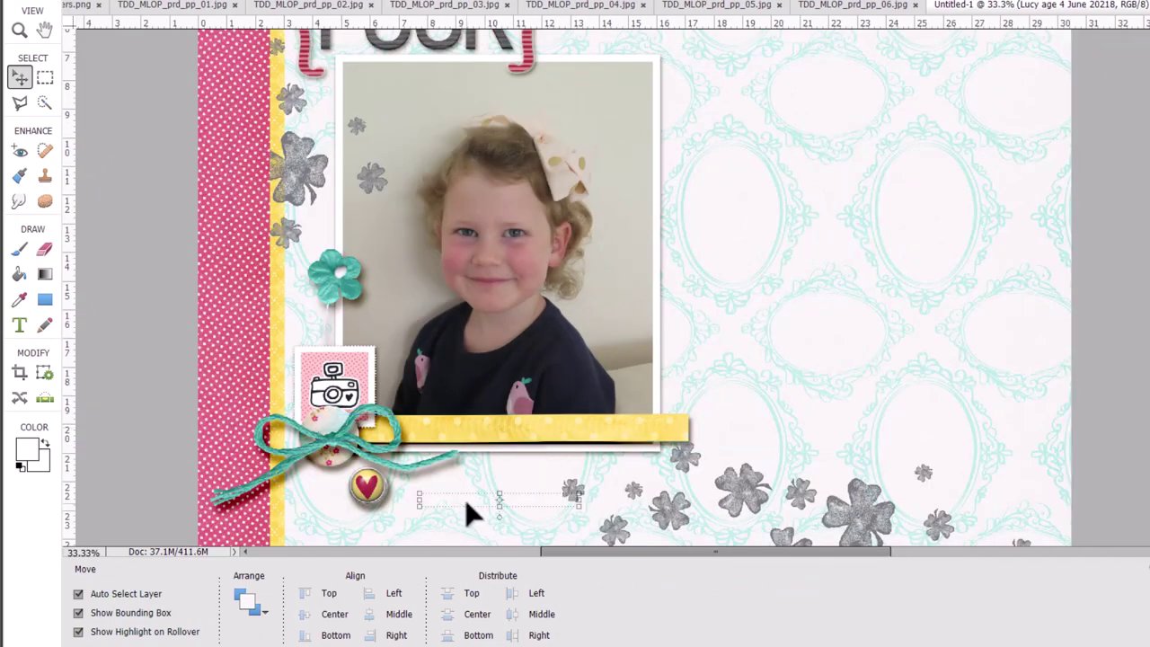
- Recolour the caption grey, sampled with the eyedropper from a glitter flower
{"action": "double_click", "coordinate": [467, 503]}
{"action": "left_click", "coordinate": [430, 585]}
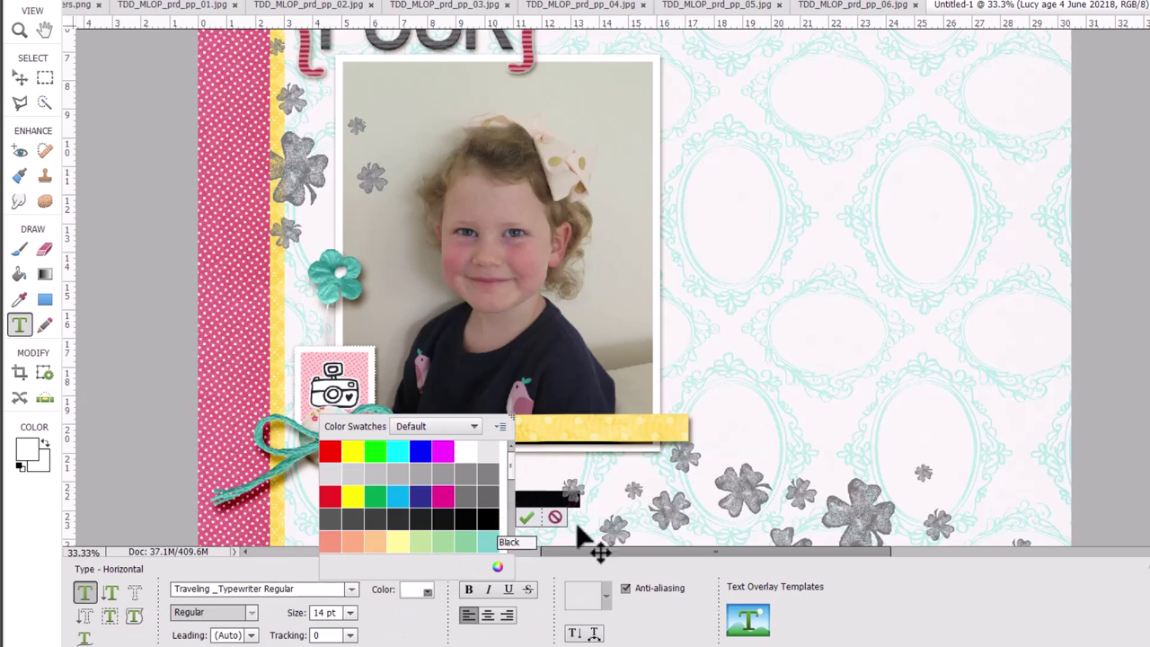
{"action": "left_click", "coordinate": [496, 568]}
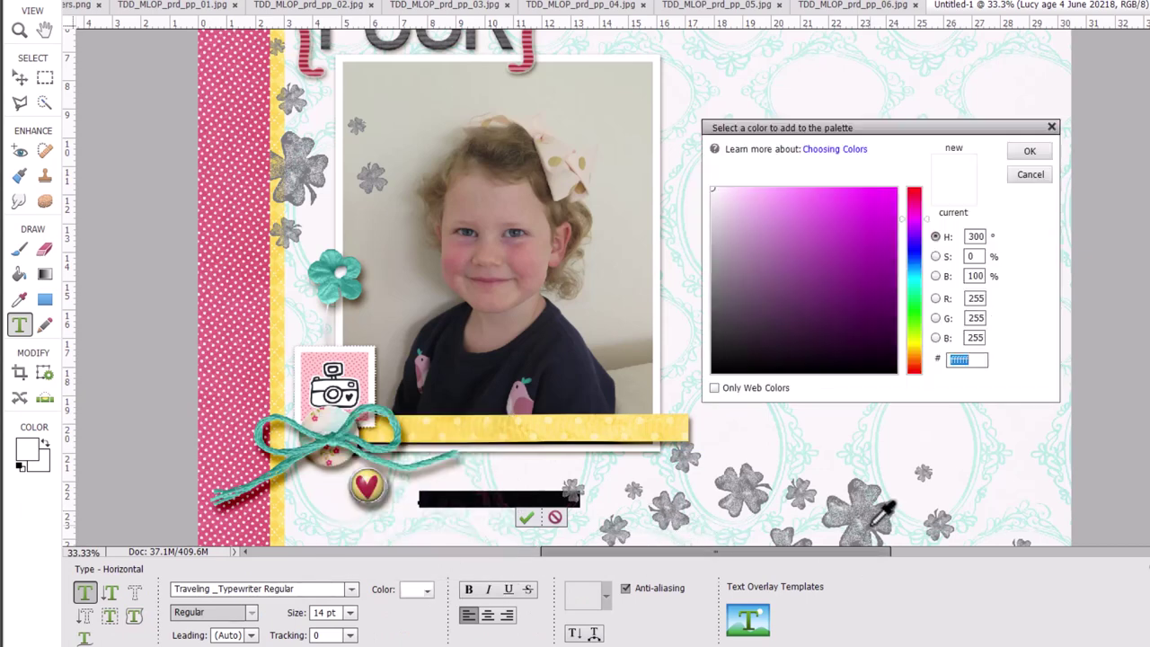
{"action": "left_click", "coordinate": [884, 514]}
{"action": "left_click", "coordinate": [1029, 153]}
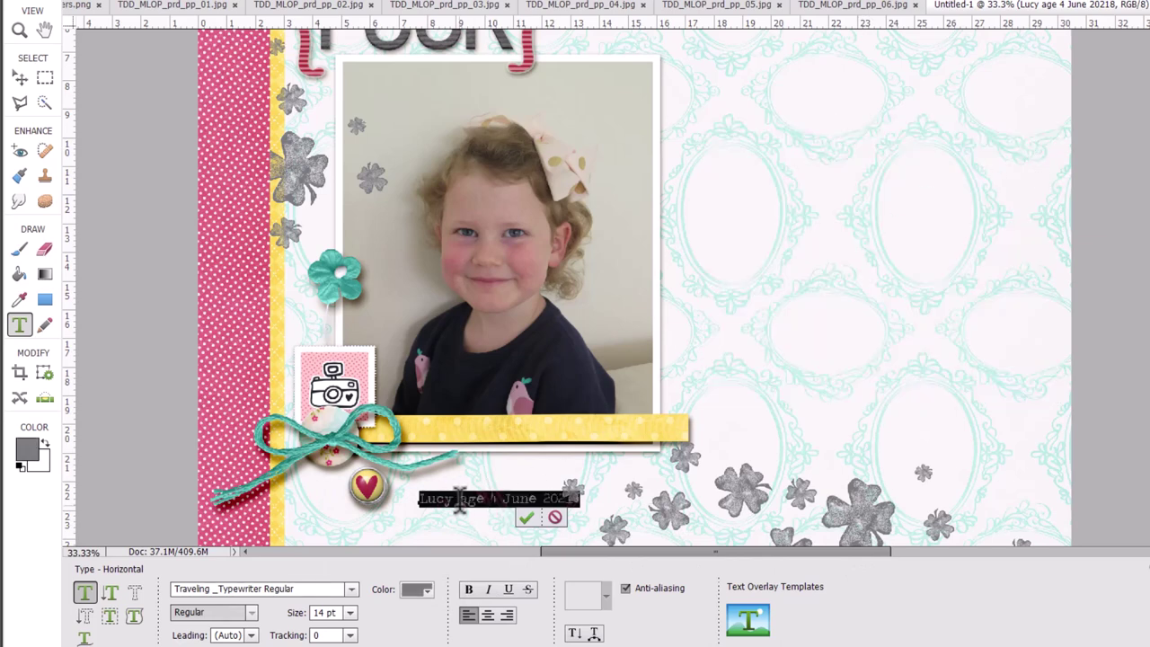
{"action": "left_click", "coordinate": [527, 519]}
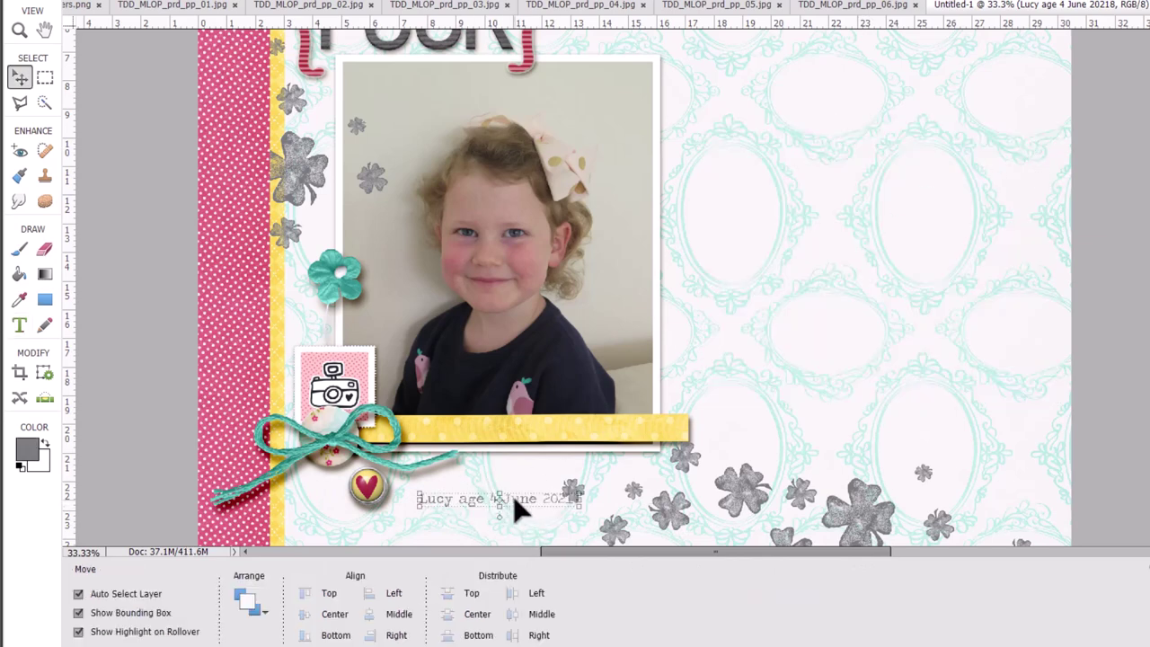
- Move the caption up under the yellow strip and correct the year typo
{"action": "left_click_drag", "start_coordinate": [516, 510], "coordinate": [576, 481]}
{"action": "double_click", "coordinate": [609, 467]}
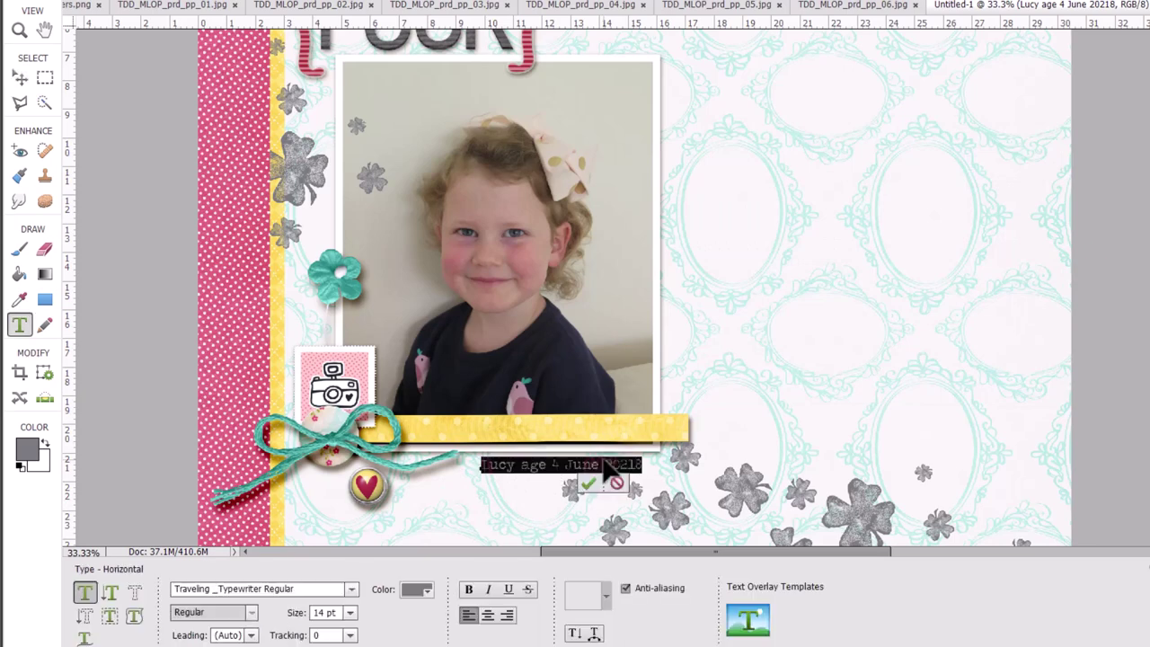
{"action": "left_click", "coordinate": [622, 460]}
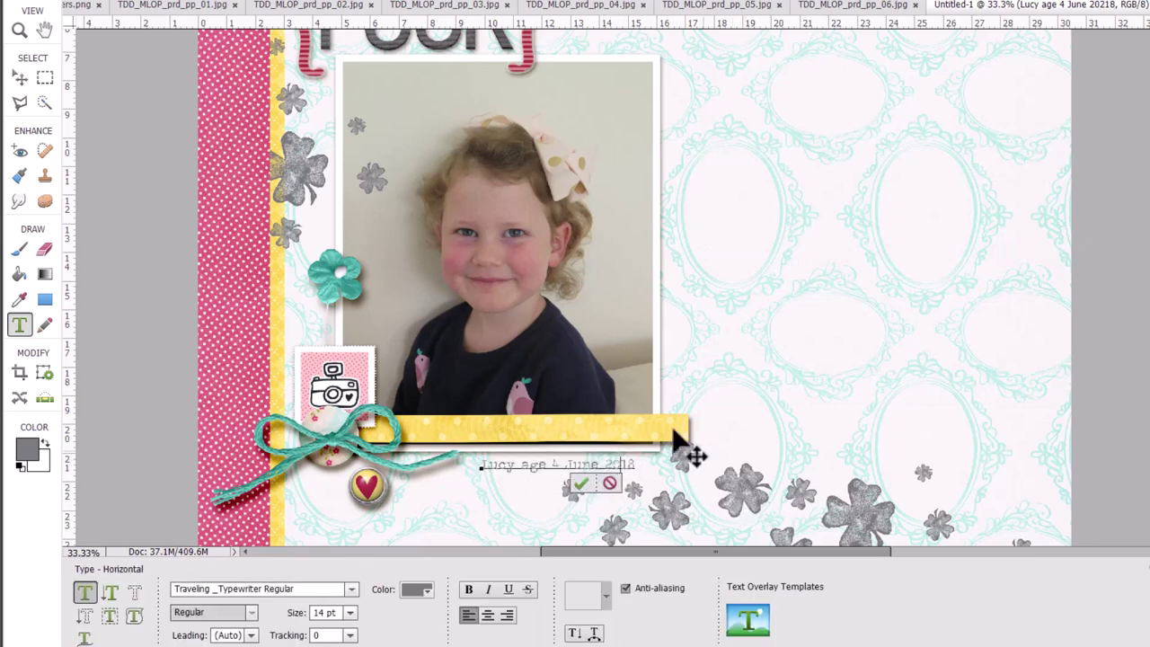
{"action": "left_click", "coordinate": [581, 485]}
{"action": "left_click", "coordinate": [437, 513]}
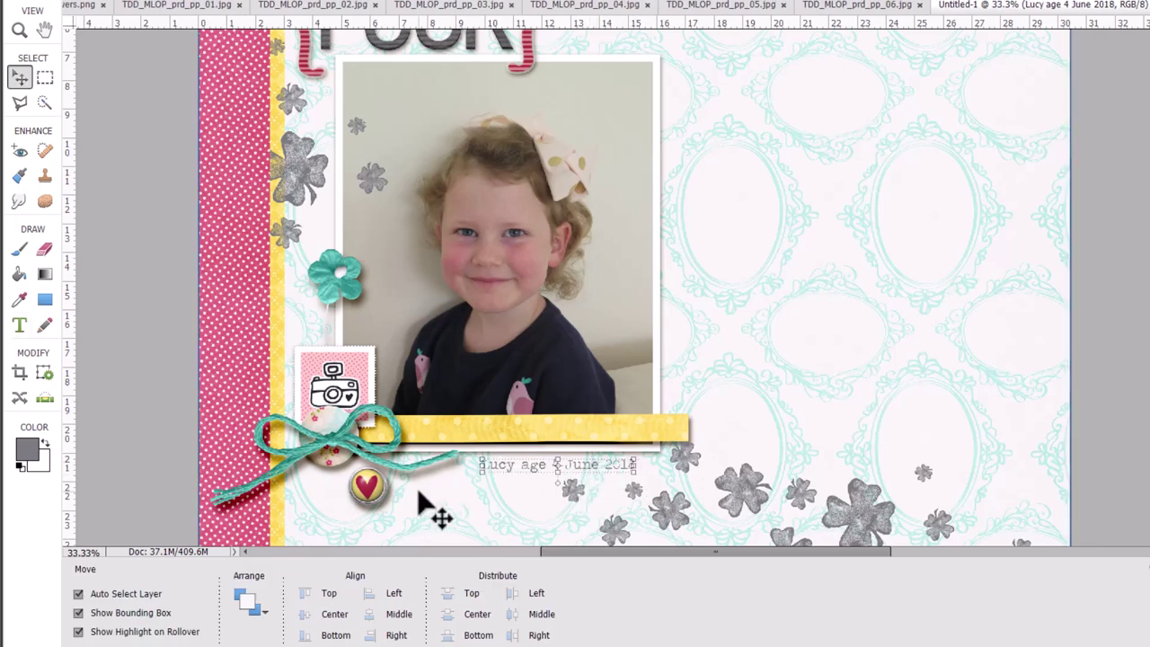
{"action": "key", "text": "ctrl+0"}
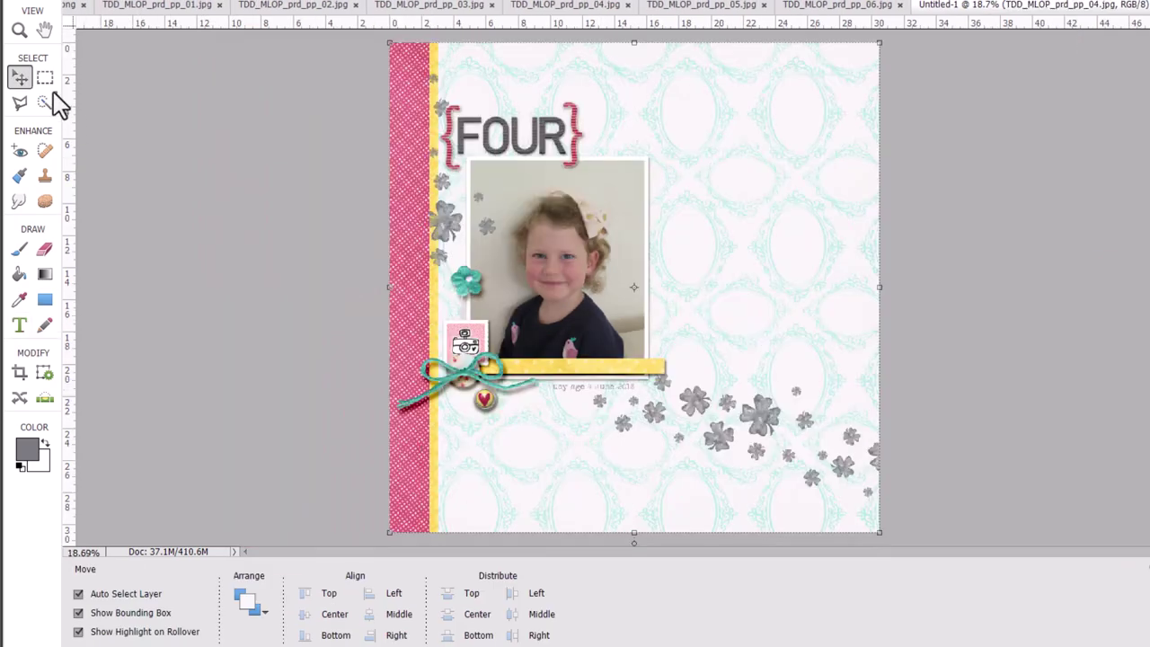
{"action": "left_click", "coordinate": [20, 326]}
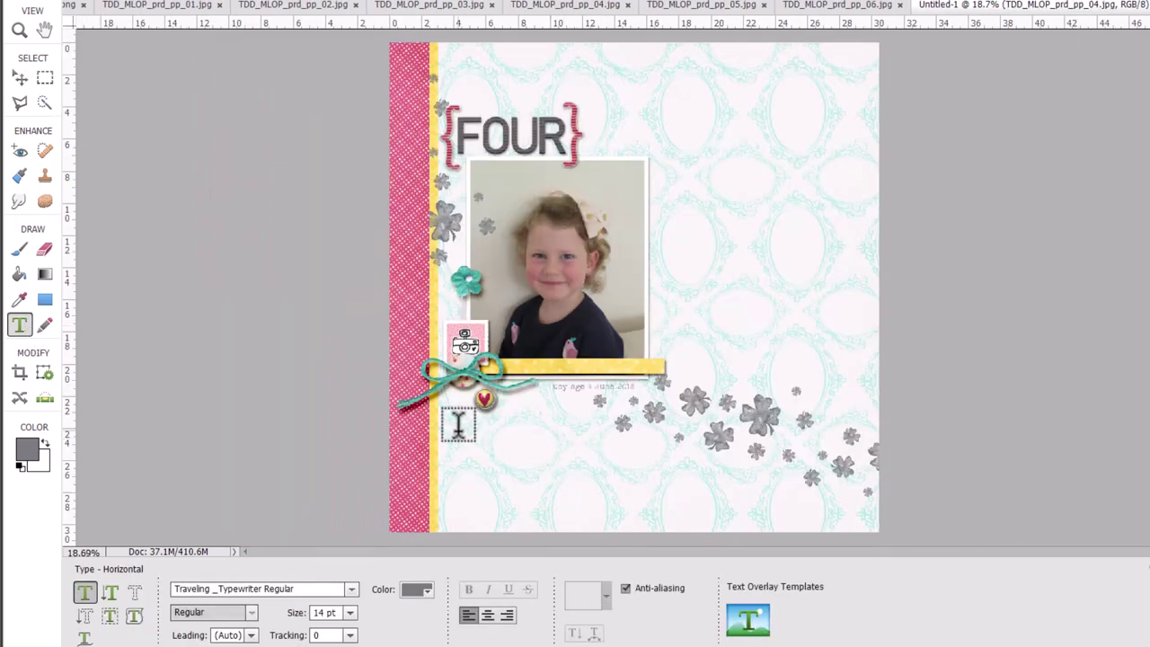
{"action": "left_click_drag", "start_coordinate": [467, 426], "coordinate": [623, 508]}
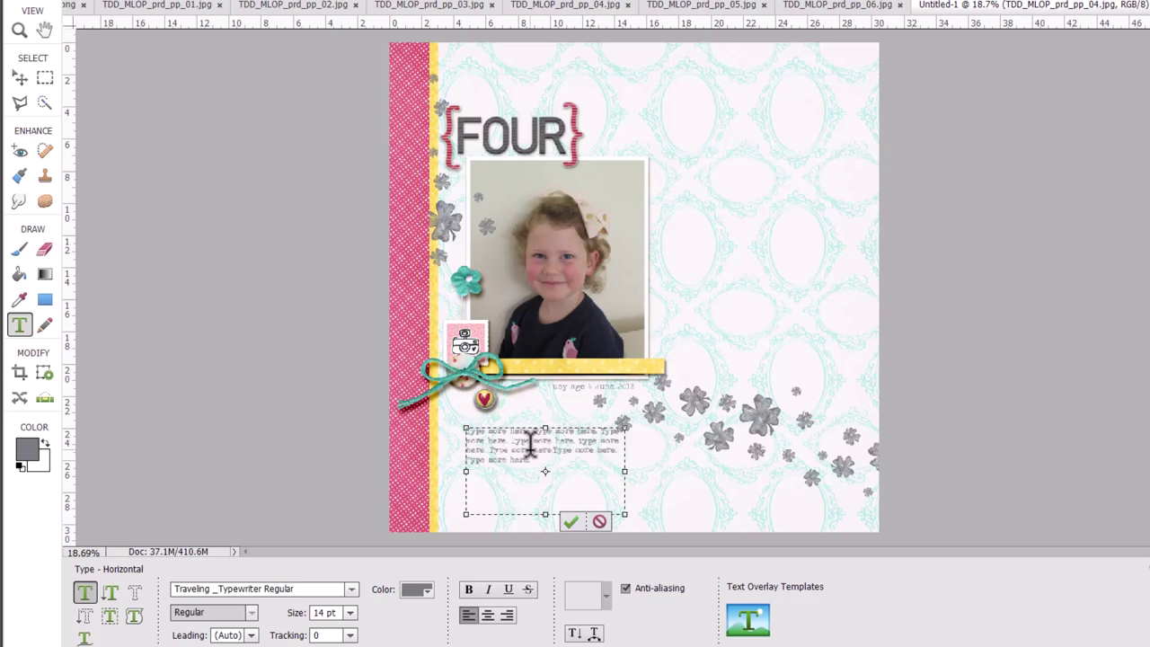
{"action": "left_click", "coordinate": [570, 520]}
{"action": "key", "text": "v"}
{"action": "mouse_move", "coordinate": [552, 464]}
{"action": "left_mouse_down"}
{"action": "mouse_move", "coordinate": [534, 457]}
{"action": "mouse_move", "coordinate": [548, 456]}
{"action": "mouse_move", "coordinate": [547, 473]}
{"action": "left_mouse_up"}
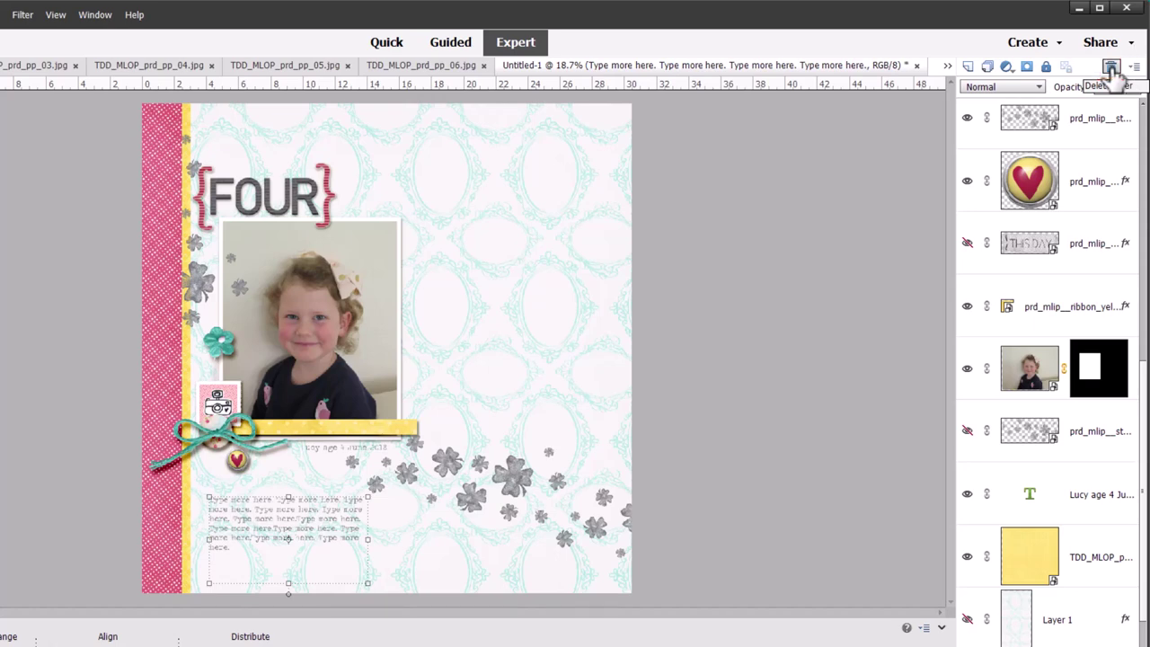
- Delete the placeholder text layer and save the page as a PSD
{"action": "left_click", "coordinate": [1111, 71]}
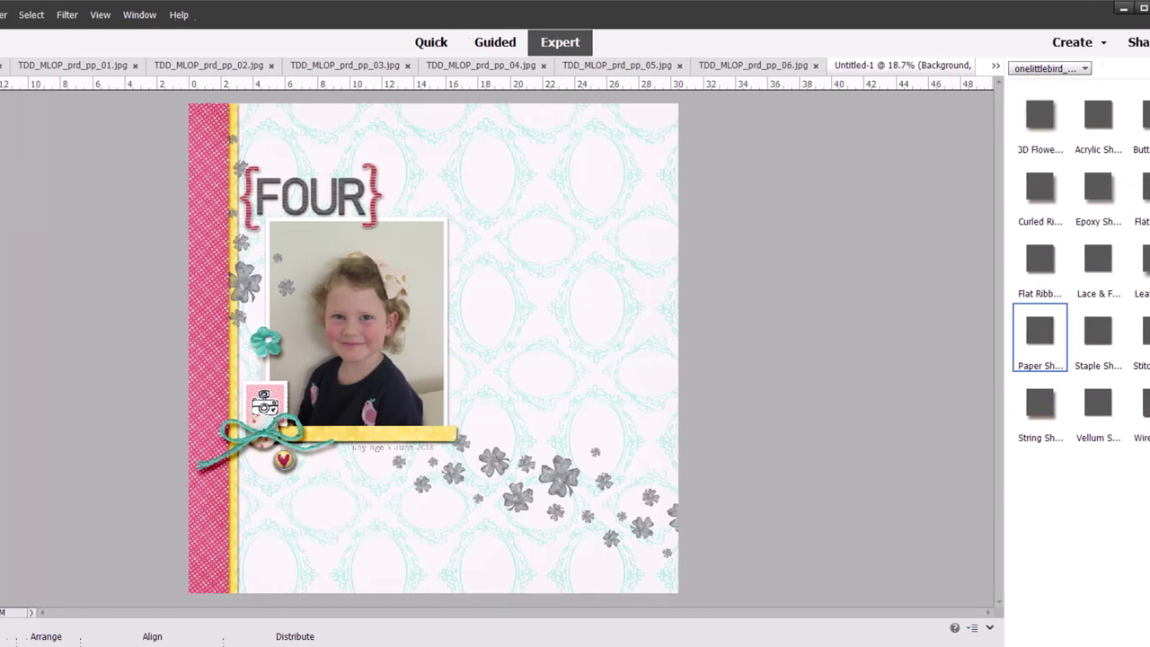
{"action": "left_click", "coordinate": [26, 10]}
{"action": "left_click", "coordinate": [62, 140]}
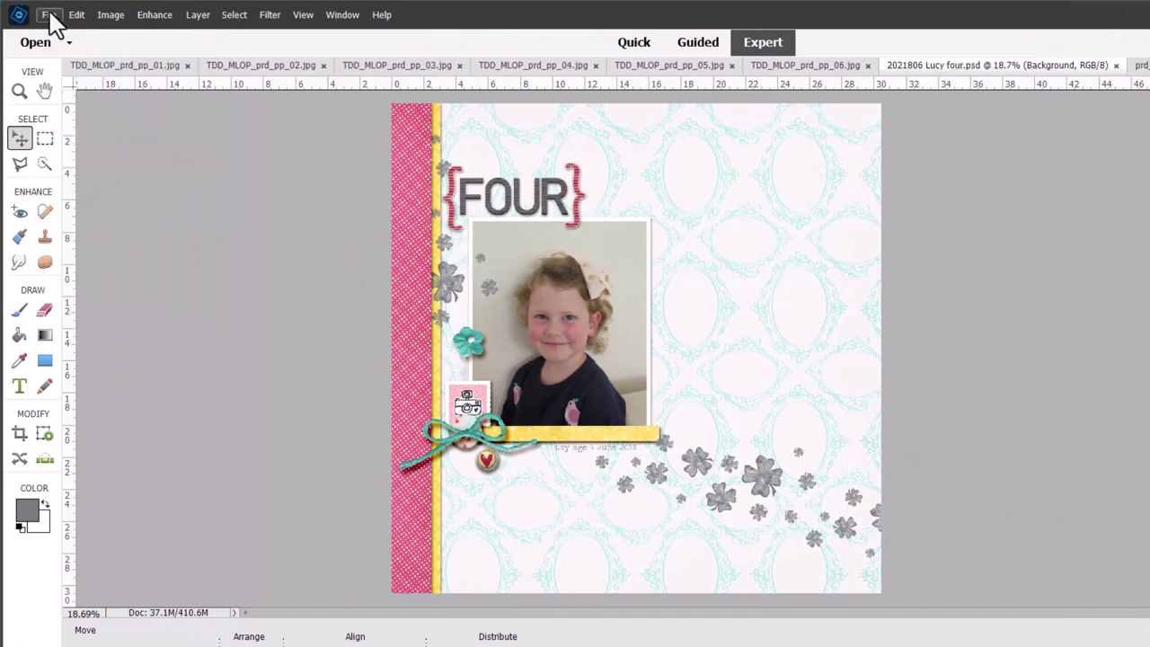
- Save a JPEG copy of the page at Maximum quality 12
{"action": "left_click", "coordinate": [50, 14]}
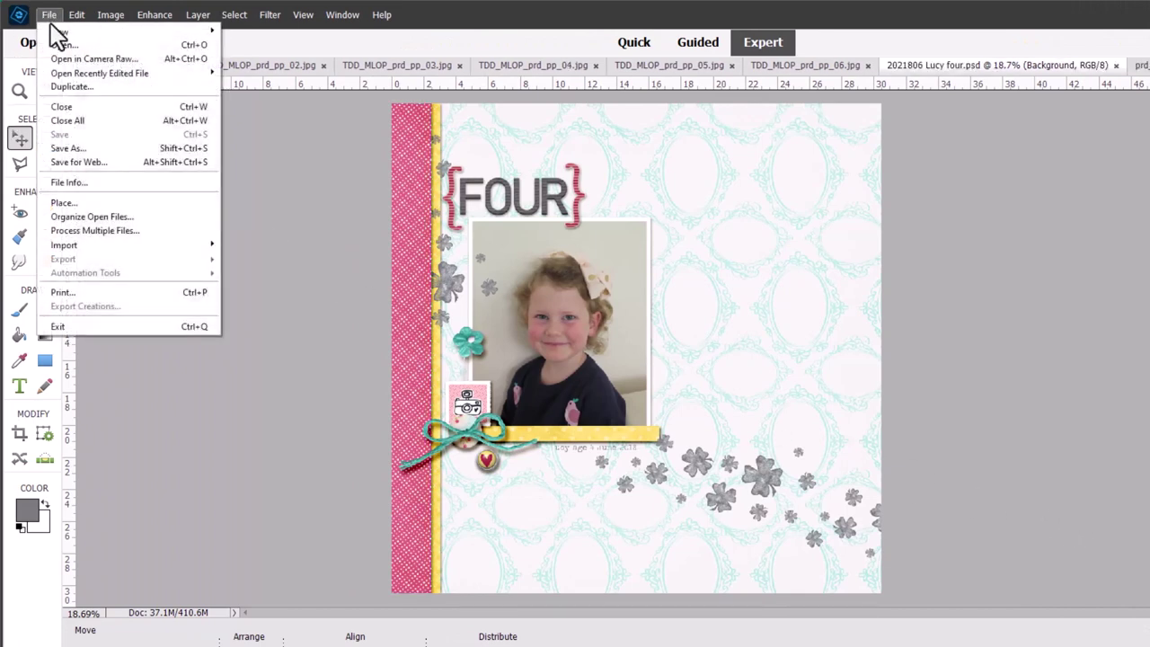
{"action": "left_click", "coordinate": [81, 149]}
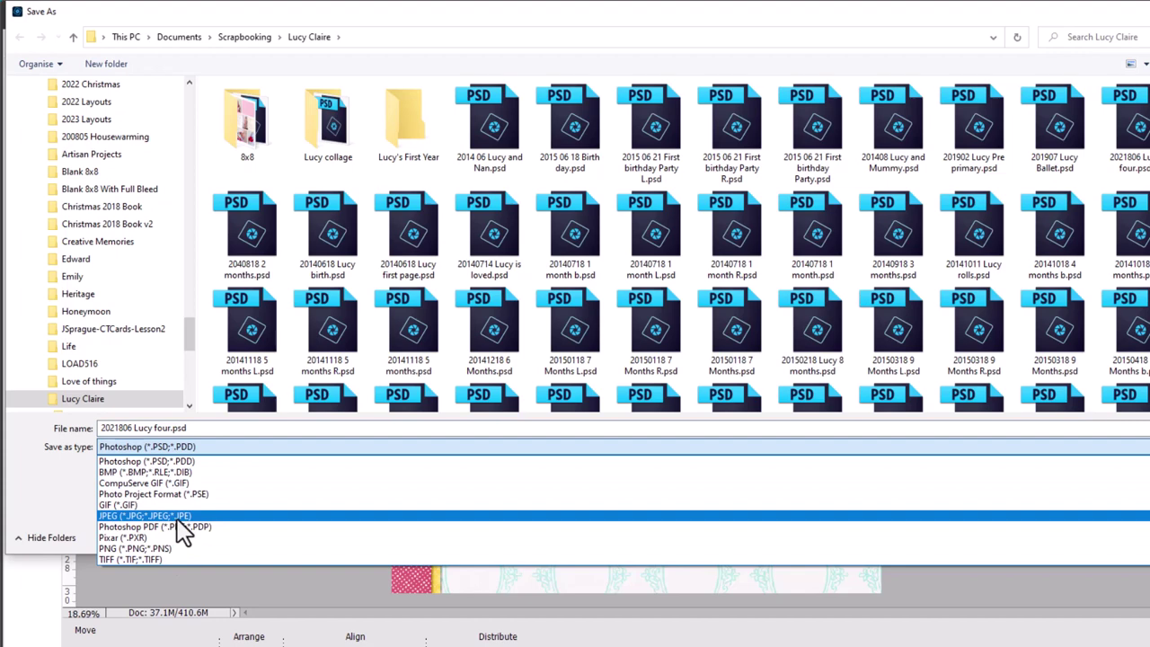
{"action": "left_click", "coordinate": [179, 515]}
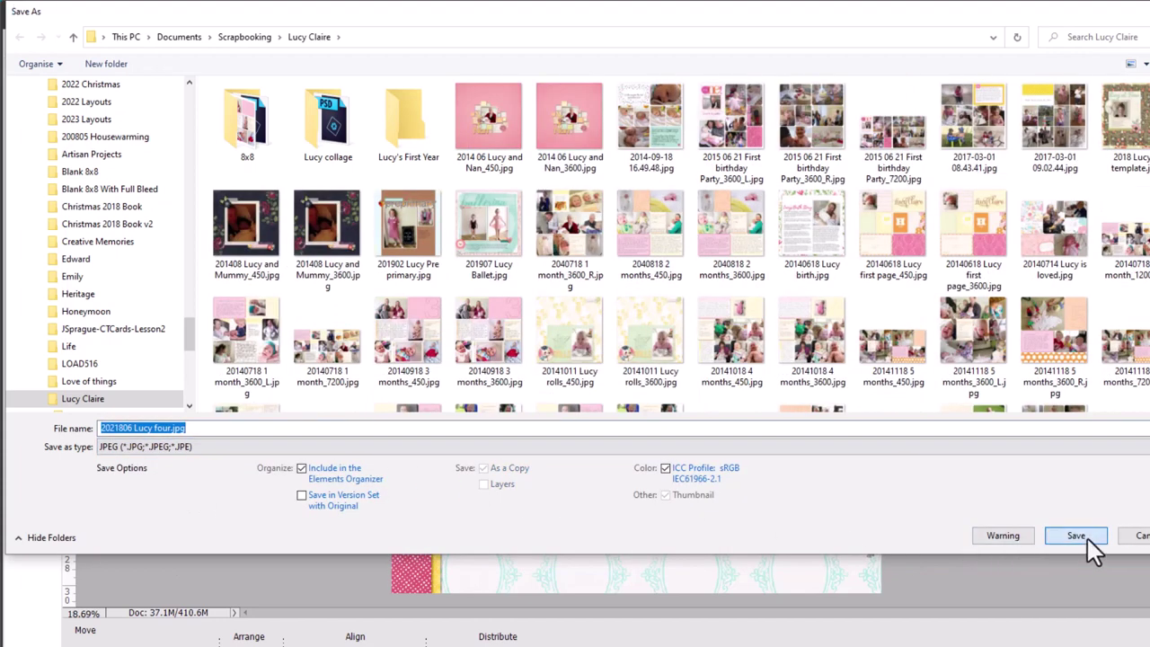
{"action": "left_click", "coordinate": [1081, 533]}
{"action": "left_click_drag", "start_coordinate": [711, 282], "coordinate": [738, 282]}
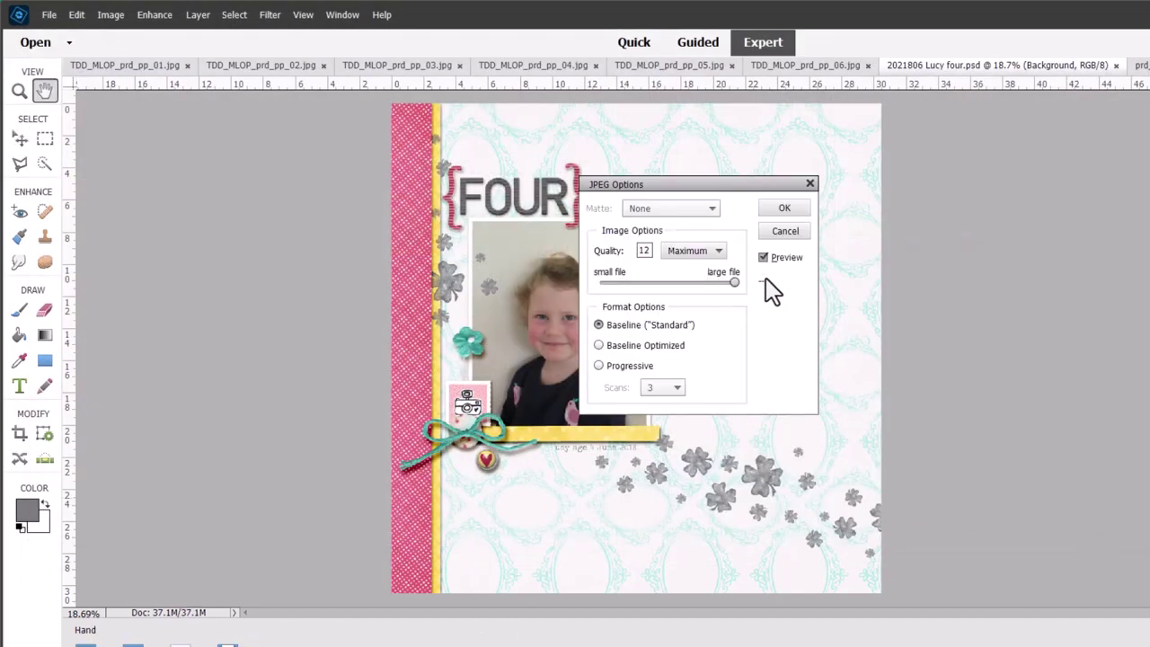
{"action": "left_click", "coordinate": [784, 209]}
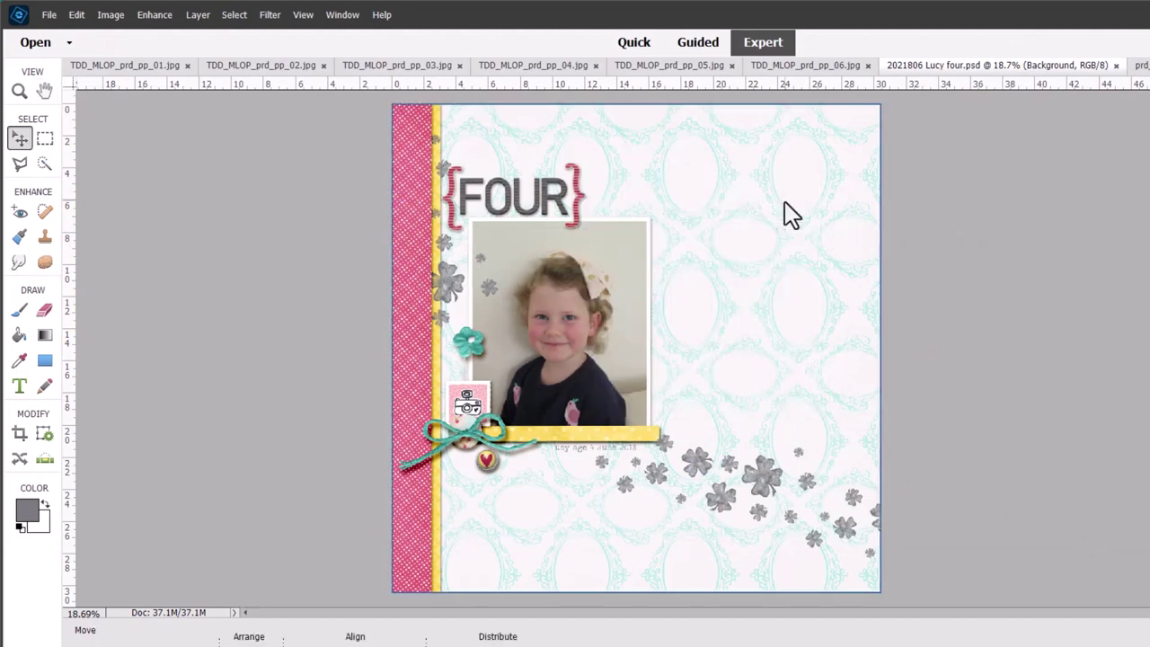
- Select the photo layer and nudge the teal flower slightly lower beside it
{"action": "left_click_drag", "start_coordinate": [784, 202], "coordinate": [911, 167]}
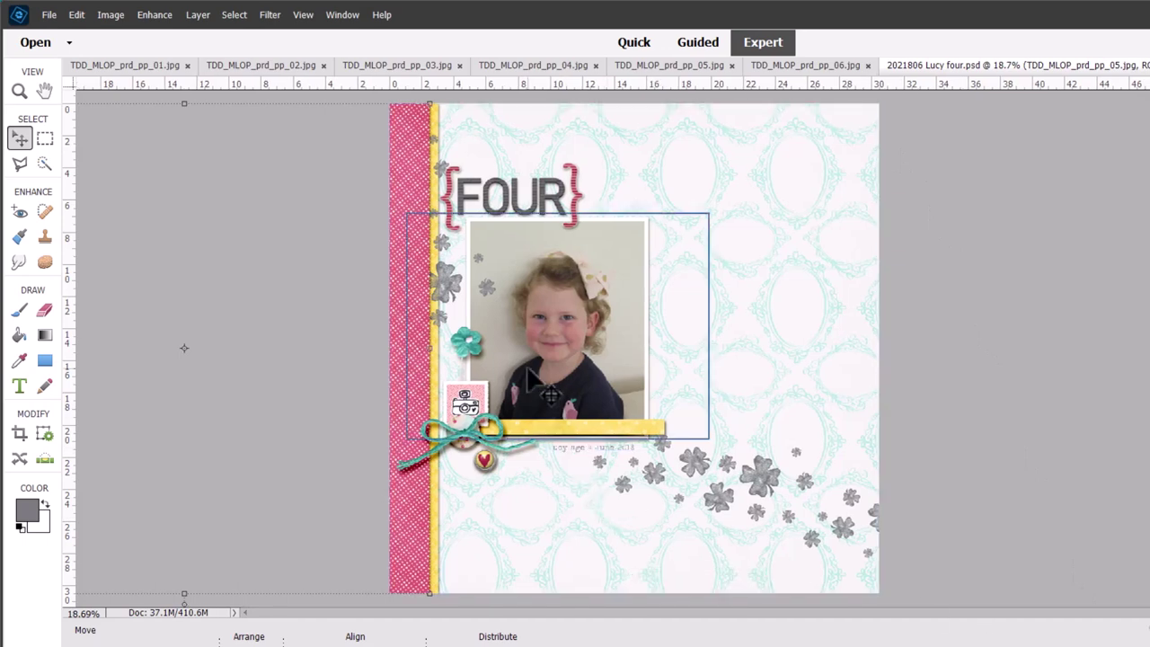
{"action": "left_click", "coordinate": [488, 359]}
{"action": "key", "text": "ctrl+z"}
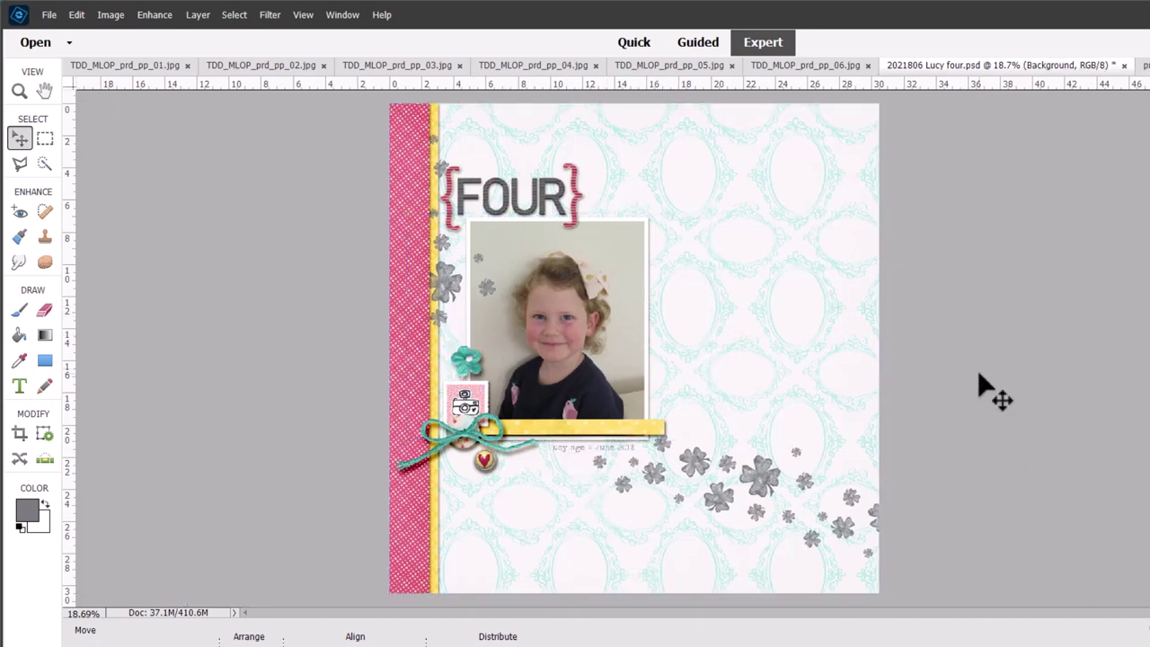